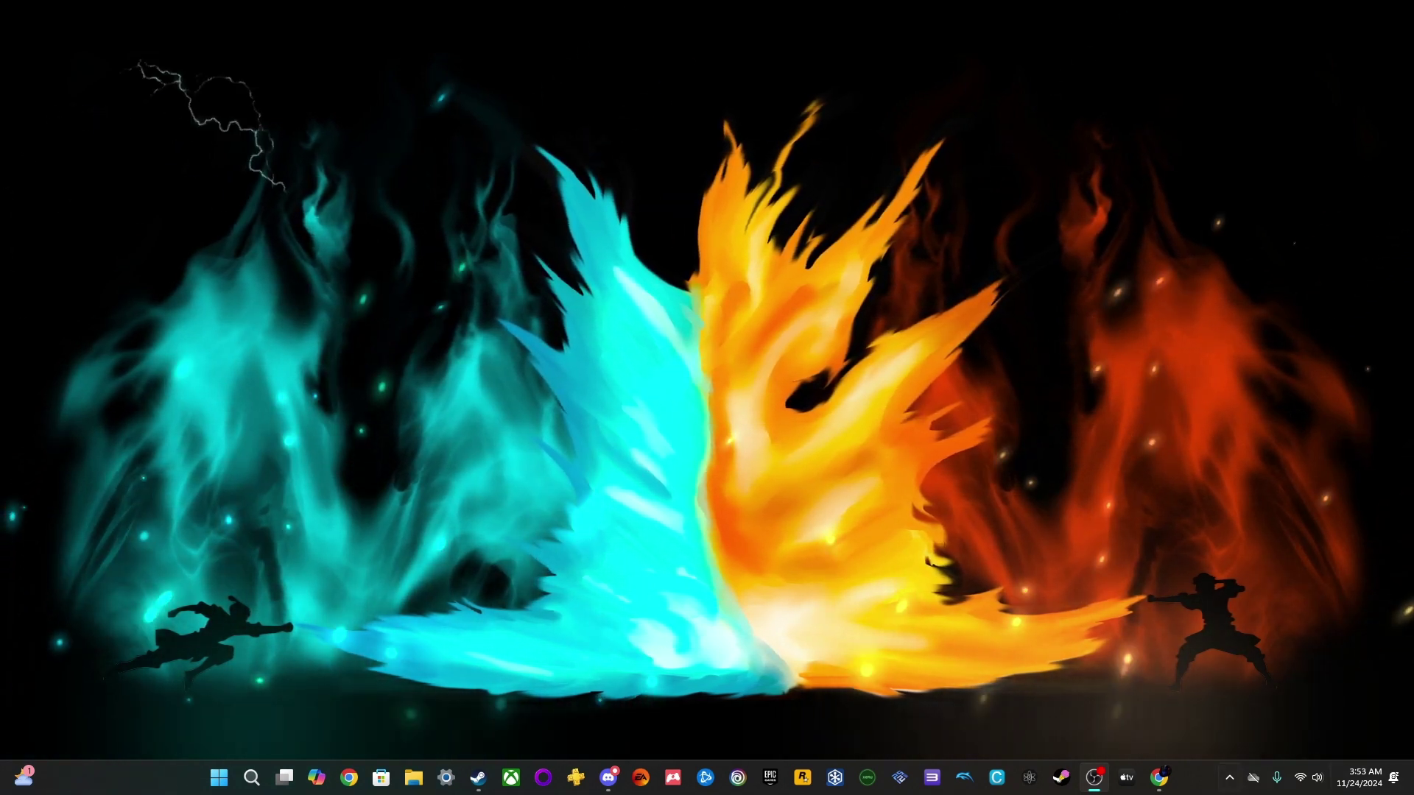
# Switch to the Chrome window with the WFC Optimus in Foc mod post and open its linked TFC Installer page
pyautogui.moveTo(1158, 776)
pyautogui.click(1238, 707)
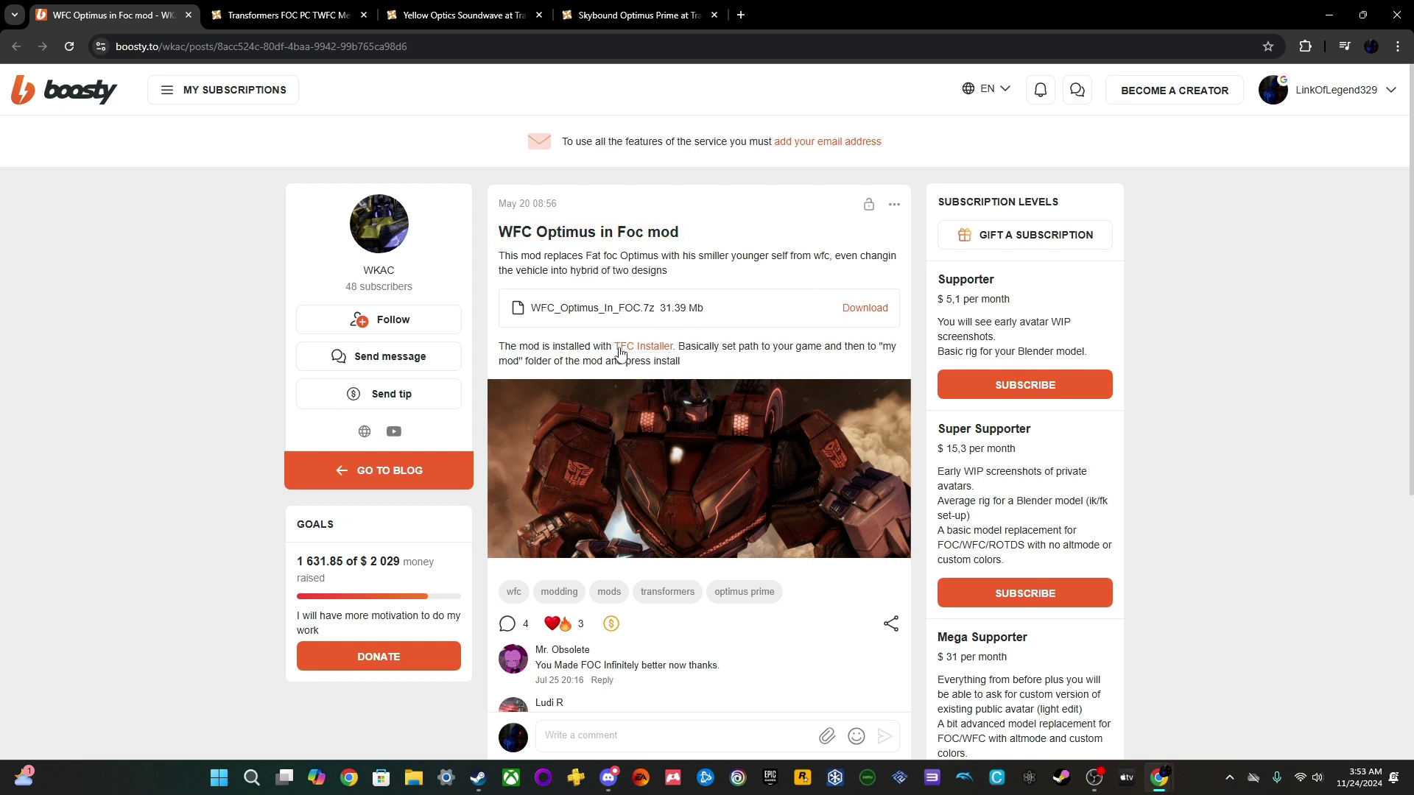
pyautogui.moveTo(787, 6); pyautogui.dragTo(786, 9)
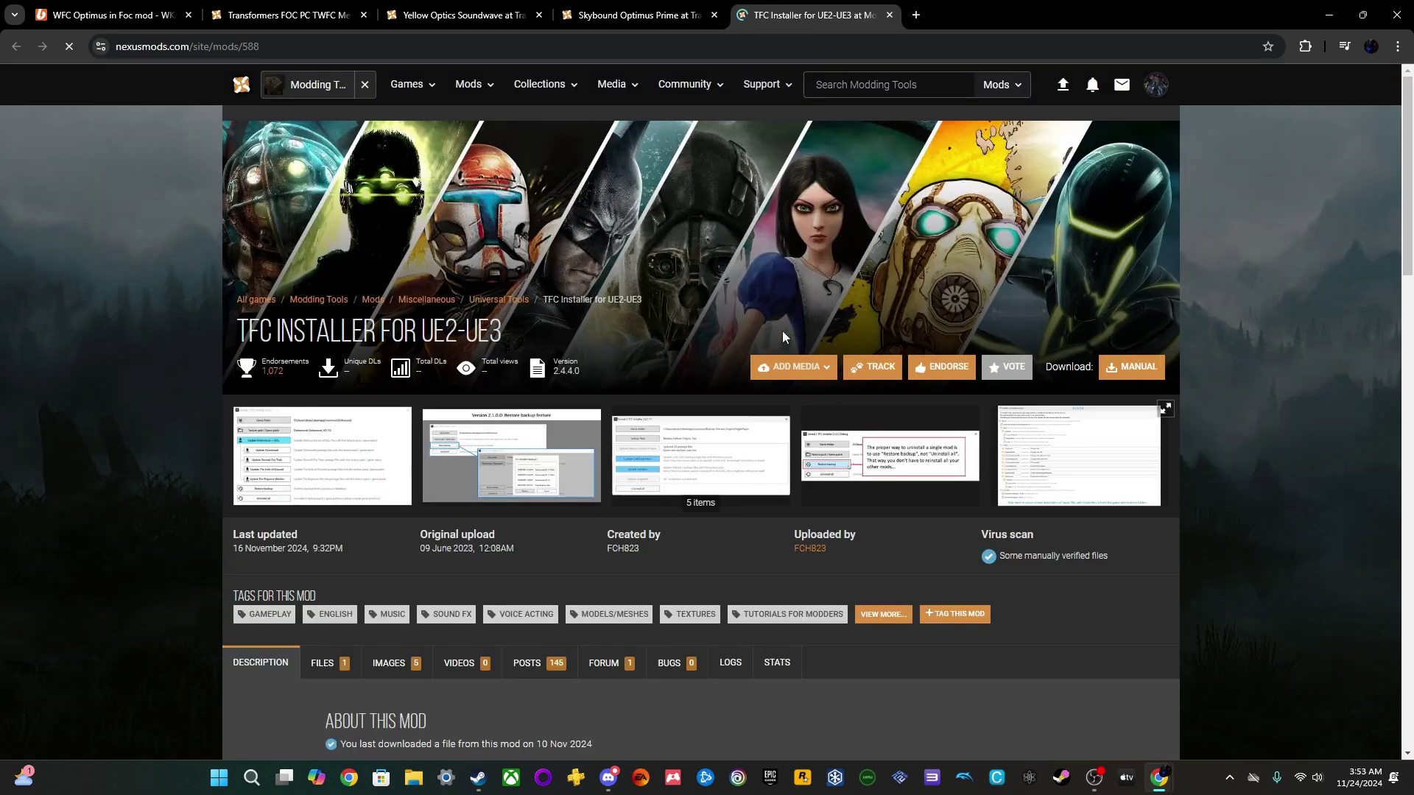
# Download the TFC Installer zip manually from its mod page and save it to the Desktop
pyautogui.click(1117, 376)
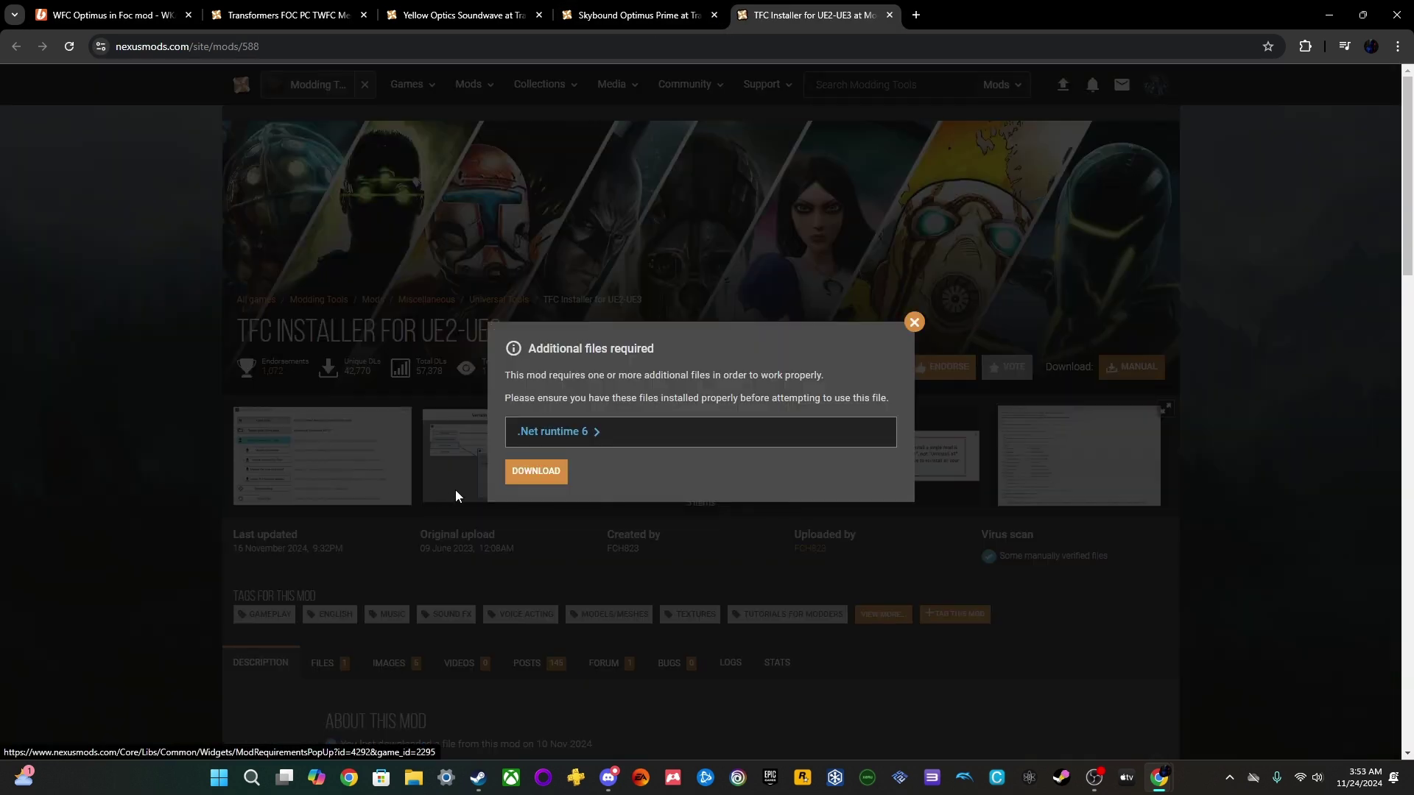
pyautogui.click(523, 473)
pyautogui.click(750, 498)
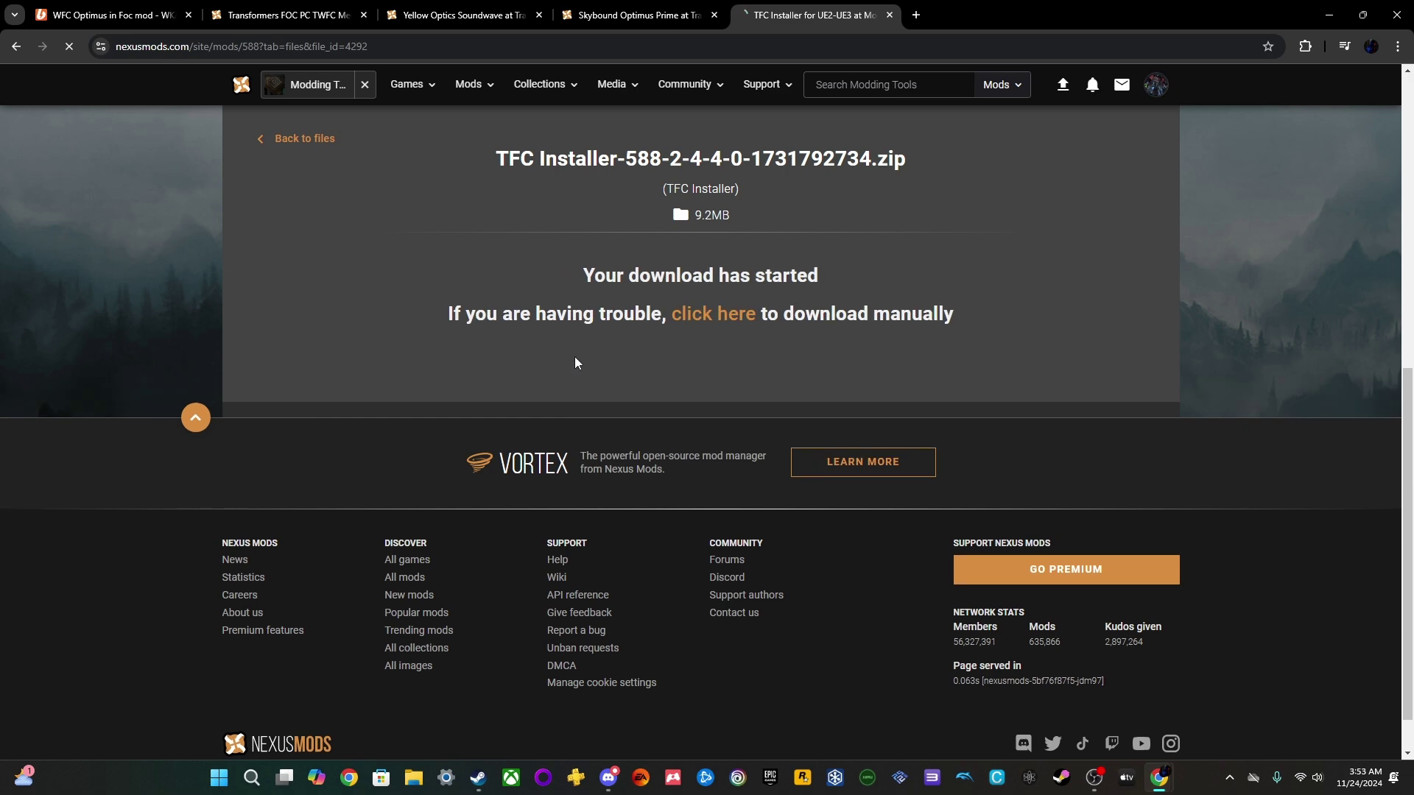
pyautogui.click(62, 145)
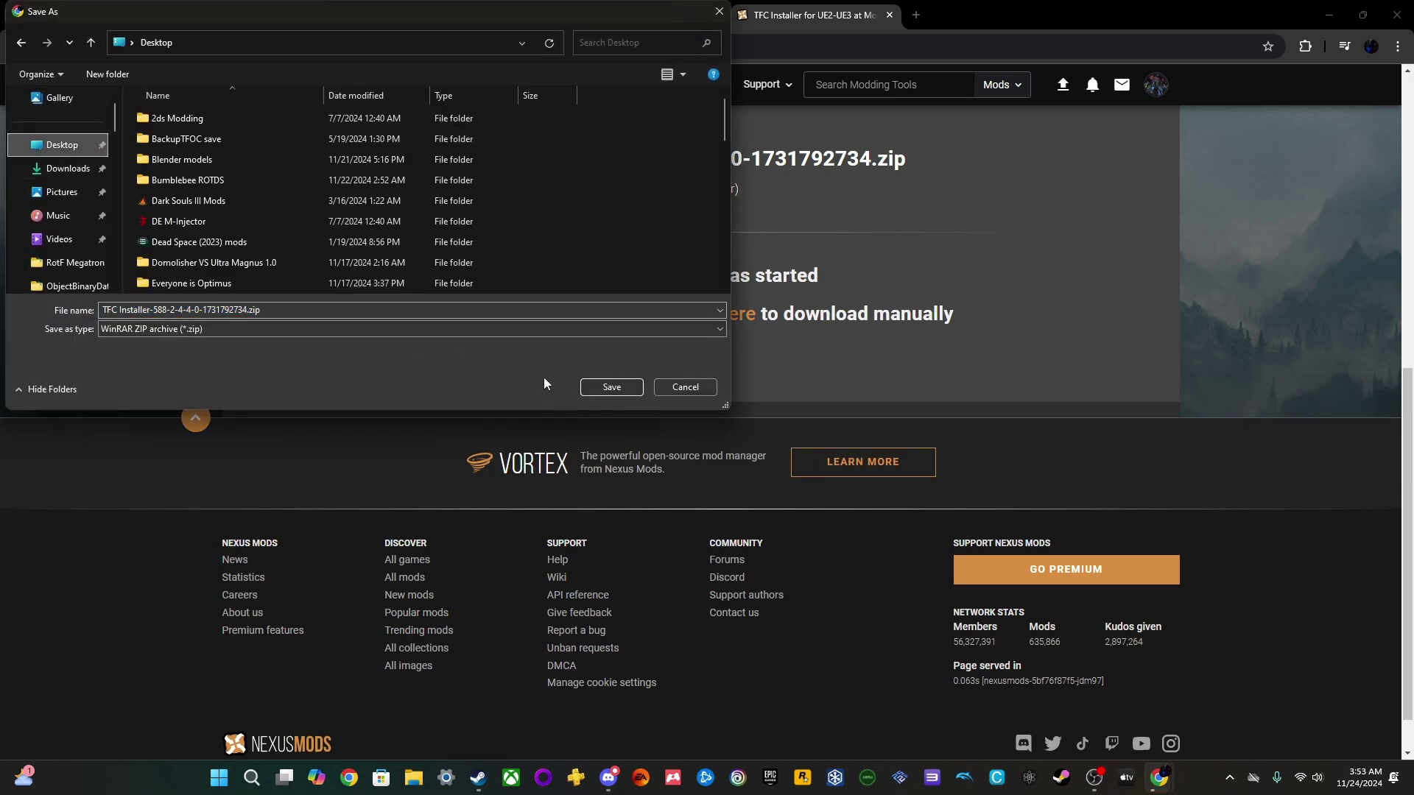
pyautogui.click(611, 387)
# Download WFC_Optimus_In_FOC.7z from the Boosty mod post and save it to the Desktop
pyautogui.click(169, 6)
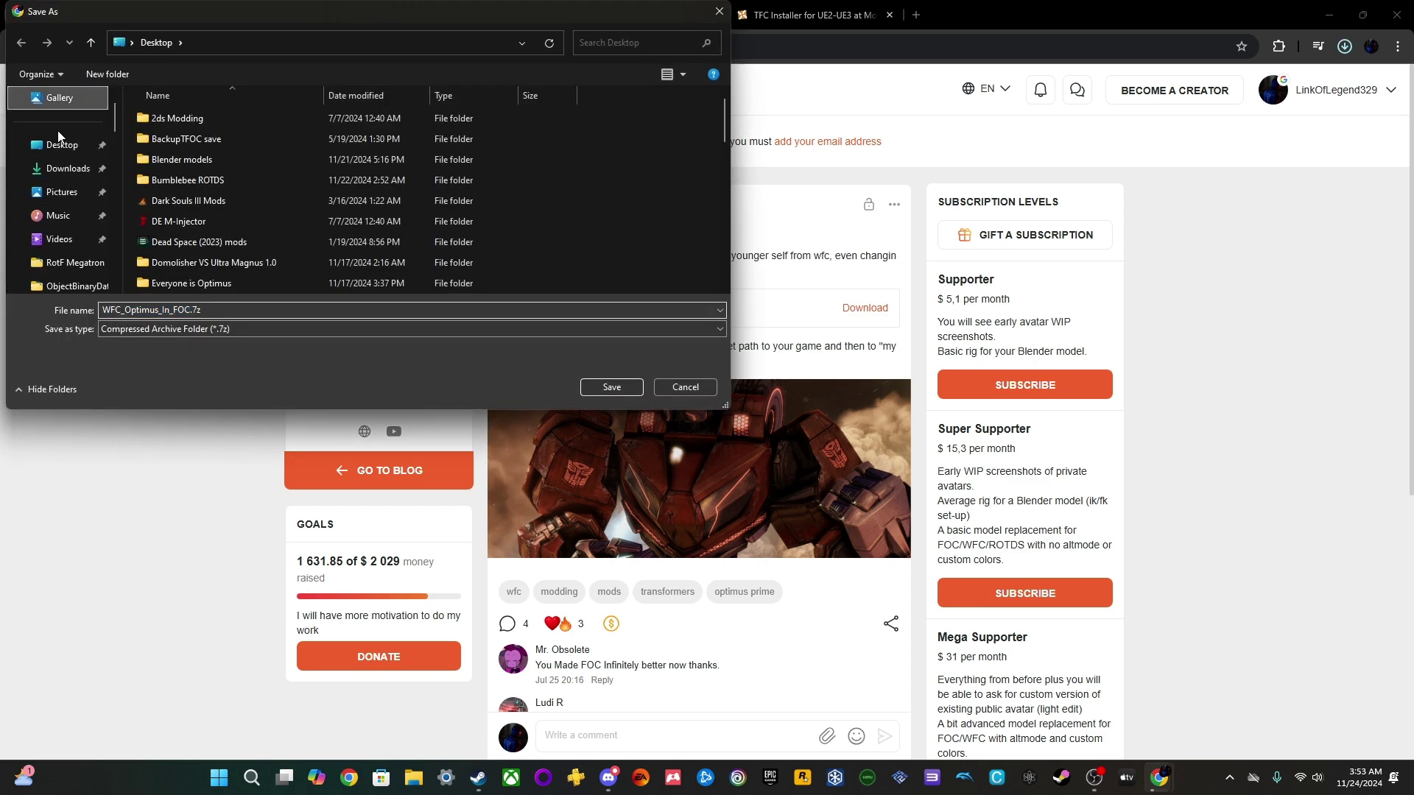
pyautogui.click(60, 141)
pyautogui.click(596, 391)
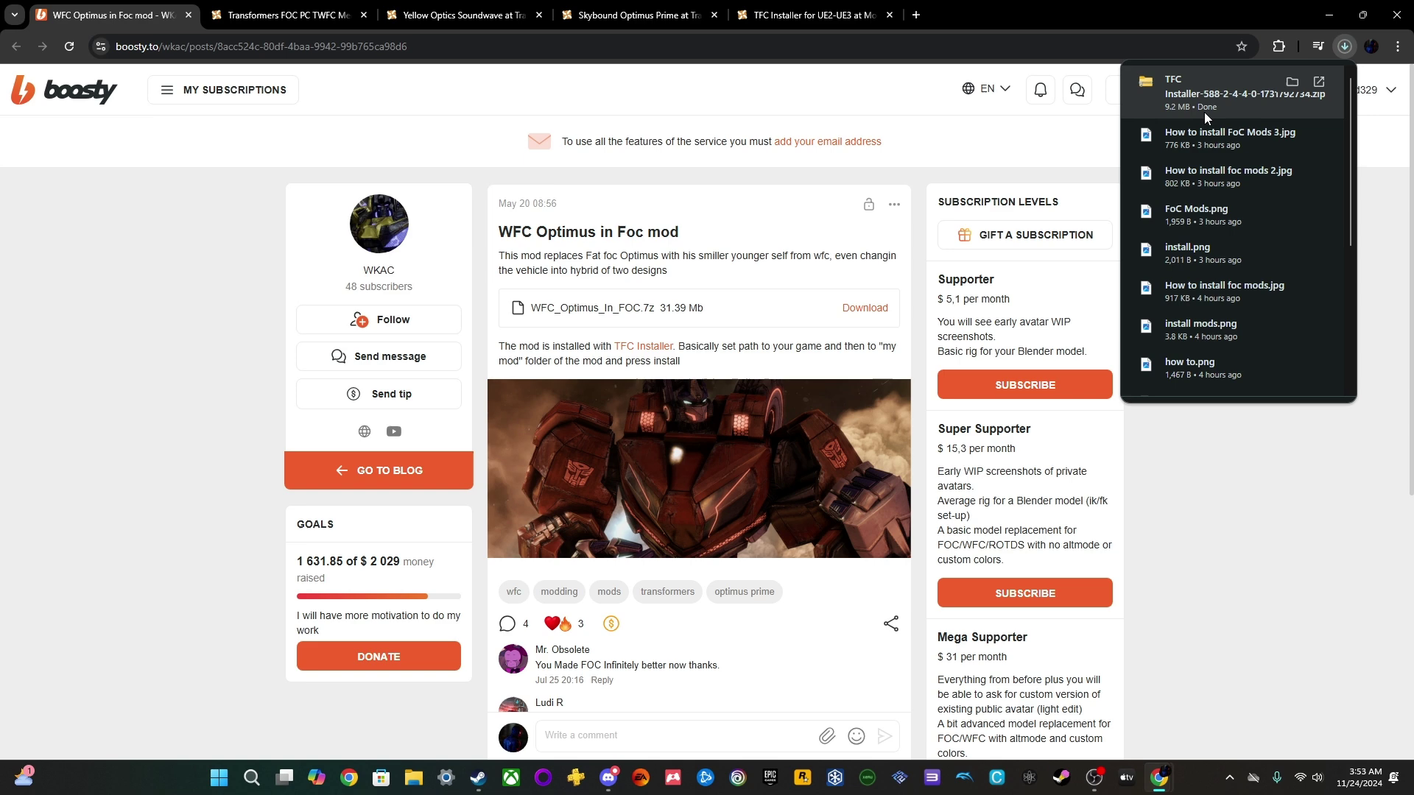
# Download the version 4.0 main file of TWFC Megatron In TFOC with the free slow download and save it to the Desktop
pyautogui.click(317, 20)
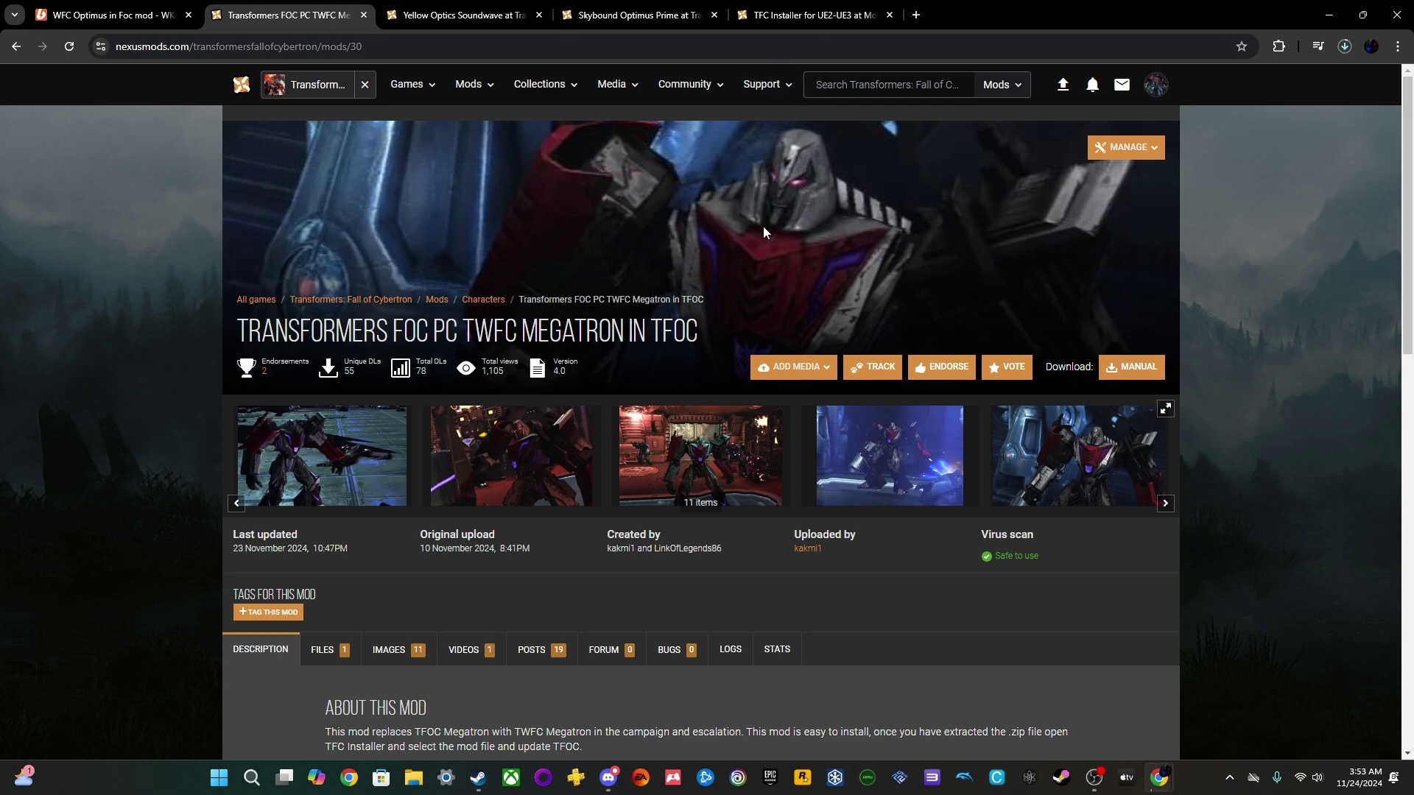
pyautogui.scroll(-2, 537, 413)
pyautogui.scroll(2, 1097, 372)
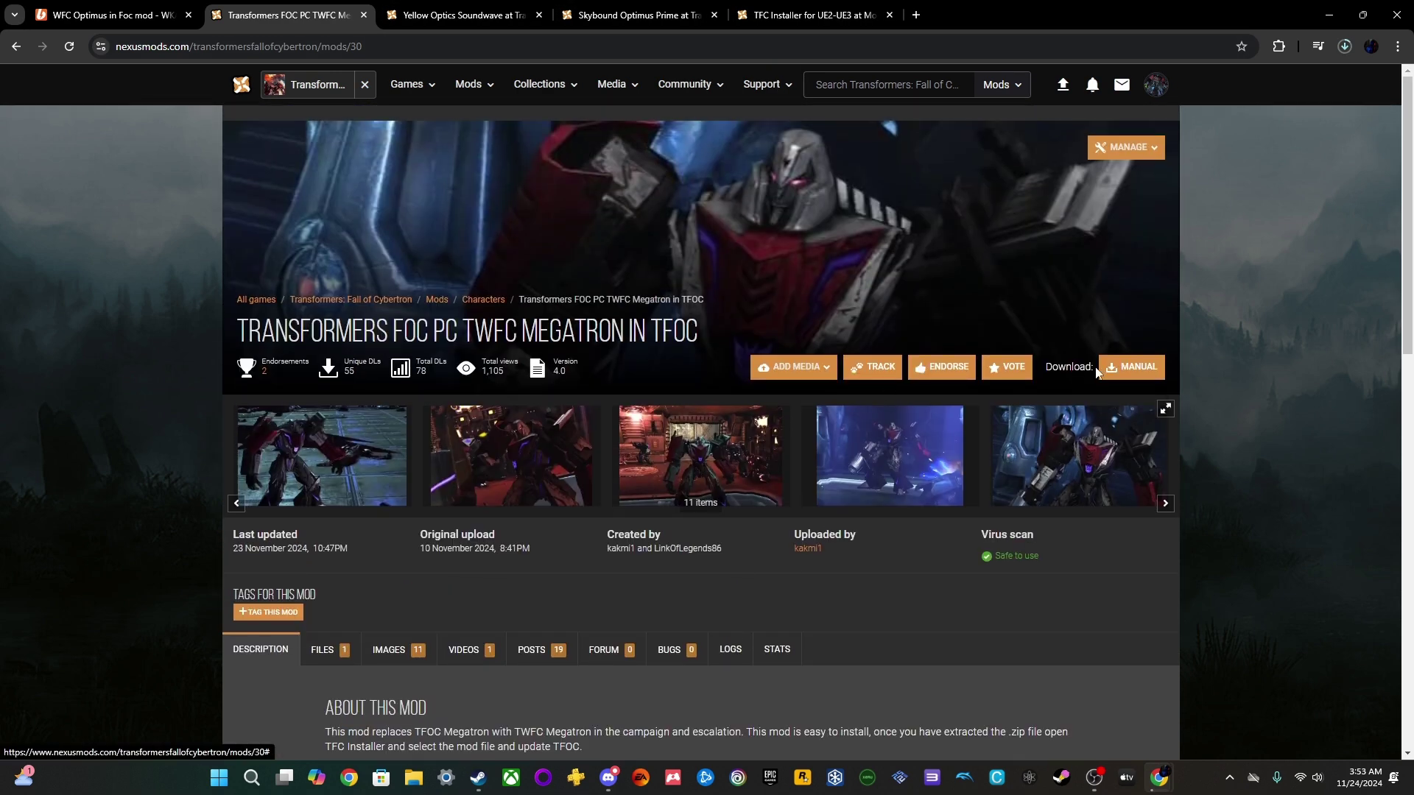
pyautogui.scroll(-1, 432, 646)
pyautogui.click(324, 576)
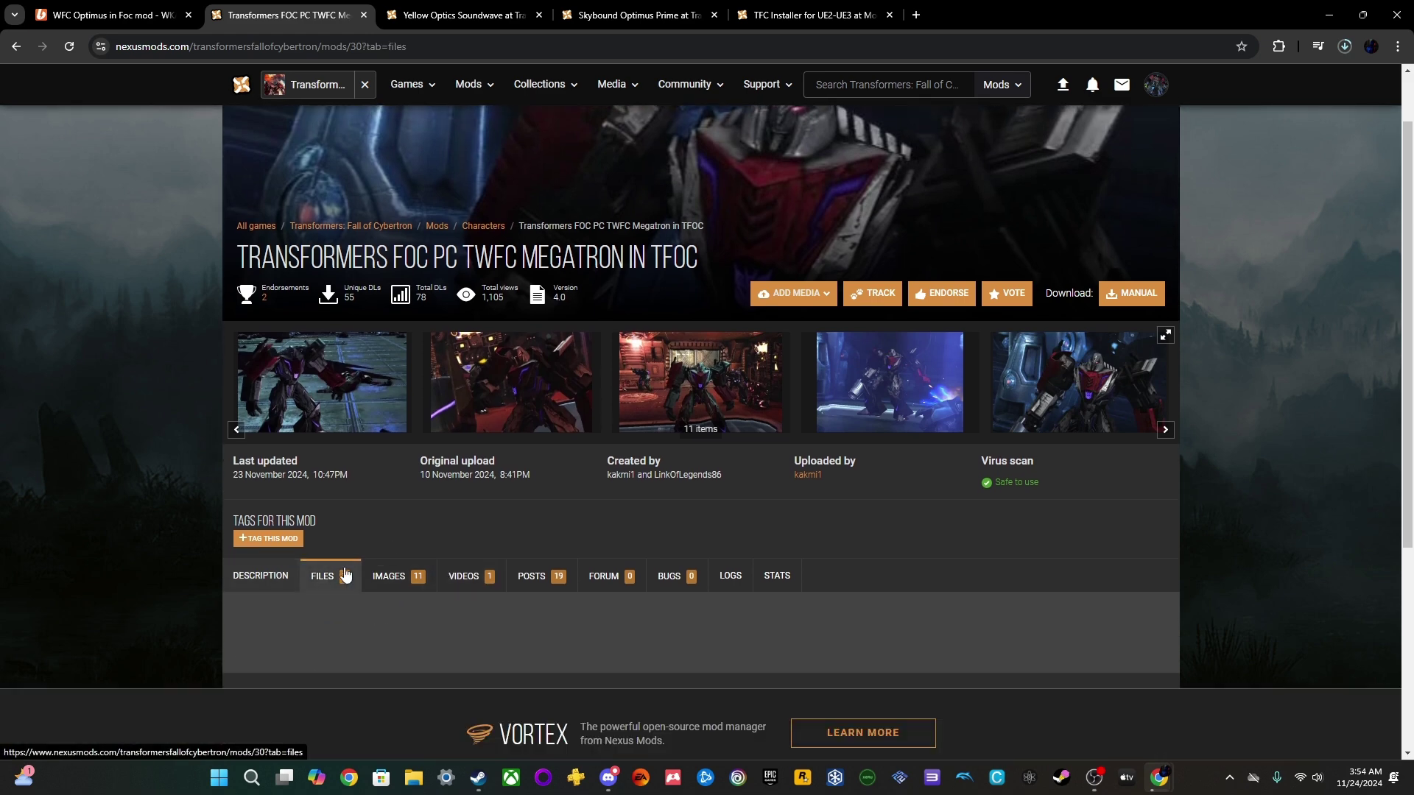
pyautogui.scroll(-4, 577, 500)
pyautogui.scroll(-2, 559, 464)
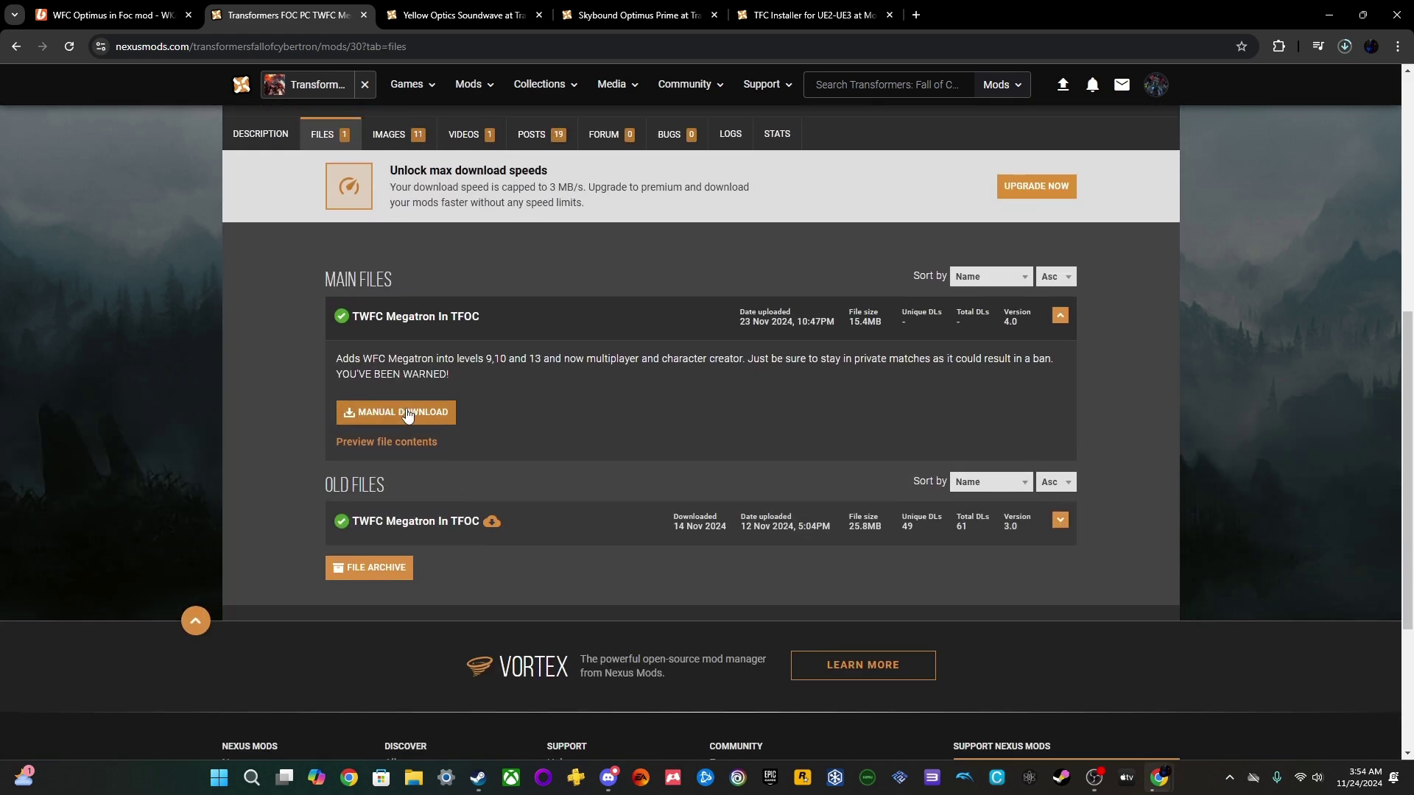
pyautogui.click(442, 413)
pyautogui.click(555, 474)
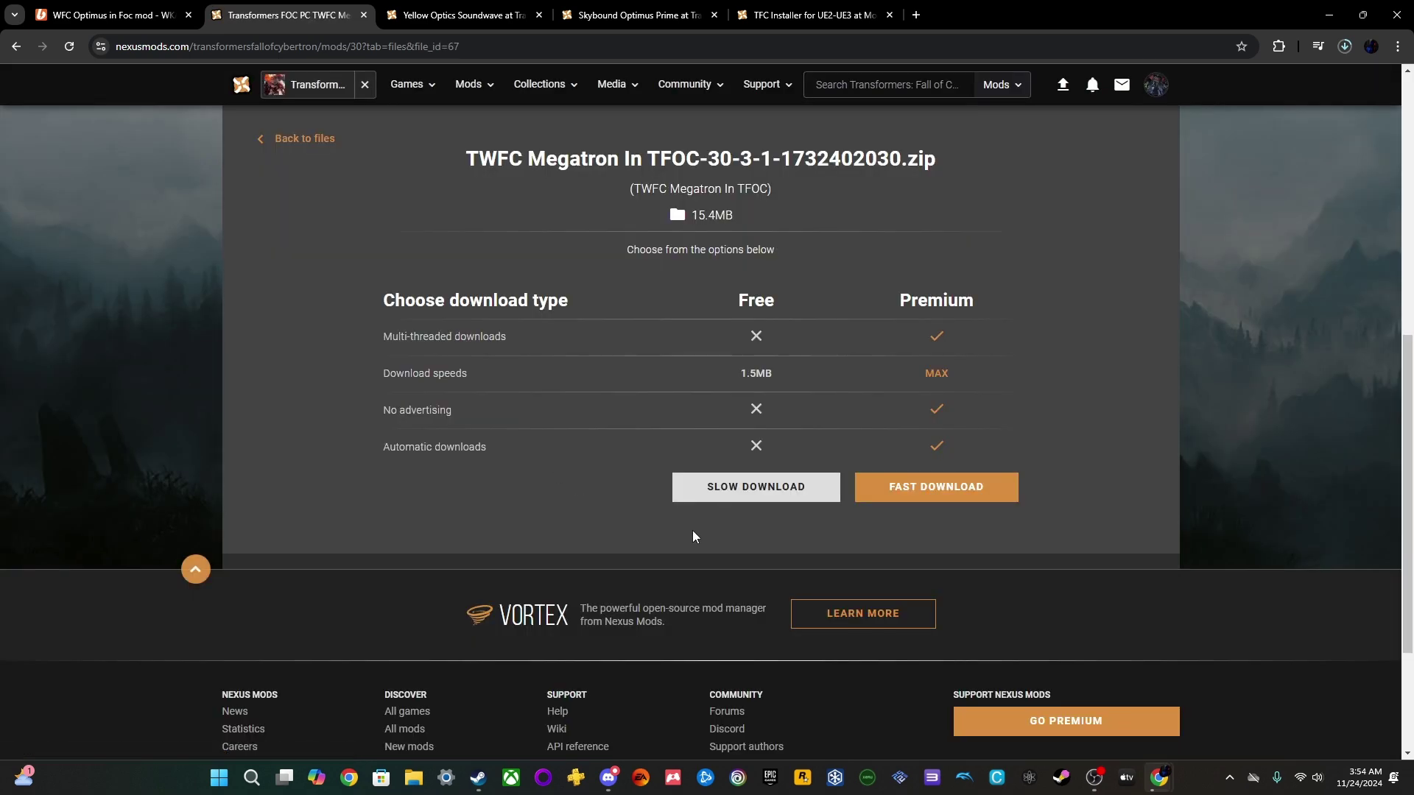
pyautogui.click(744, 487)
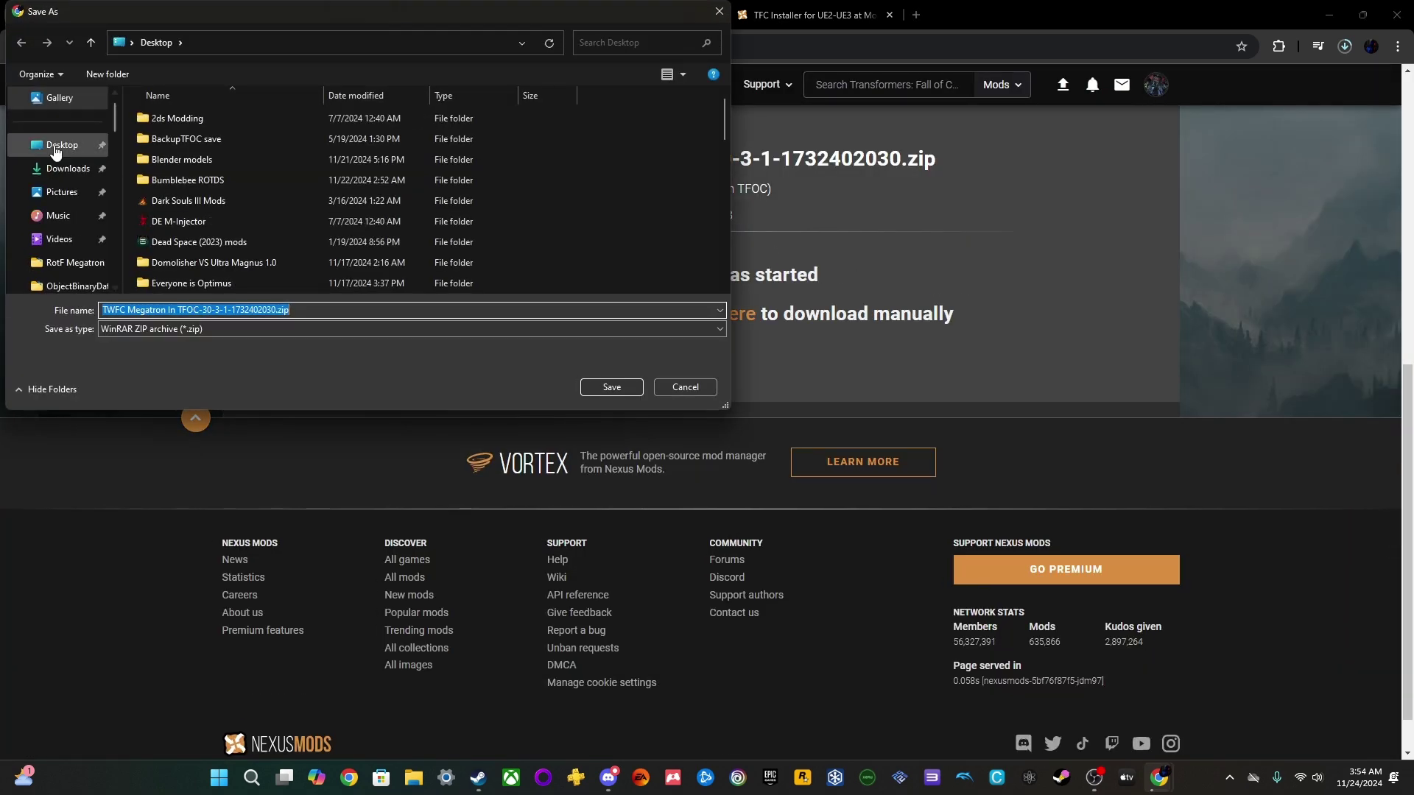
pyautogui.click(612, 385)
# Download the Yellow Optics Soundwave main file with the free slow download and save it to the Desktop
pyautogui.click(489, 12)
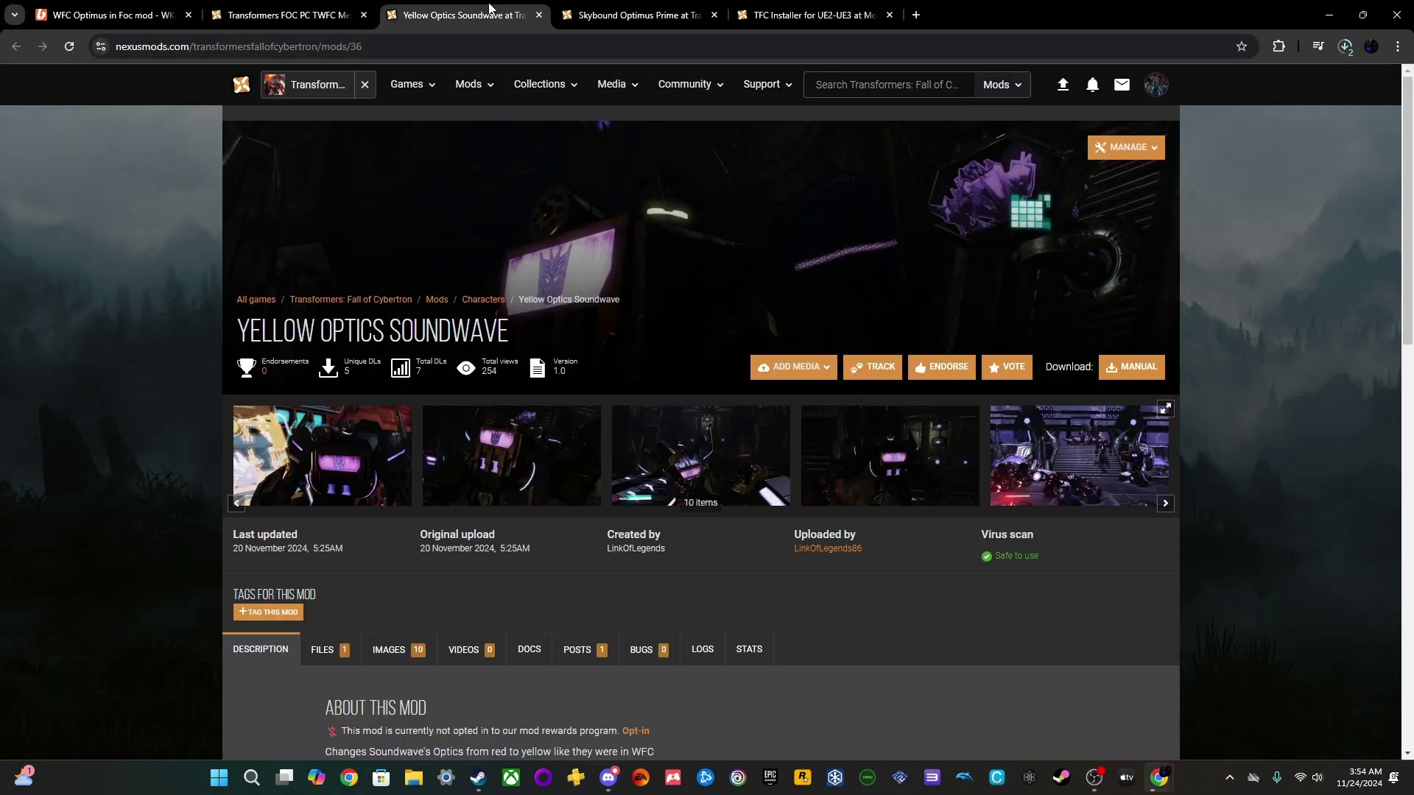
pyautogui.scroll(-4, 703, 414)
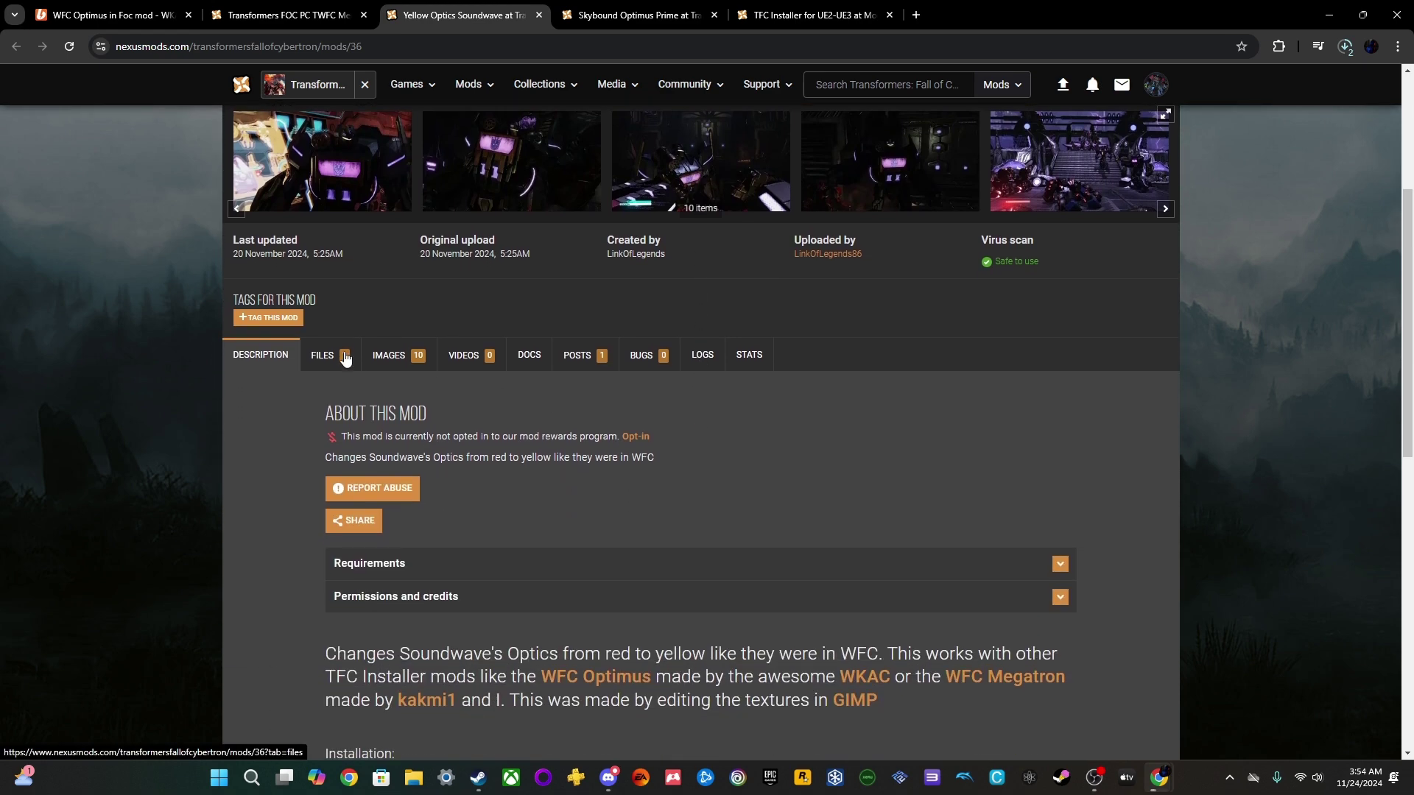
pyautogui.click(345, 358)
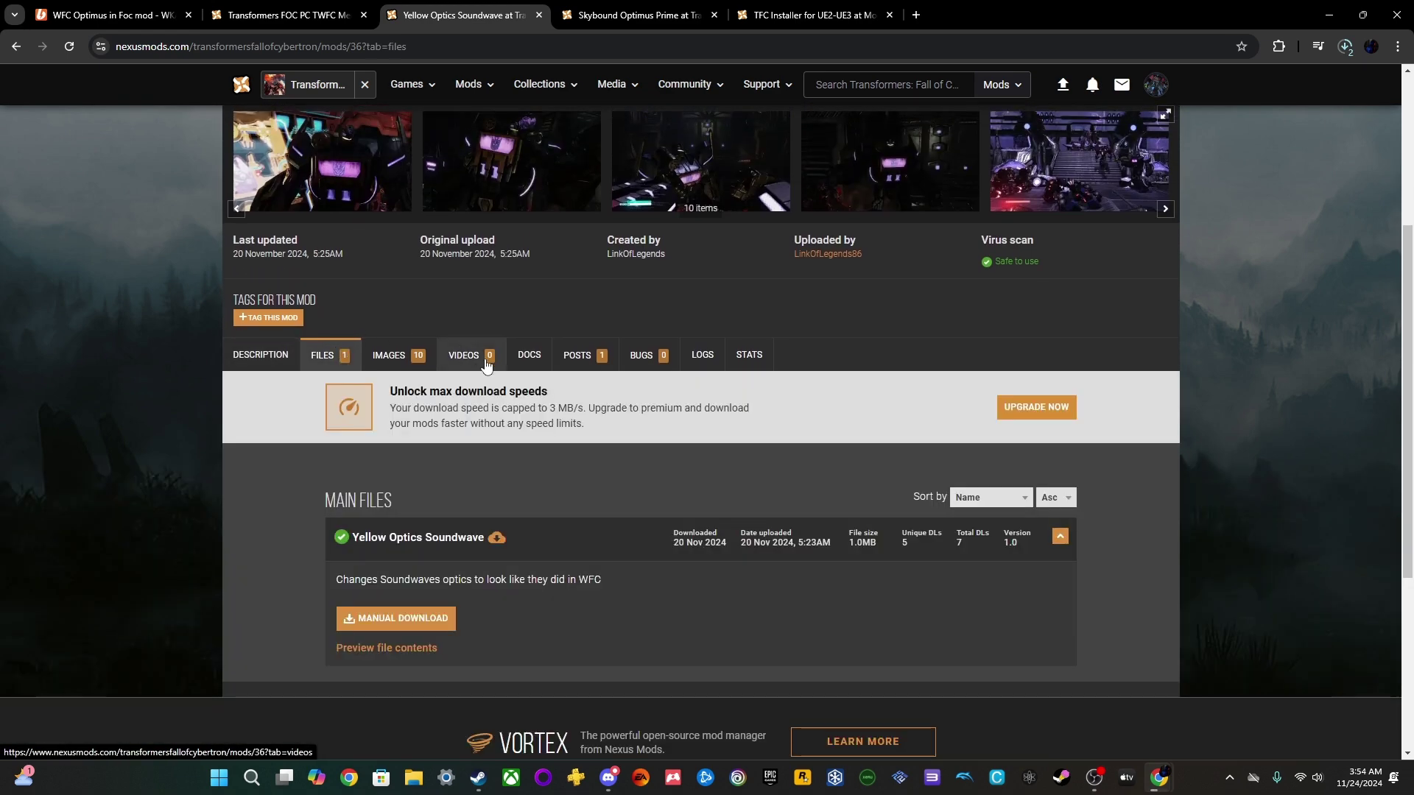
pyautogui.scroll(-1, 486, 365)
pyautogui.click(413, 547)
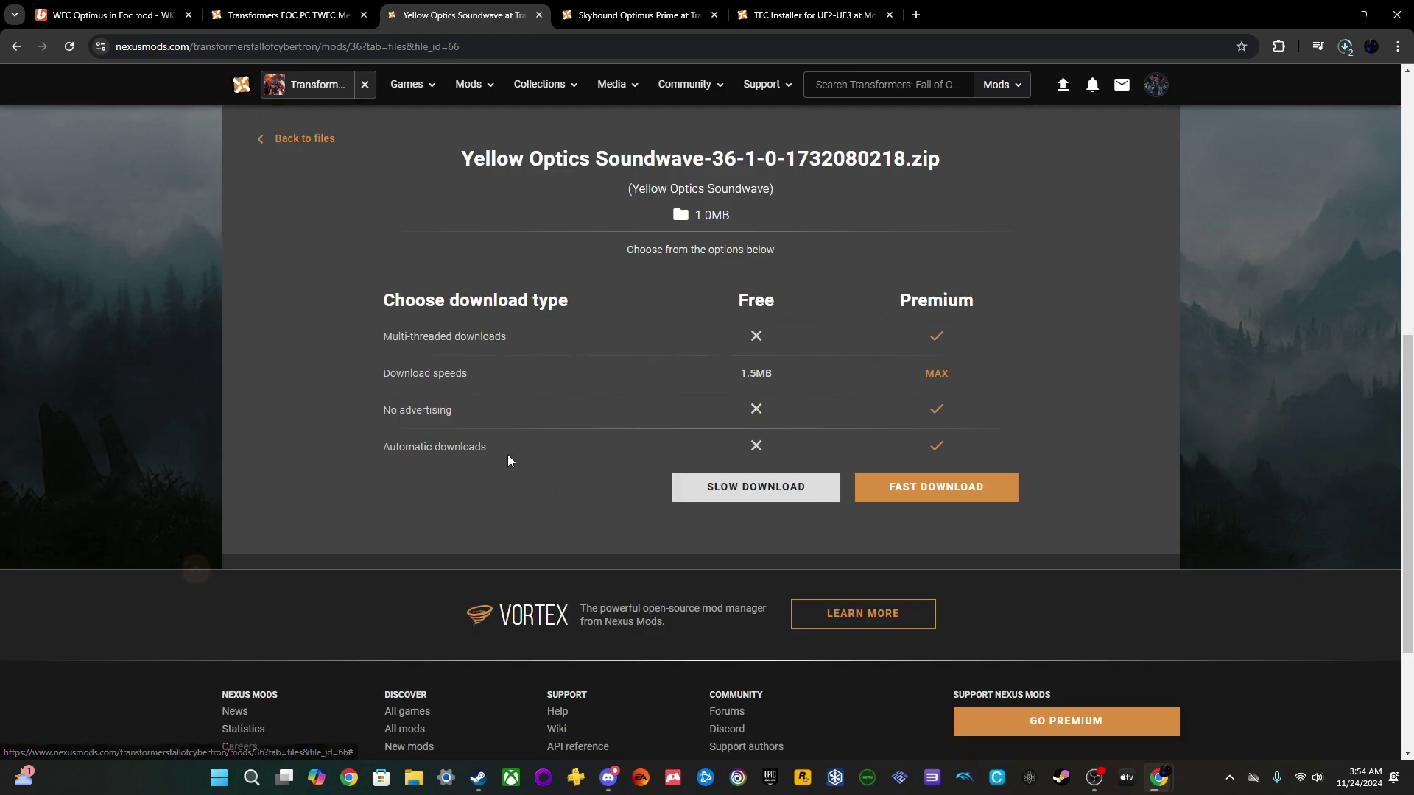
pyautogui.click(685, 488)
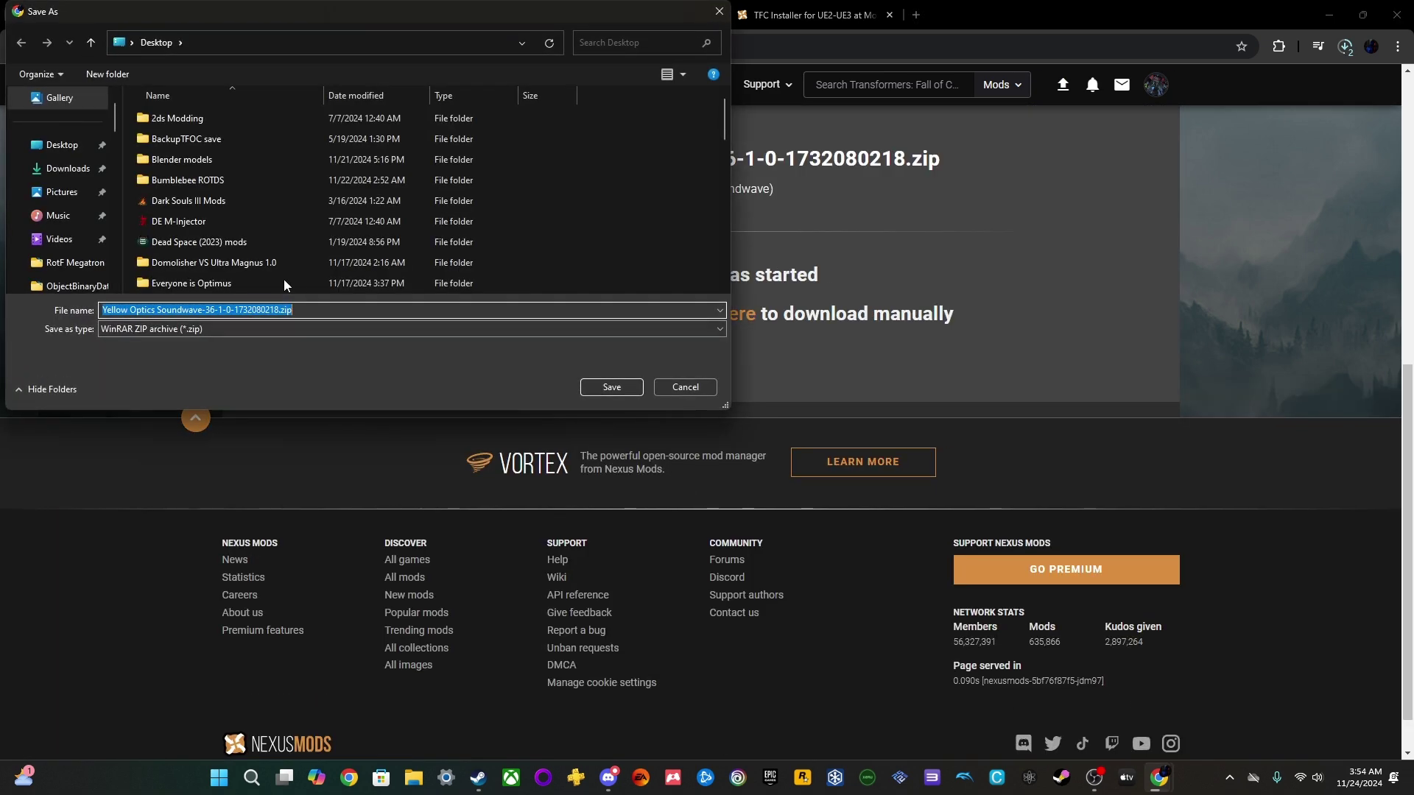
pyautogui.click(606, 388)
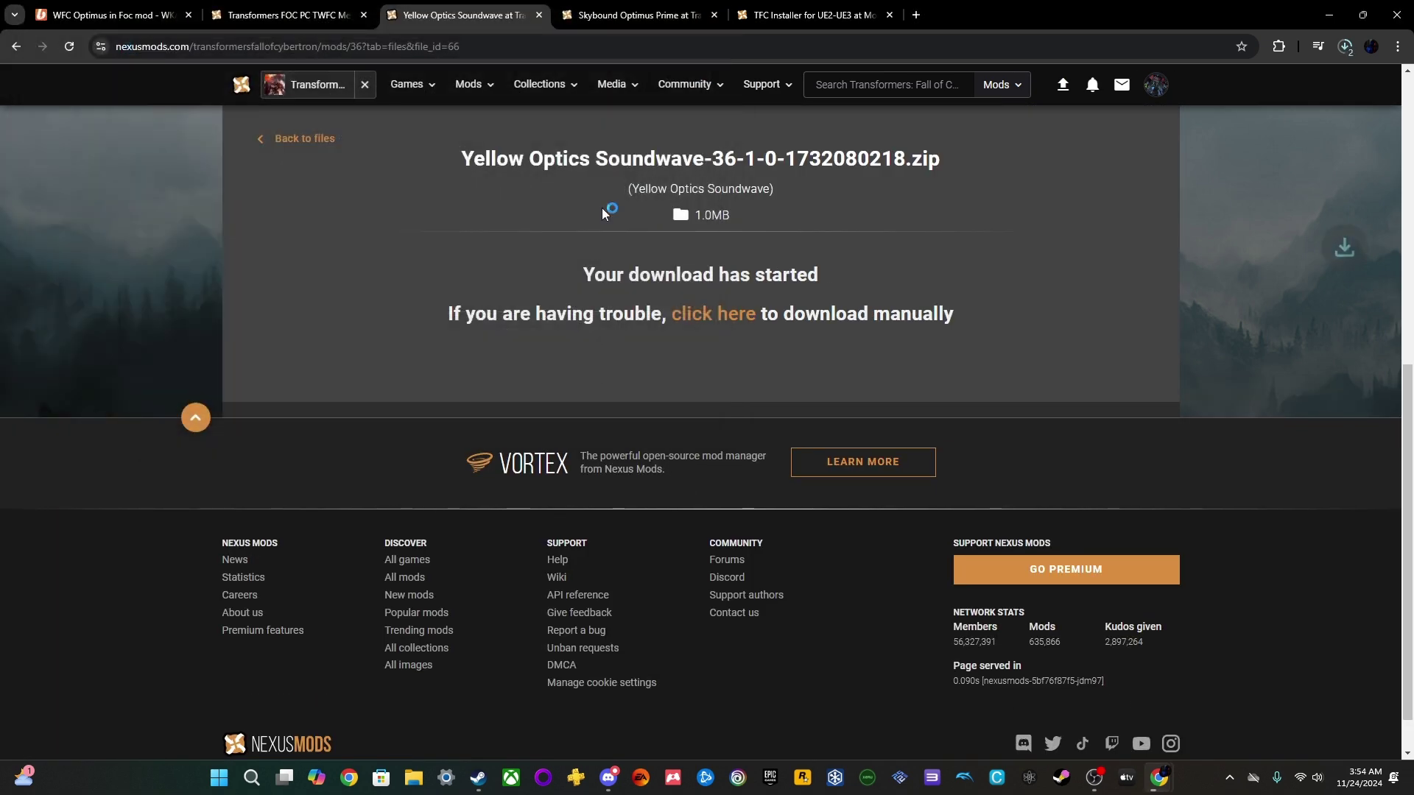
# Download the G1 Skybound Optimus Prime file from the Skybound Optimus Prime mod page to the Desktop, using the slow download
pyautogui.click(647, 11)
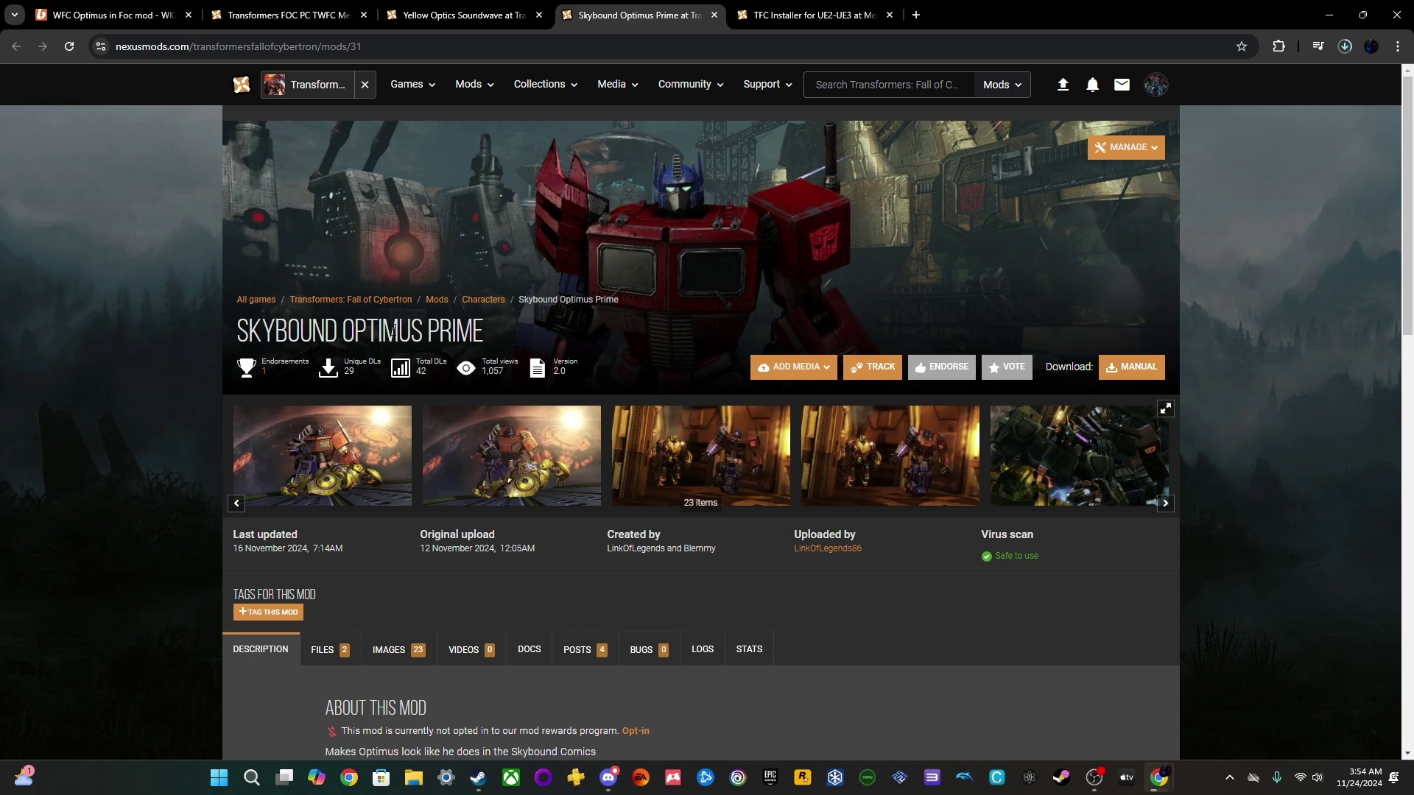
pyautogui.scroll(-3, 445, 349)
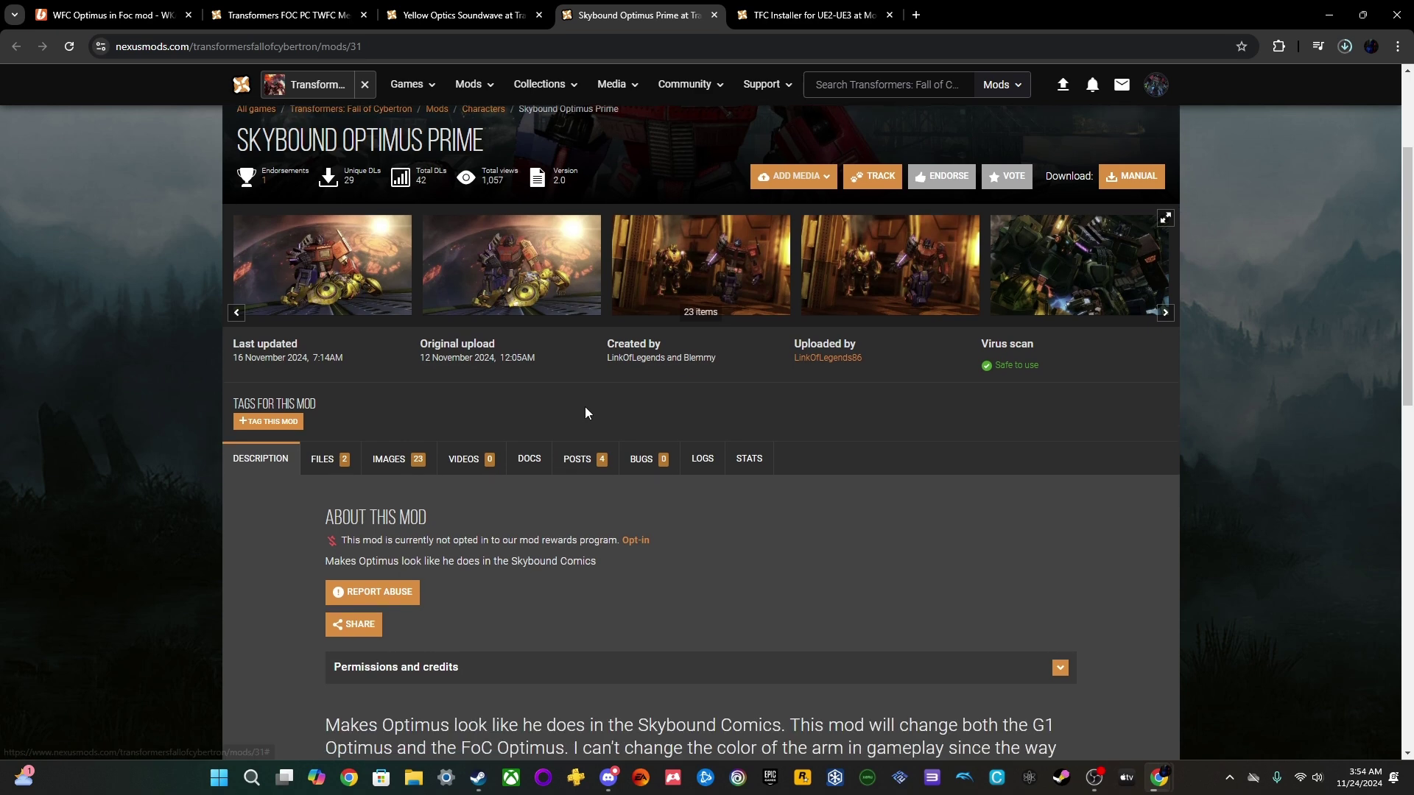
pyautogui.scroll(-2, 585, 407)
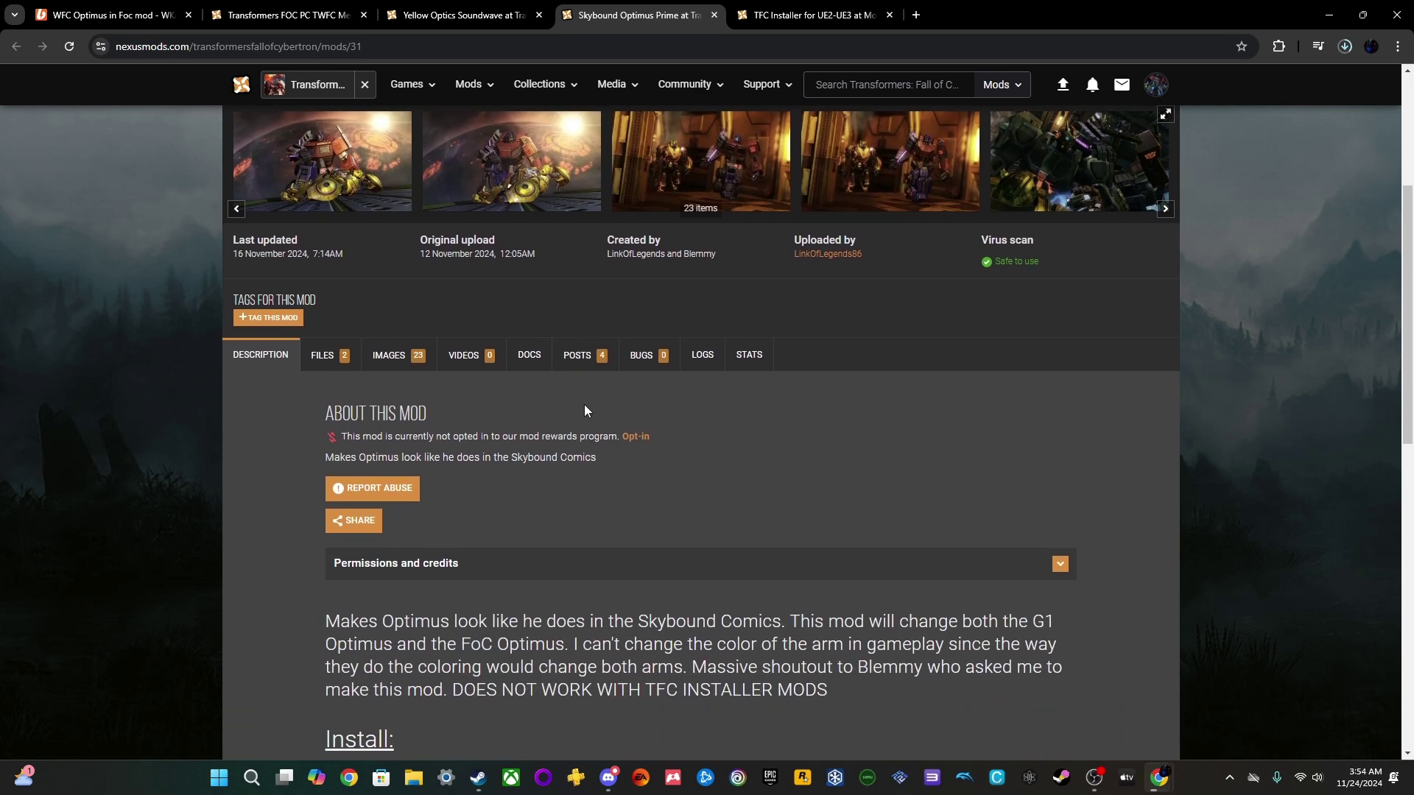
pyautogui.scroll(-1, 584, 410)
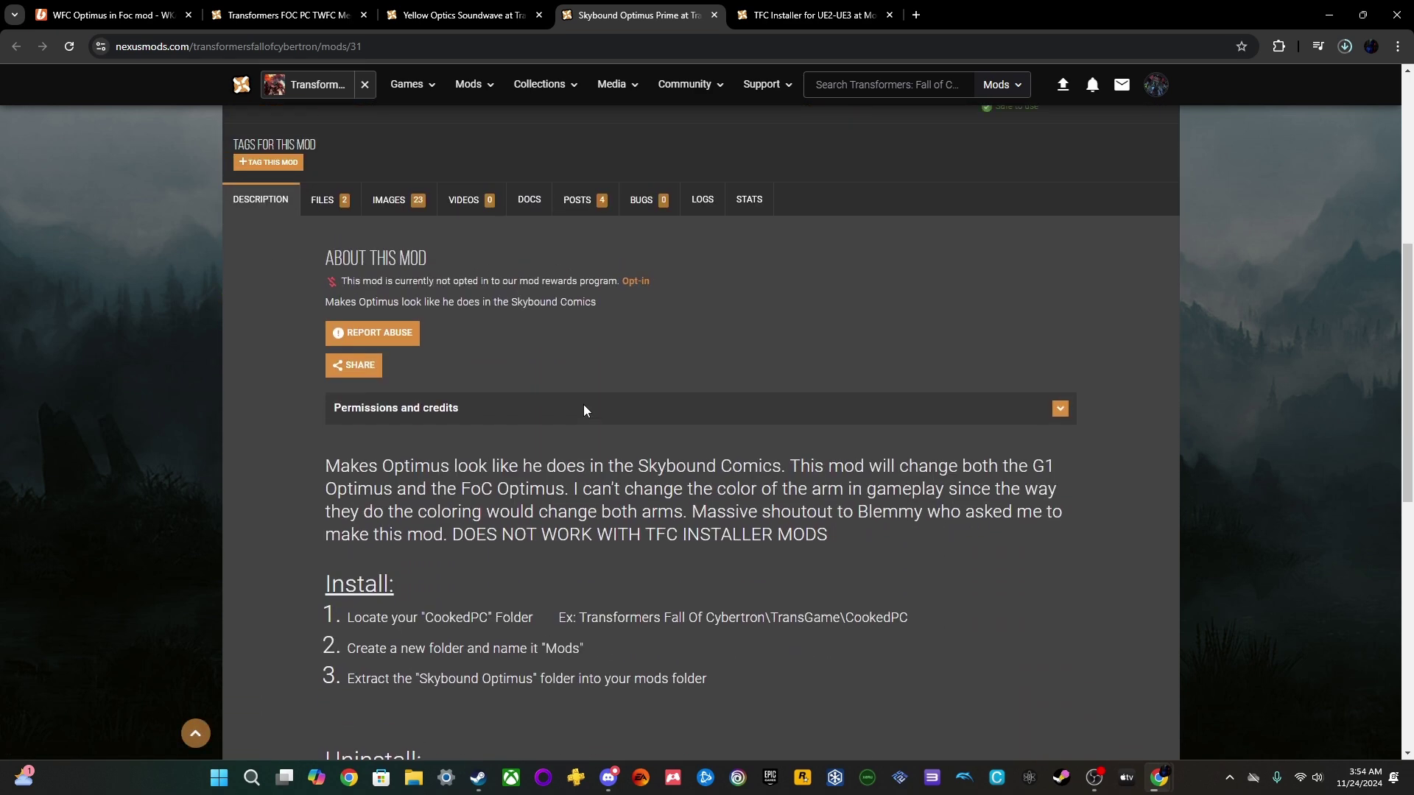
pyautogui.click(332, 221)
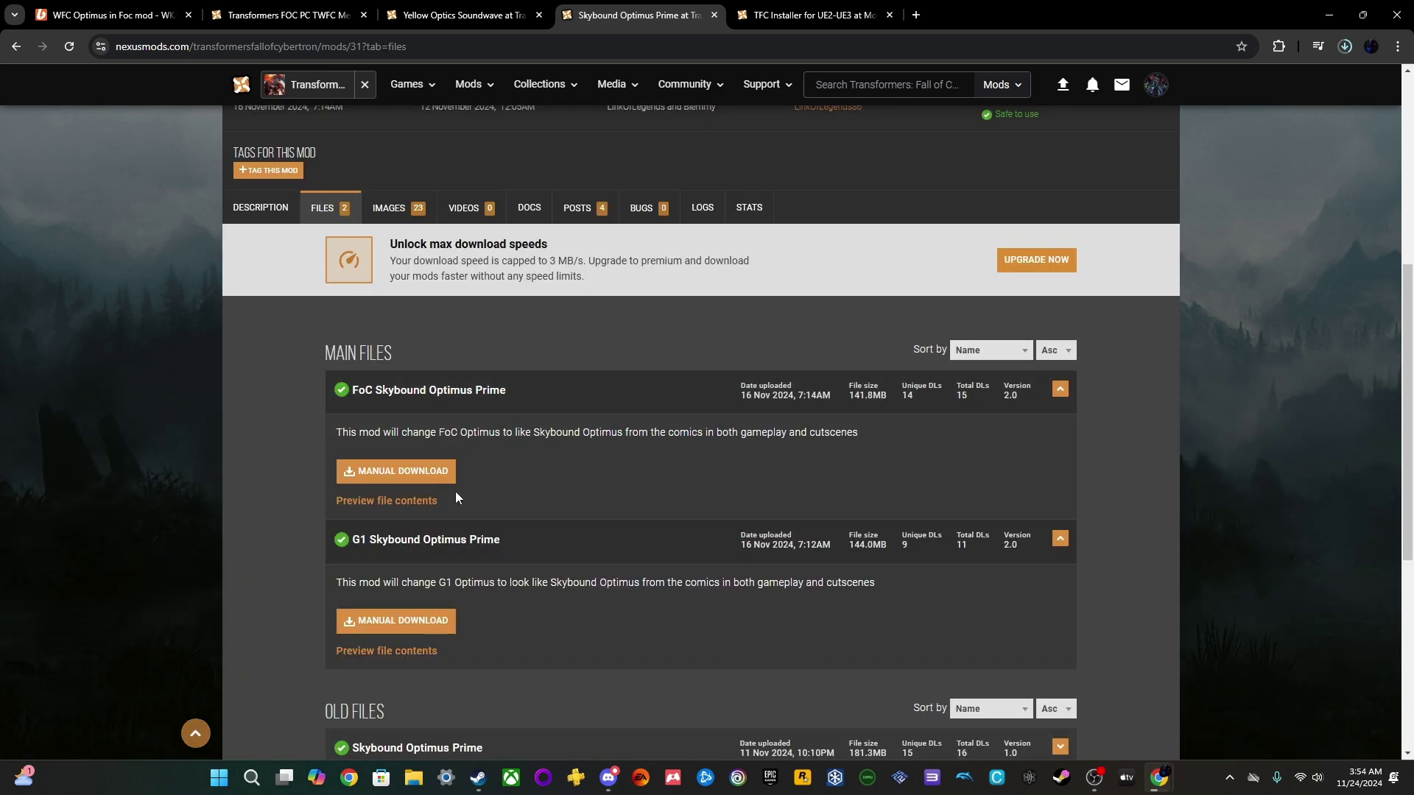
pyautogui.click(442, 622)
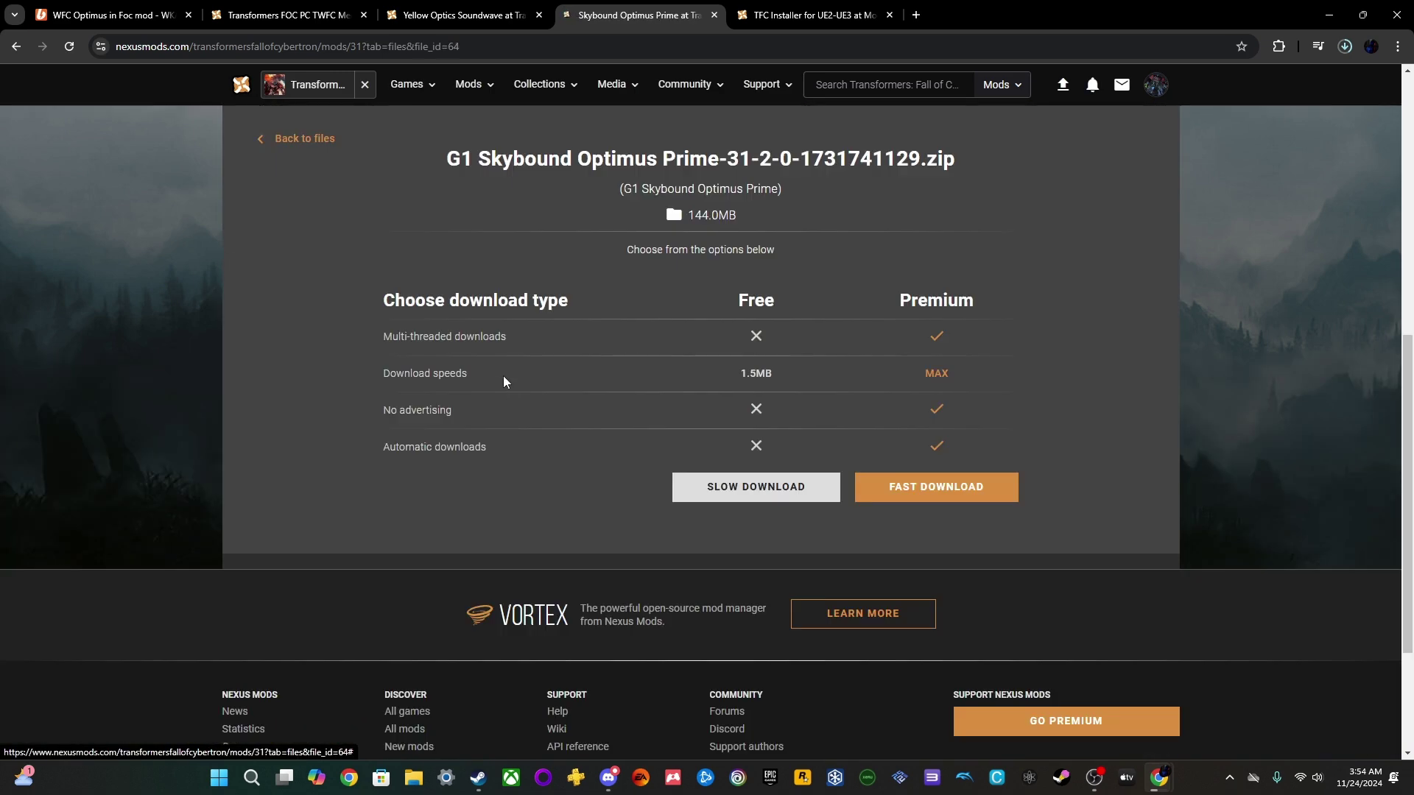
pyautogui.click(679, 487)
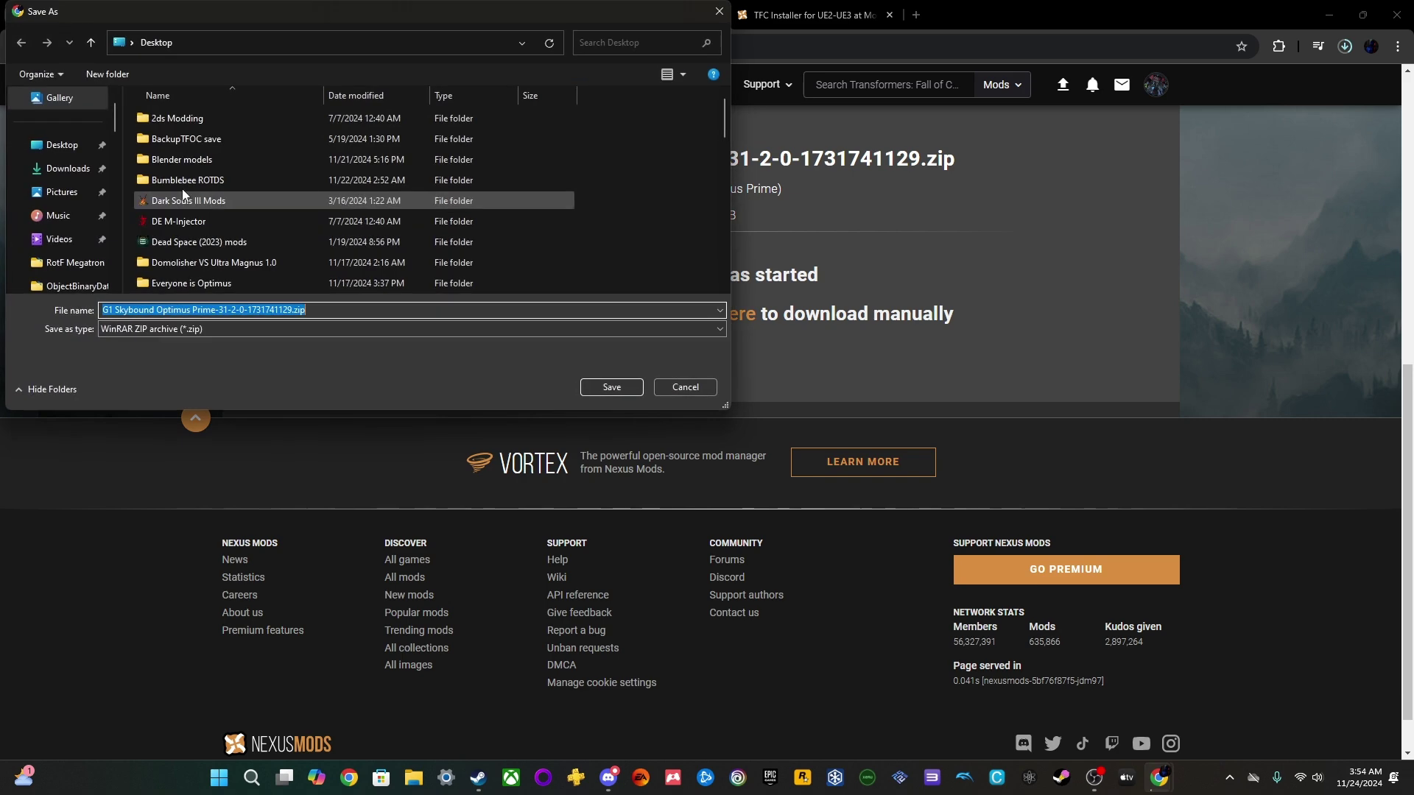
pyautogui.click(599, 395)
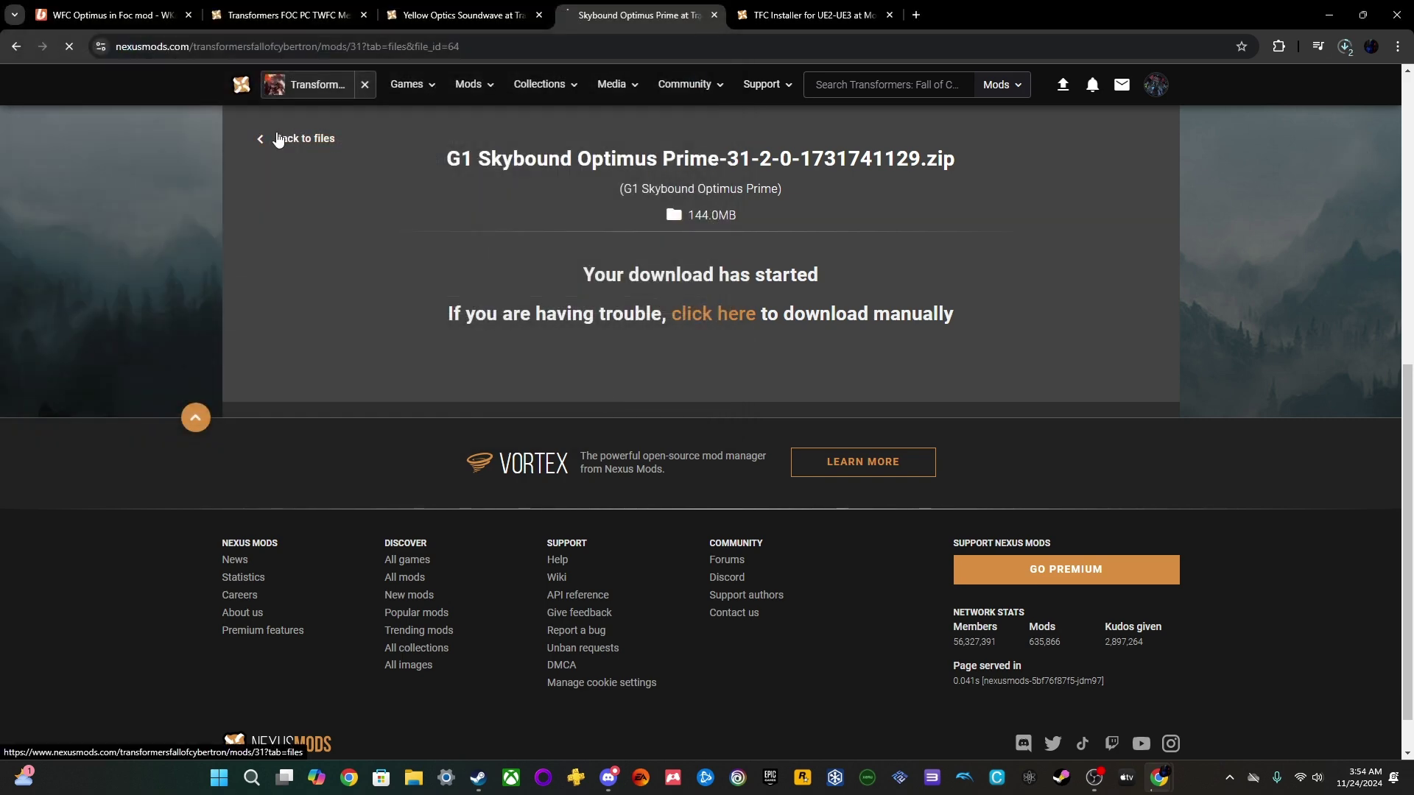
# Return to the mod's file list and save the FoC Skybound Optimus Prime zip to the Desktop with the slow download
pyautogui.click(277, 140)
pyautogui.scroll(-3, 478, 288)
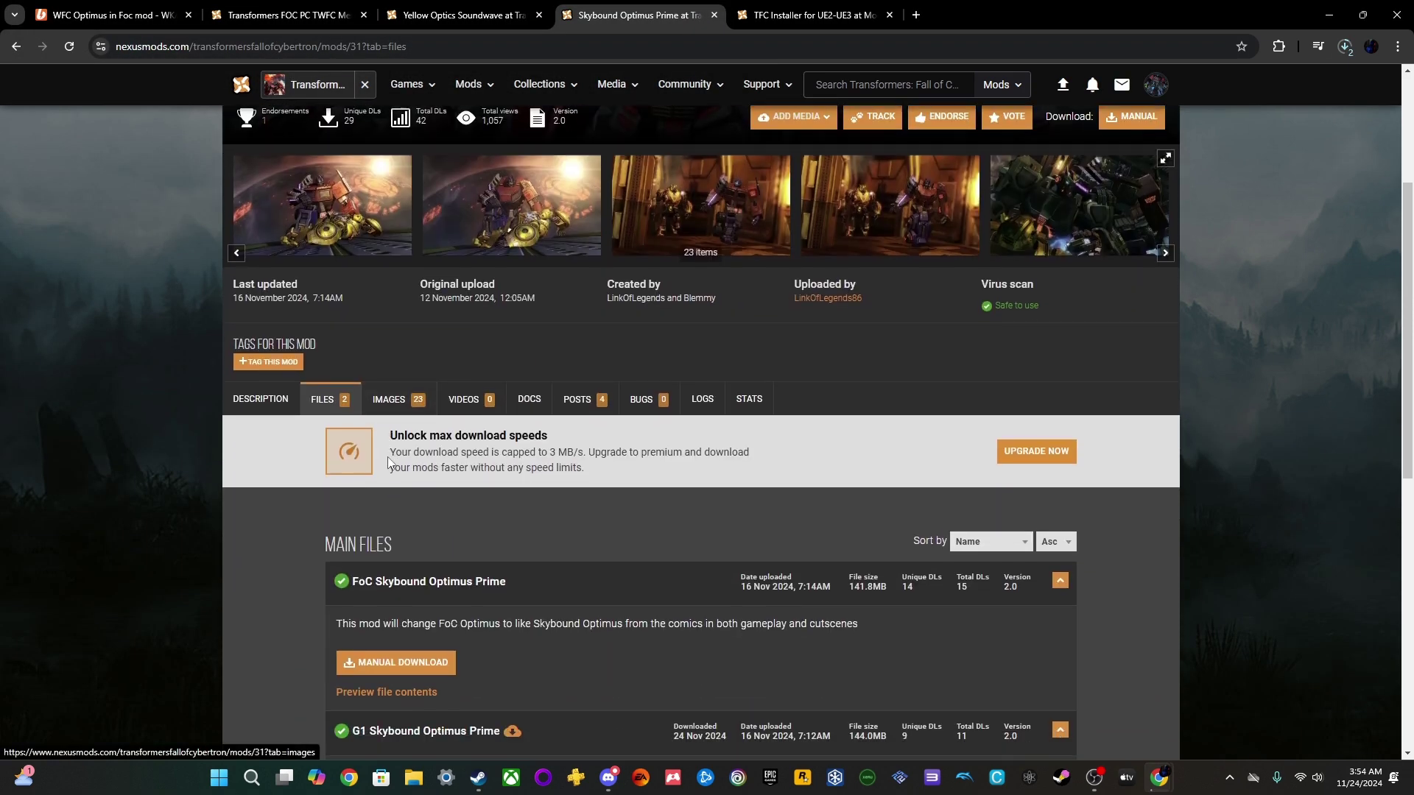
pyautogui.scroll(-2, 445, 552)
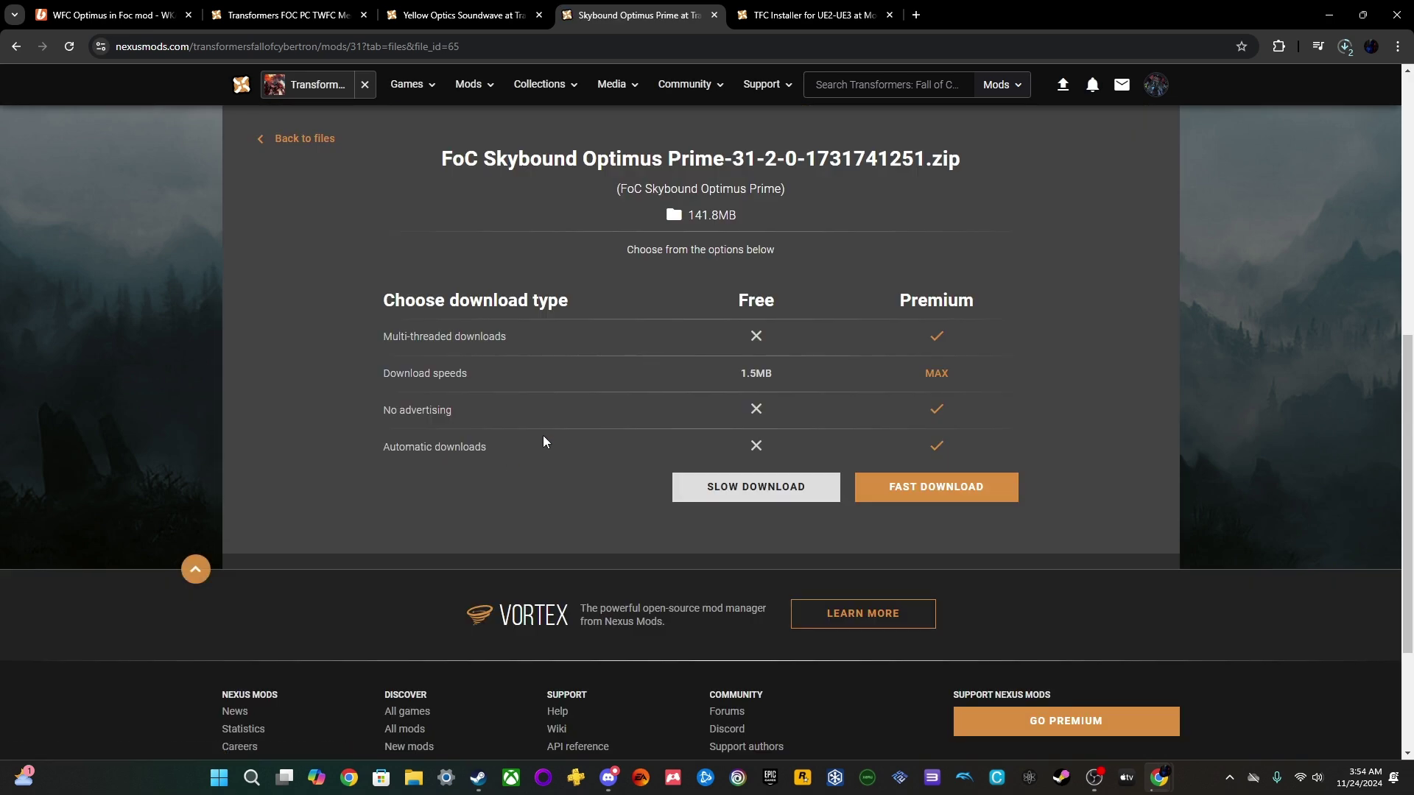
pyautogui.click(688, 486)
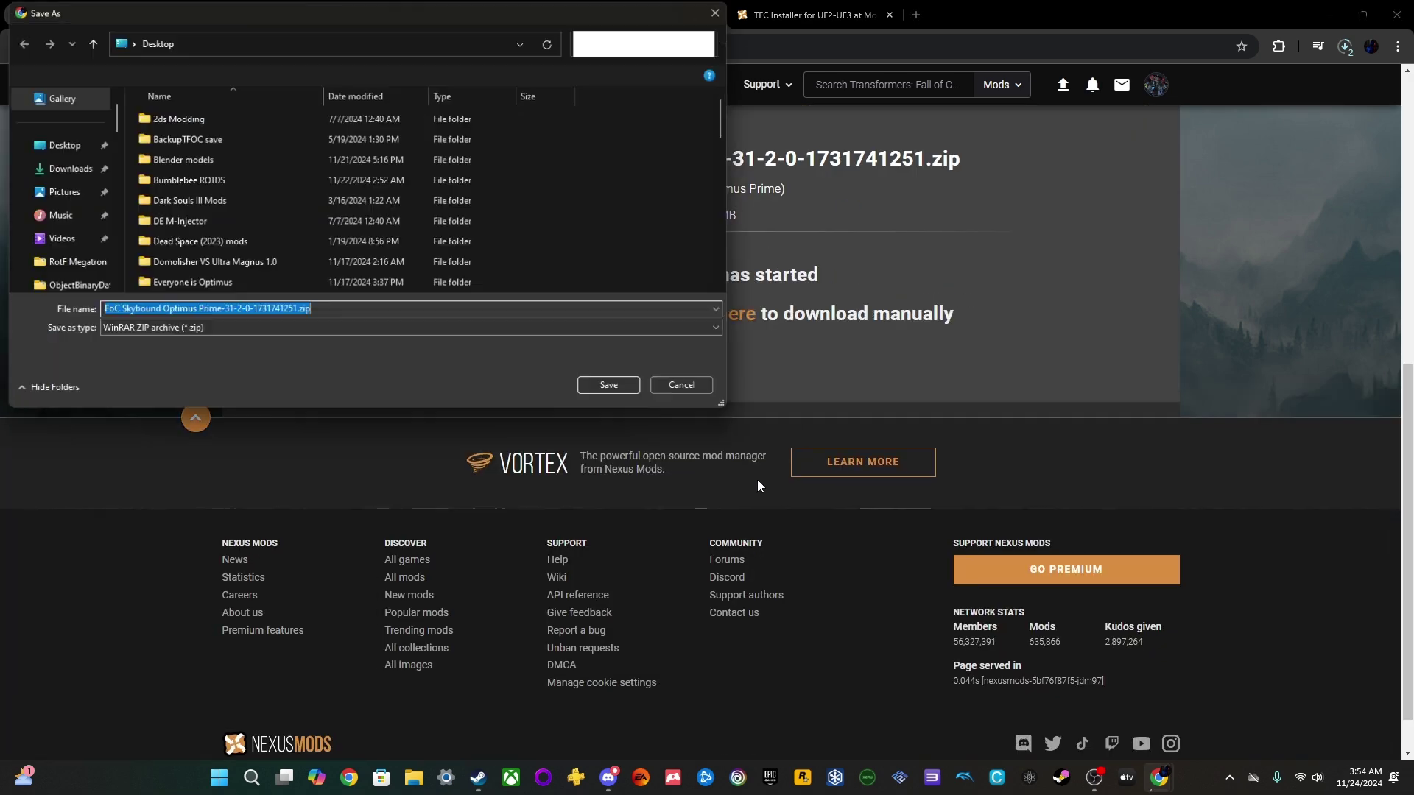
pyautogui.click(613, 386)
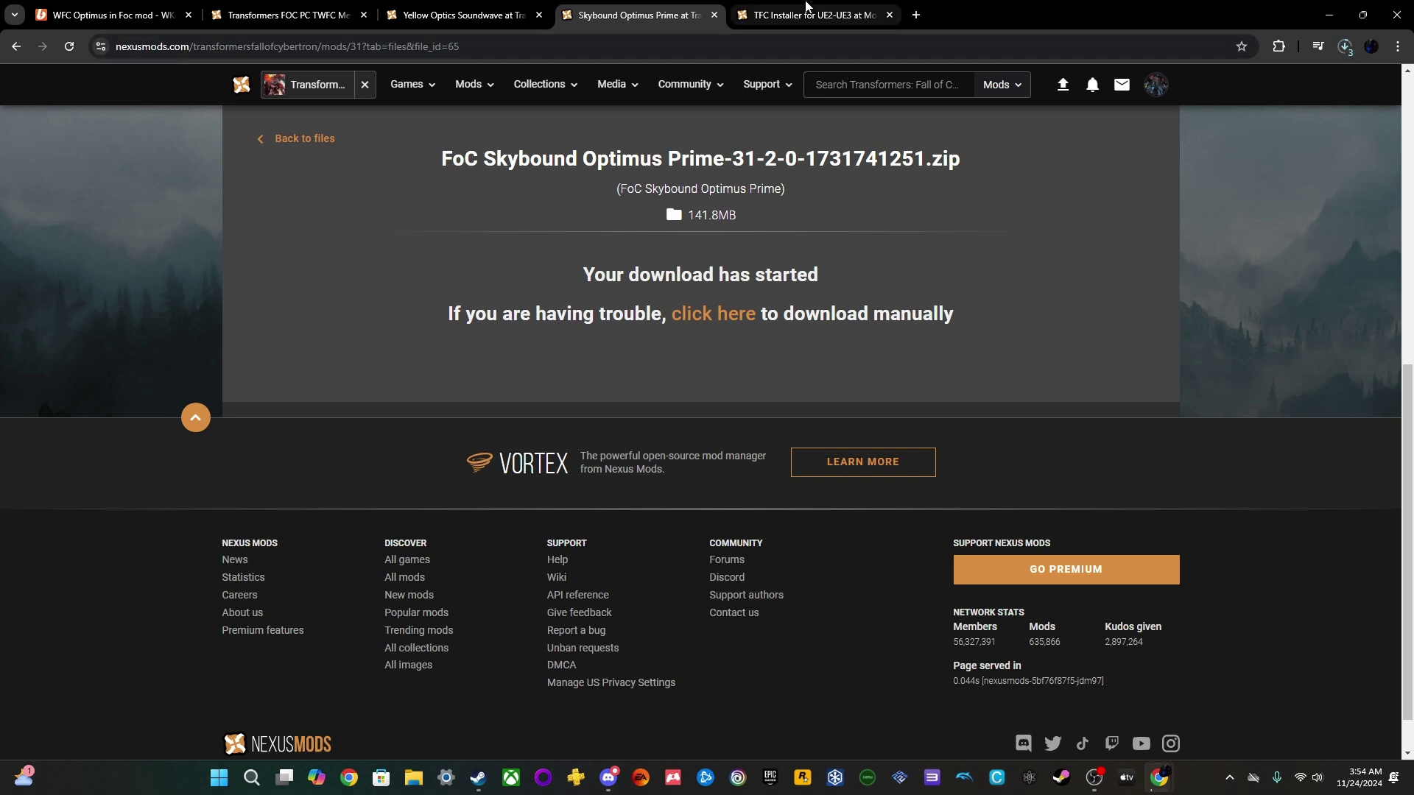
# Resume the paused G1 and FoC Skybound Optimus Prime downloads one after the other from the recent download history
pyautogui.click(1329, 47)
pyautogui.click(1342, 47)
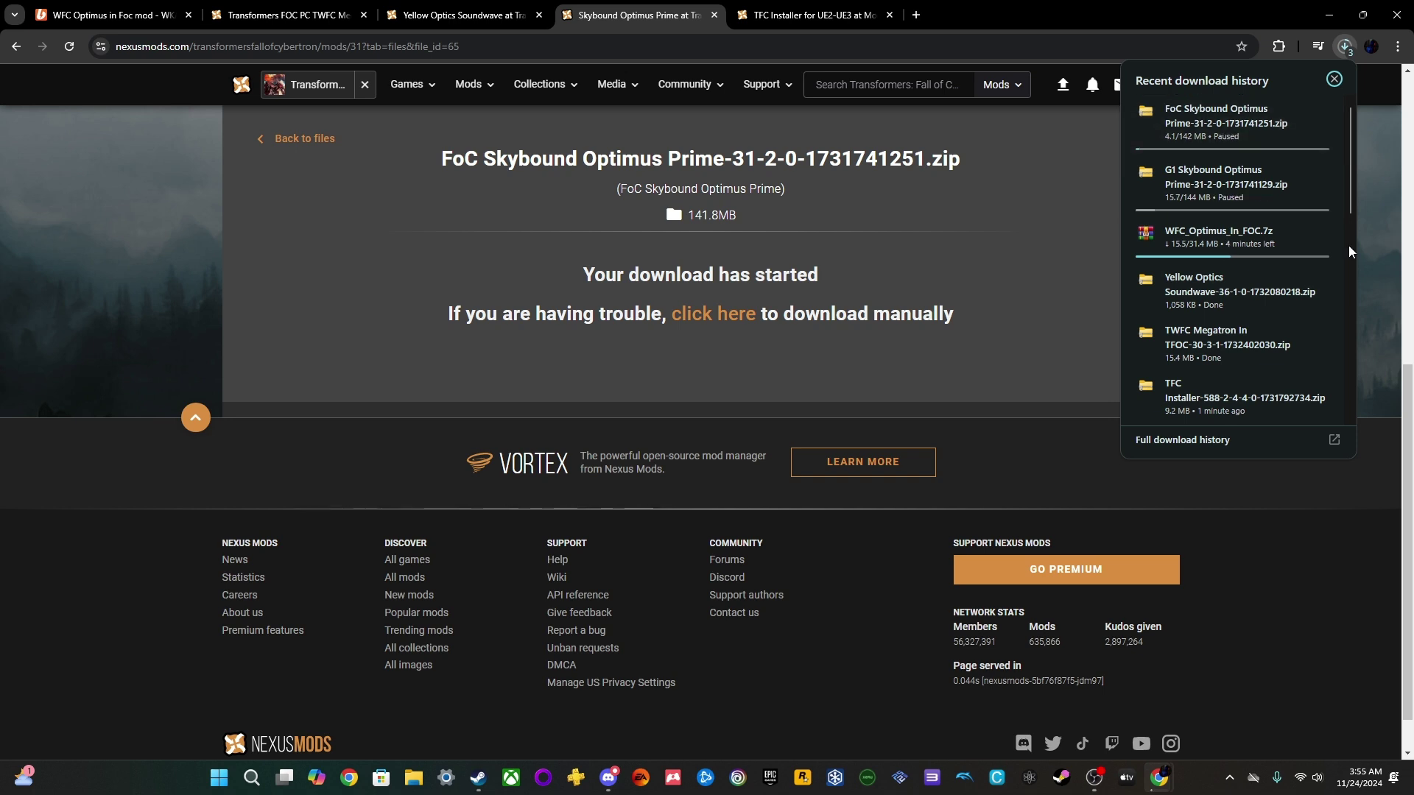
pyautogui.click(1301, 198)
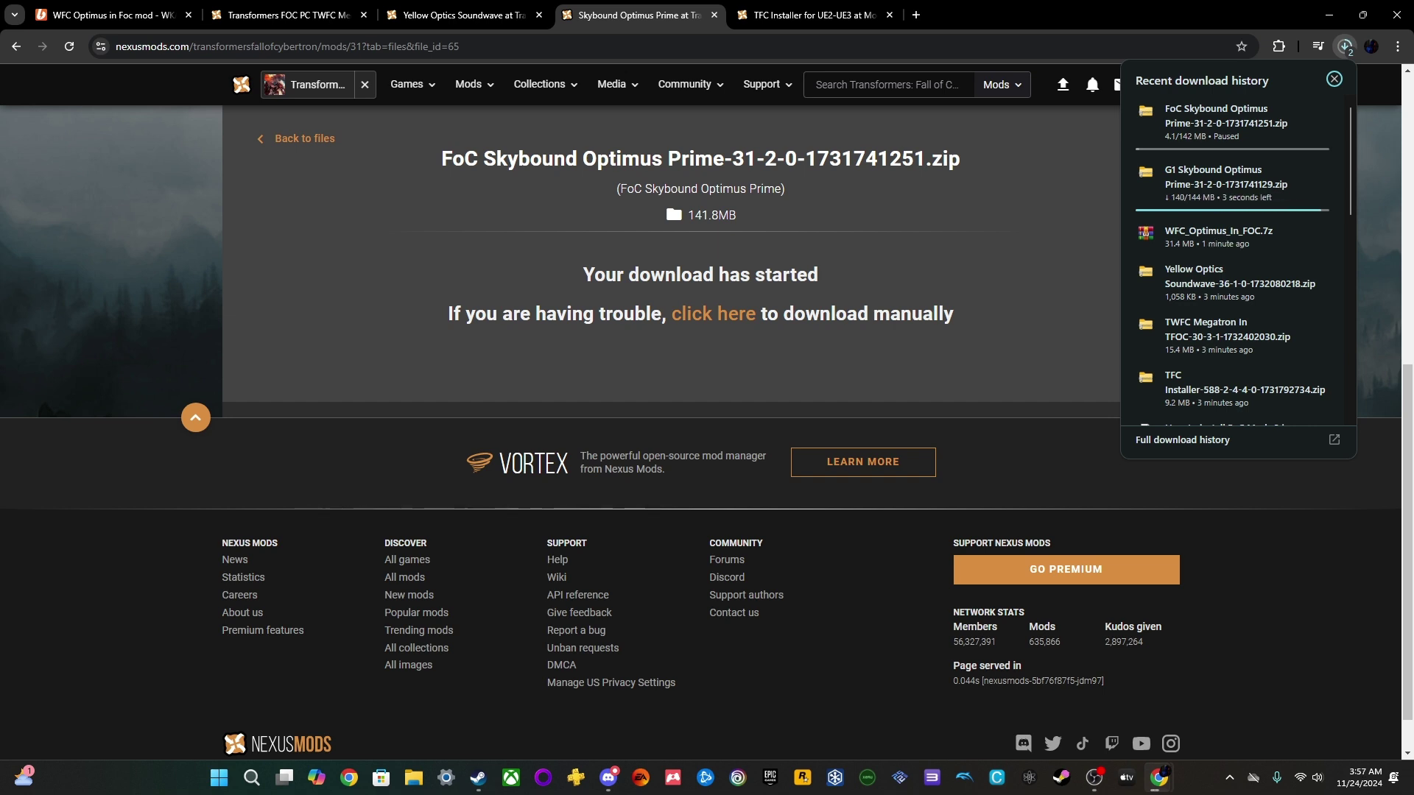
pyautogui.click(1300, 136)
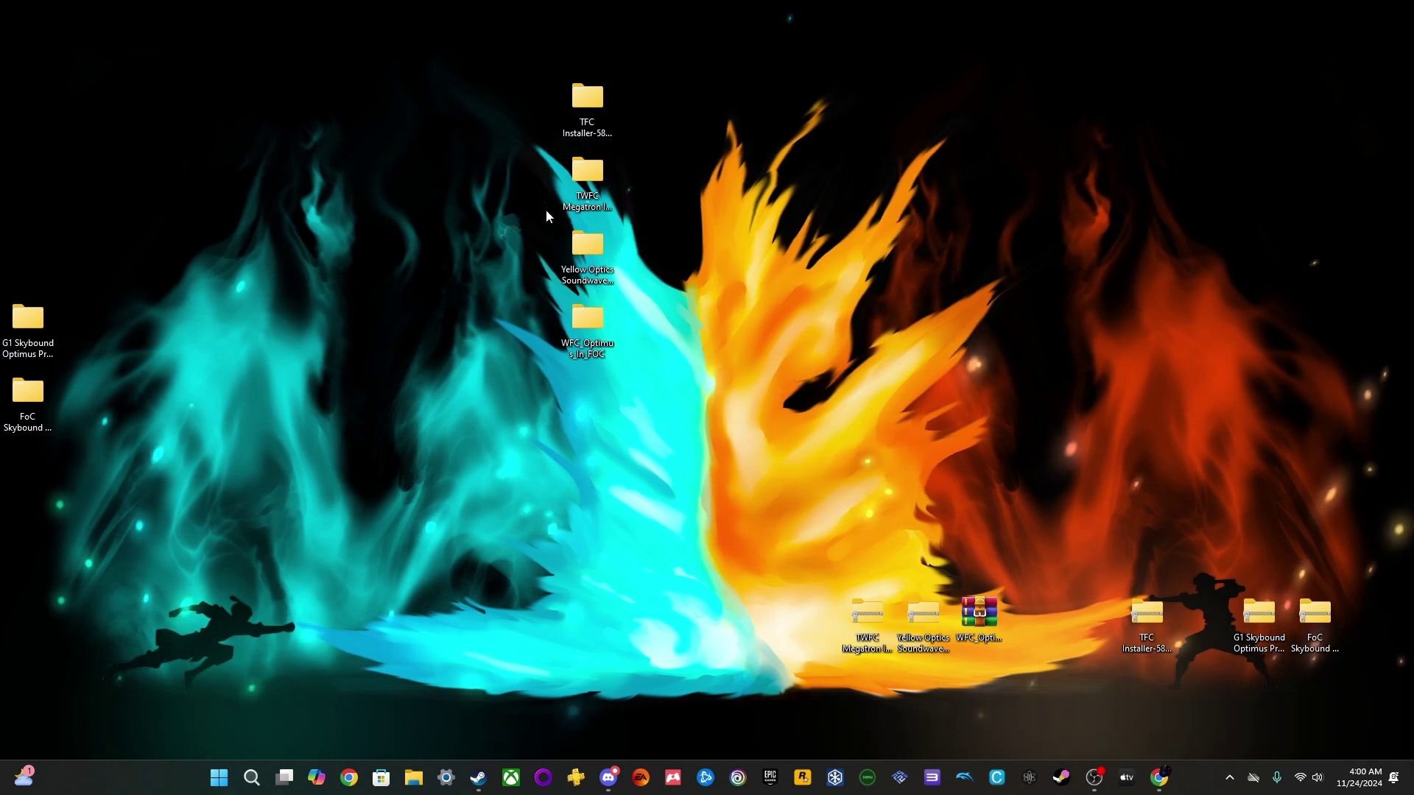
# Open the extracted TFC Installer folder on the desktop and run TFCInstaller.exe from its TFCInstaller subfolder
pyautogui.doubleClick(581, 103)
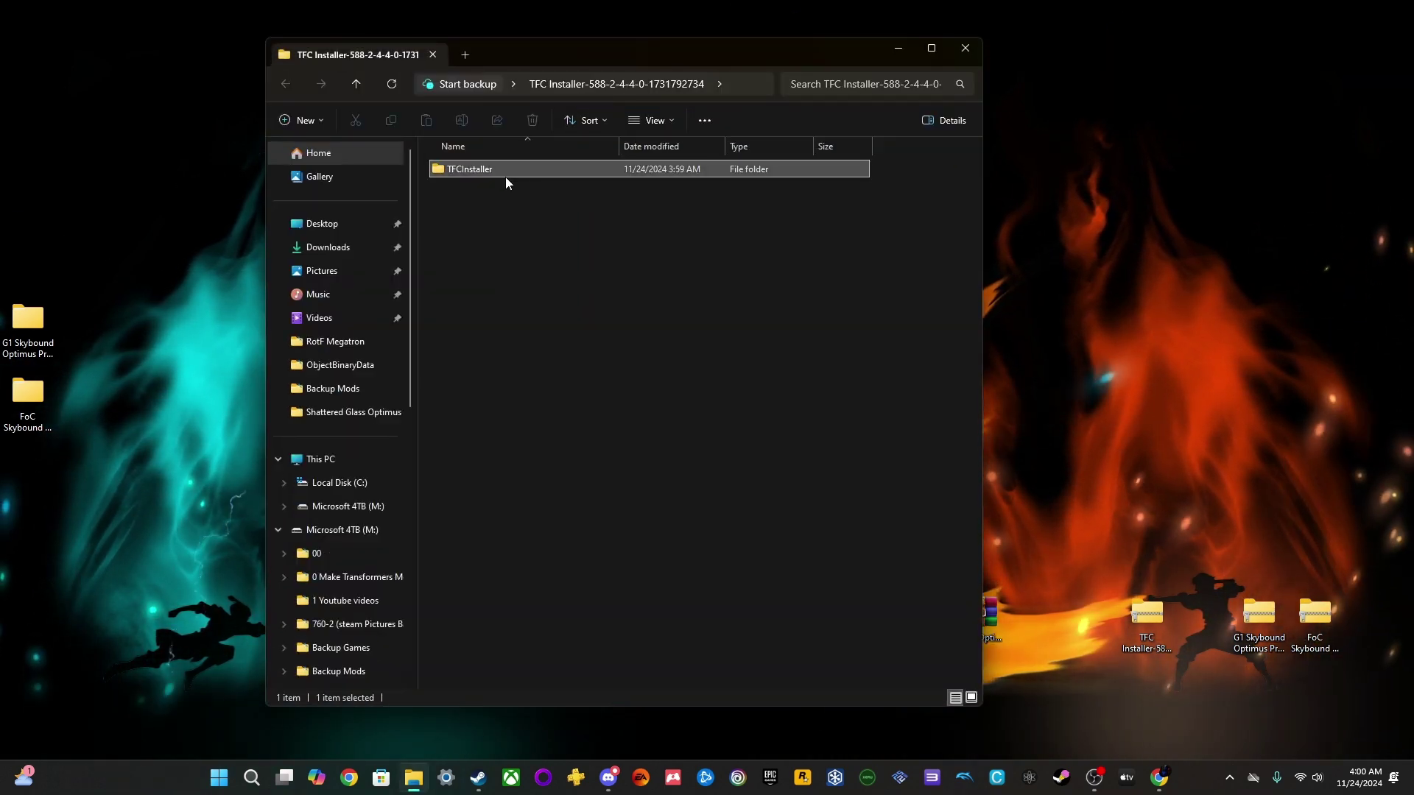
pyautogui.doubleClick(505, 174)
pyautogui.scroll(-2, 573, 389)
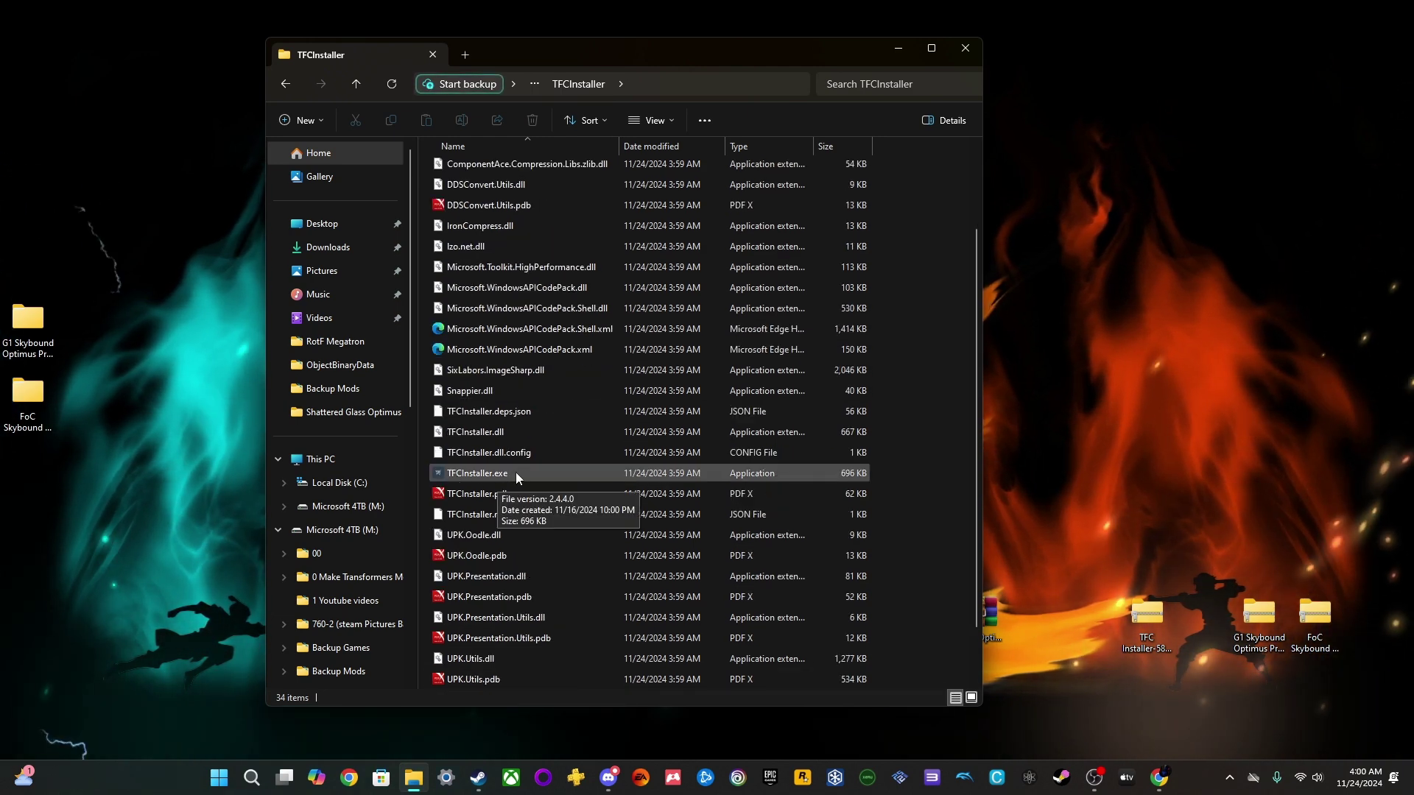
pyautogui.doubleClick(515, 473)
pyautogui.click(755, 402)
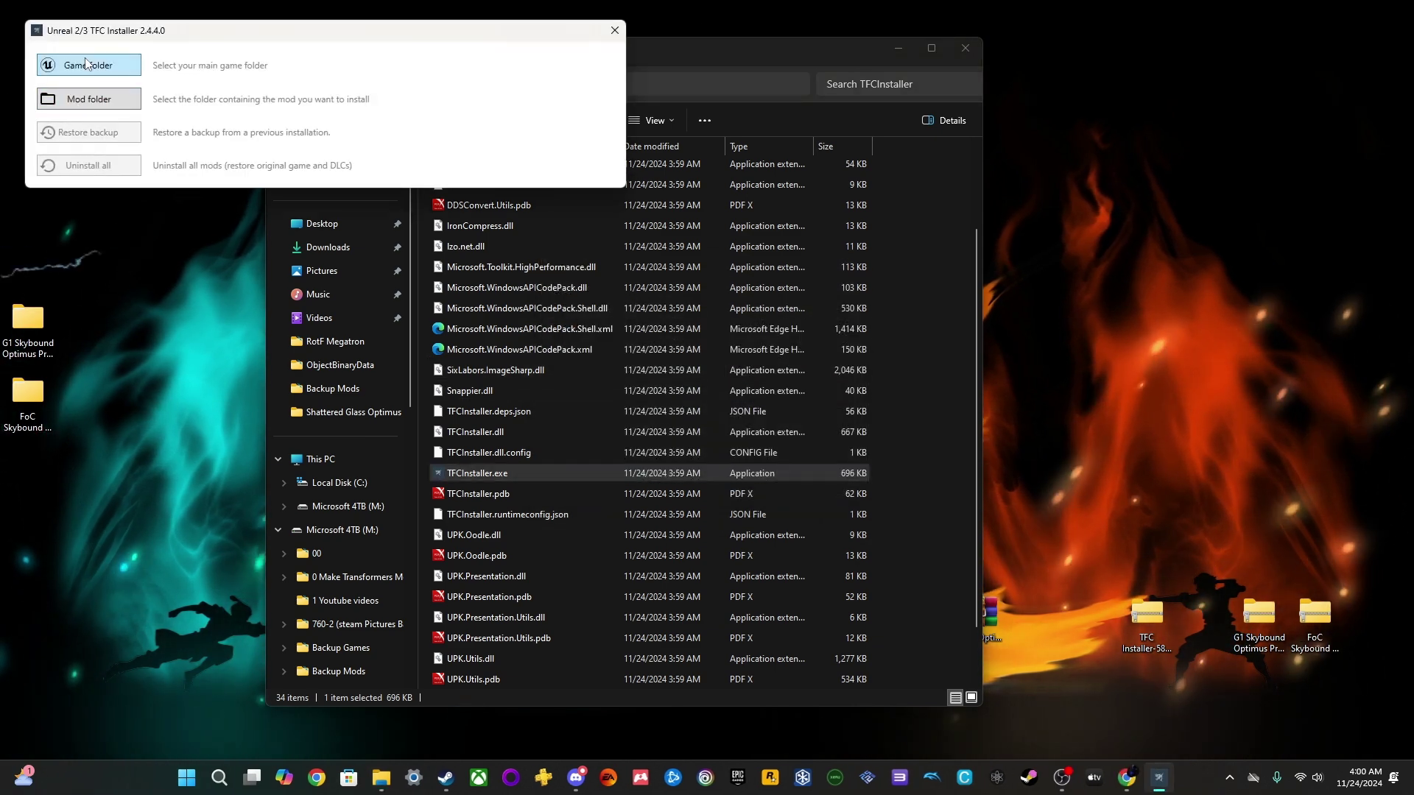
# Start choosing the main game folder and browse to C:\Program Files (x86)\Steam
pyautogui.click(140, 64)
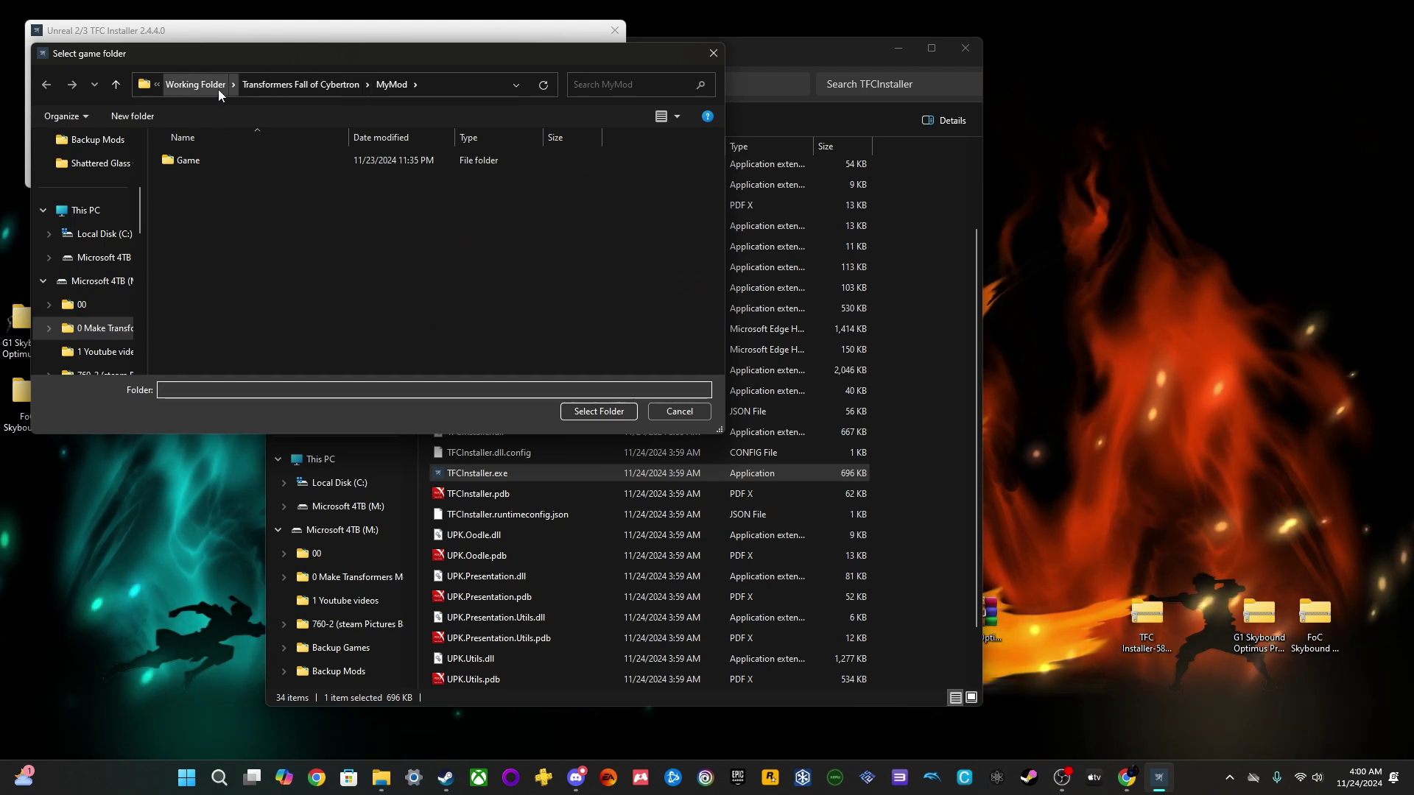
pyautogui.click(103, 234)
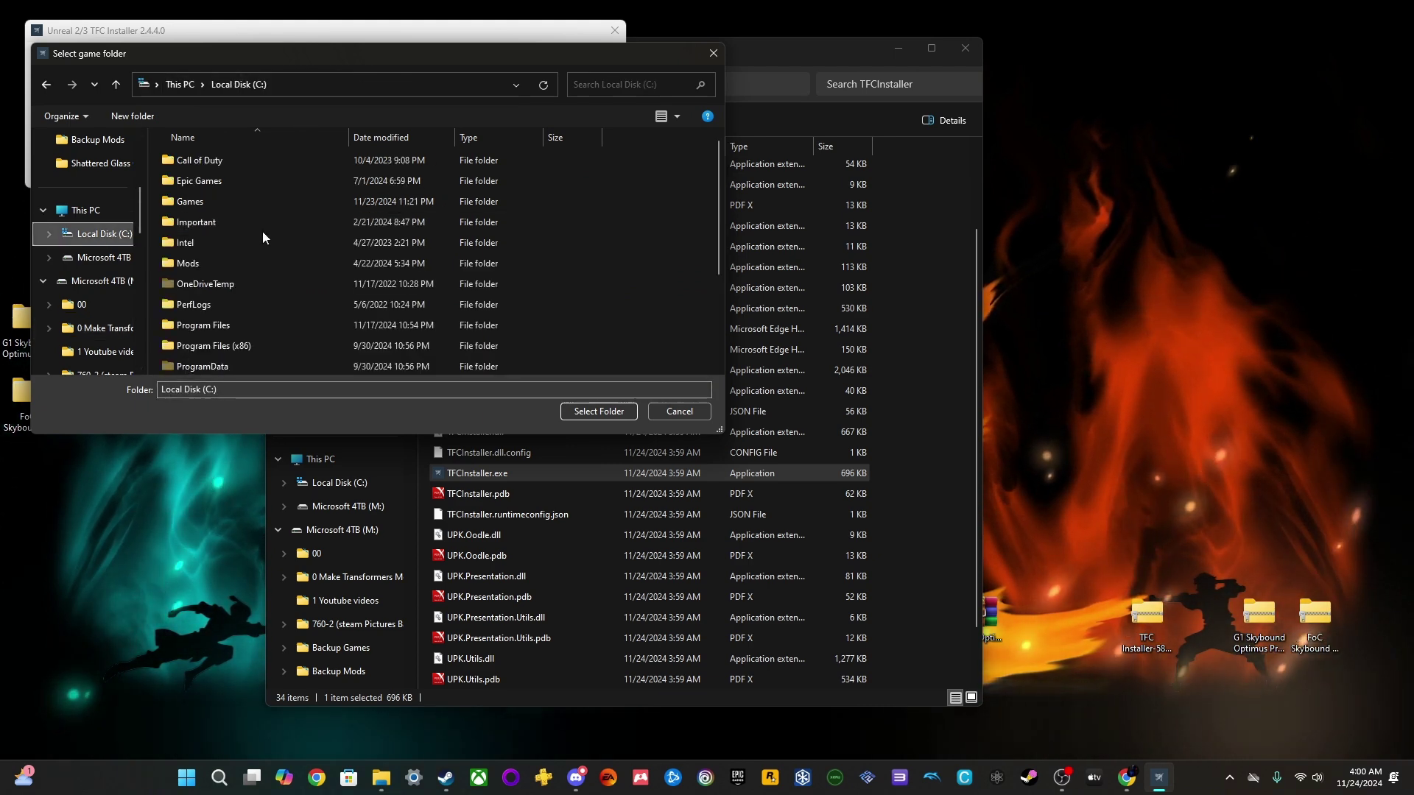
pyautogui.scroll(-3, 267, 226)
pyautogui.doubleClick(273, 221)
pyautogui.scroll(-8, 288, 236)
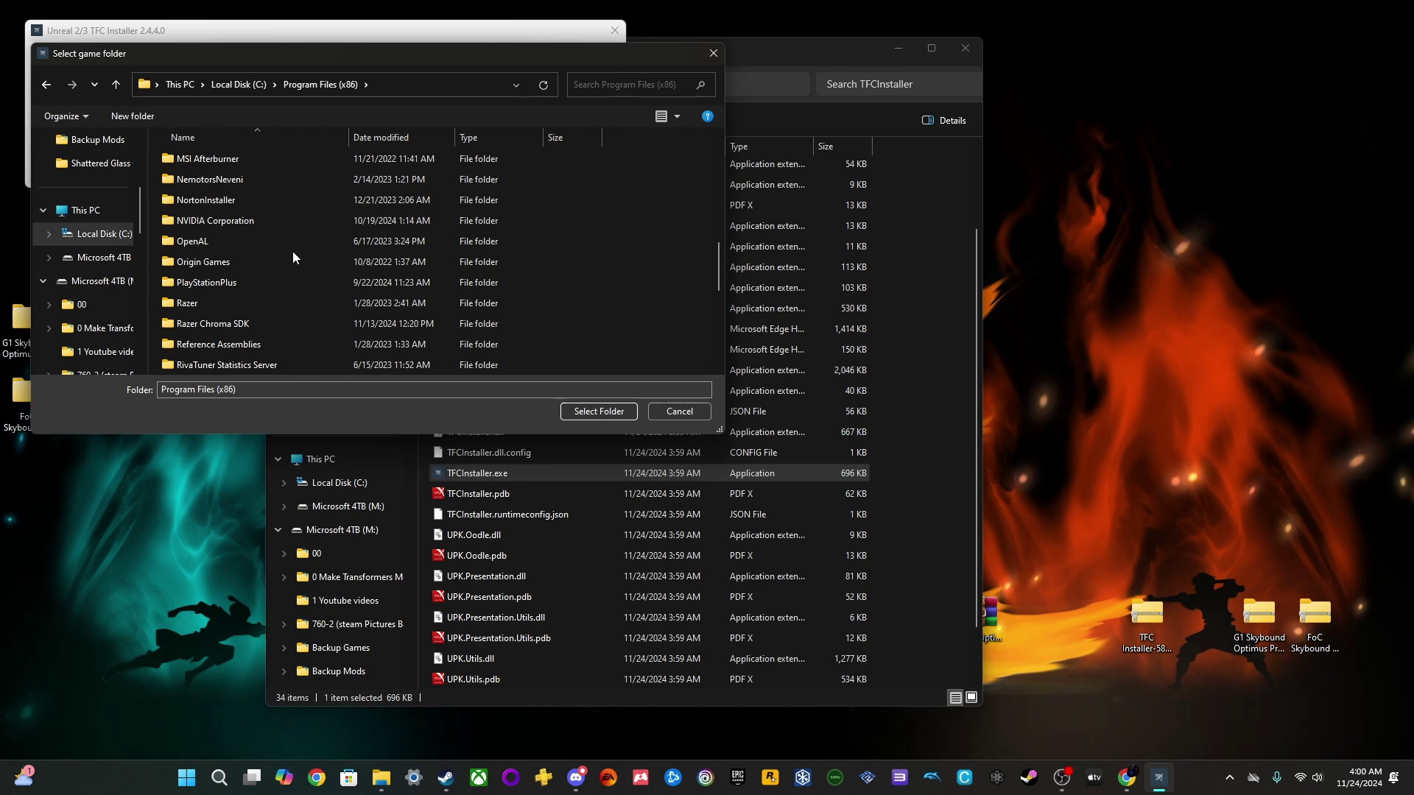
pyautogui.scroll(-3, 294, 257)
pyautogui.doubleClick(248, 241)
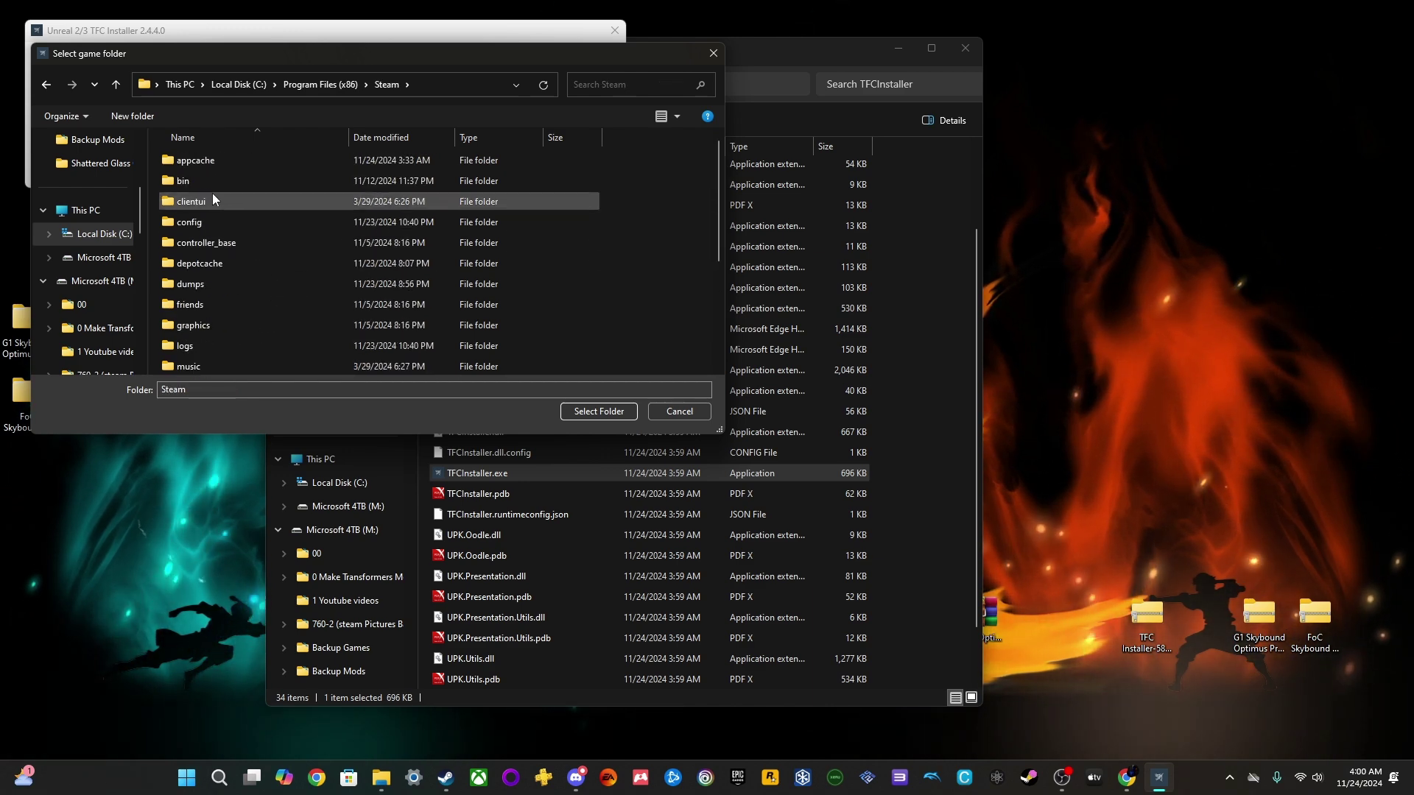
# Set steamapps\common\Transformers Fall of Cybertron inside the Steam folder as the game folder
pyautogui.scroll(-4, 243, 213)
pyautogui.doubleClick(274, 226)
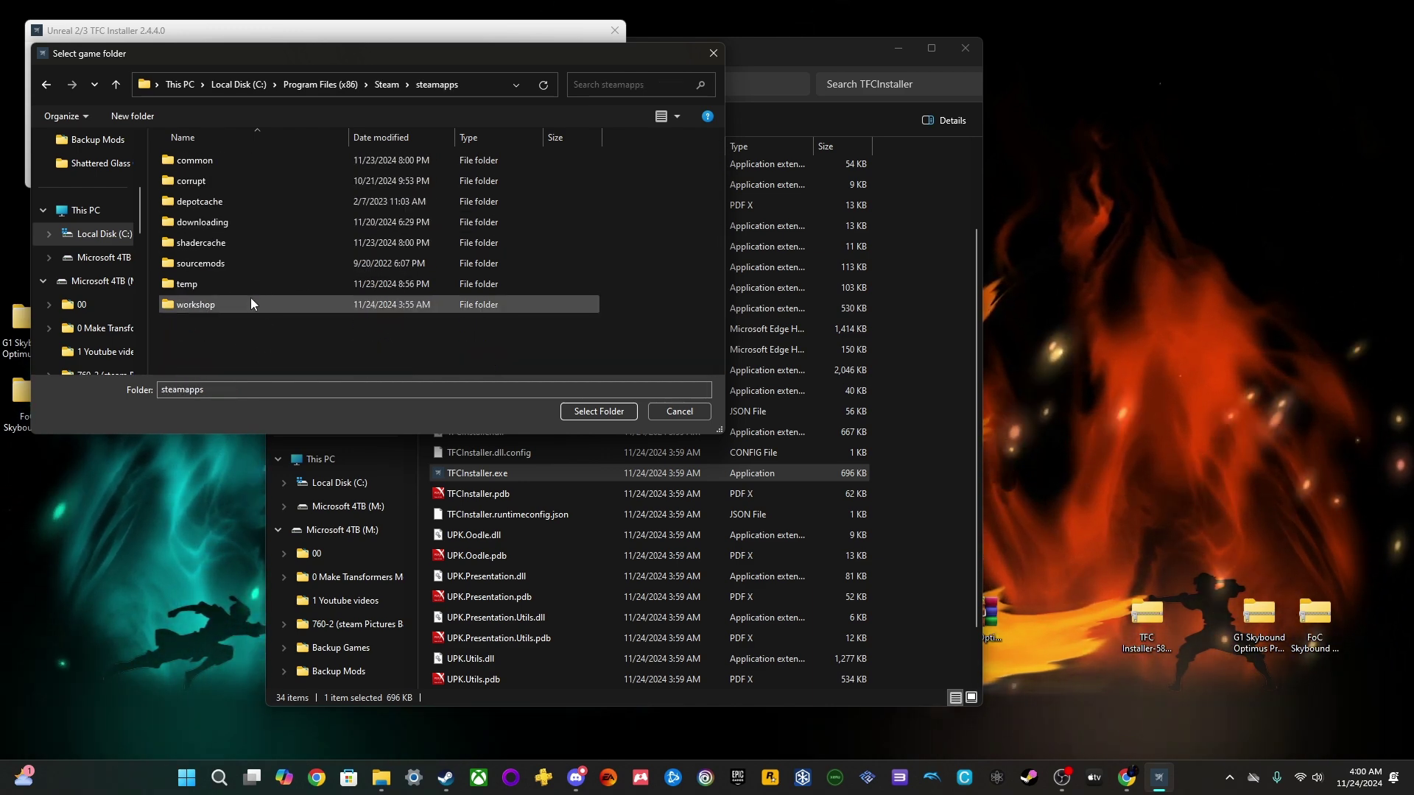
pyautogui.doubleClick(243, 161)
pyautogui.scroll(-5, 258, 199)
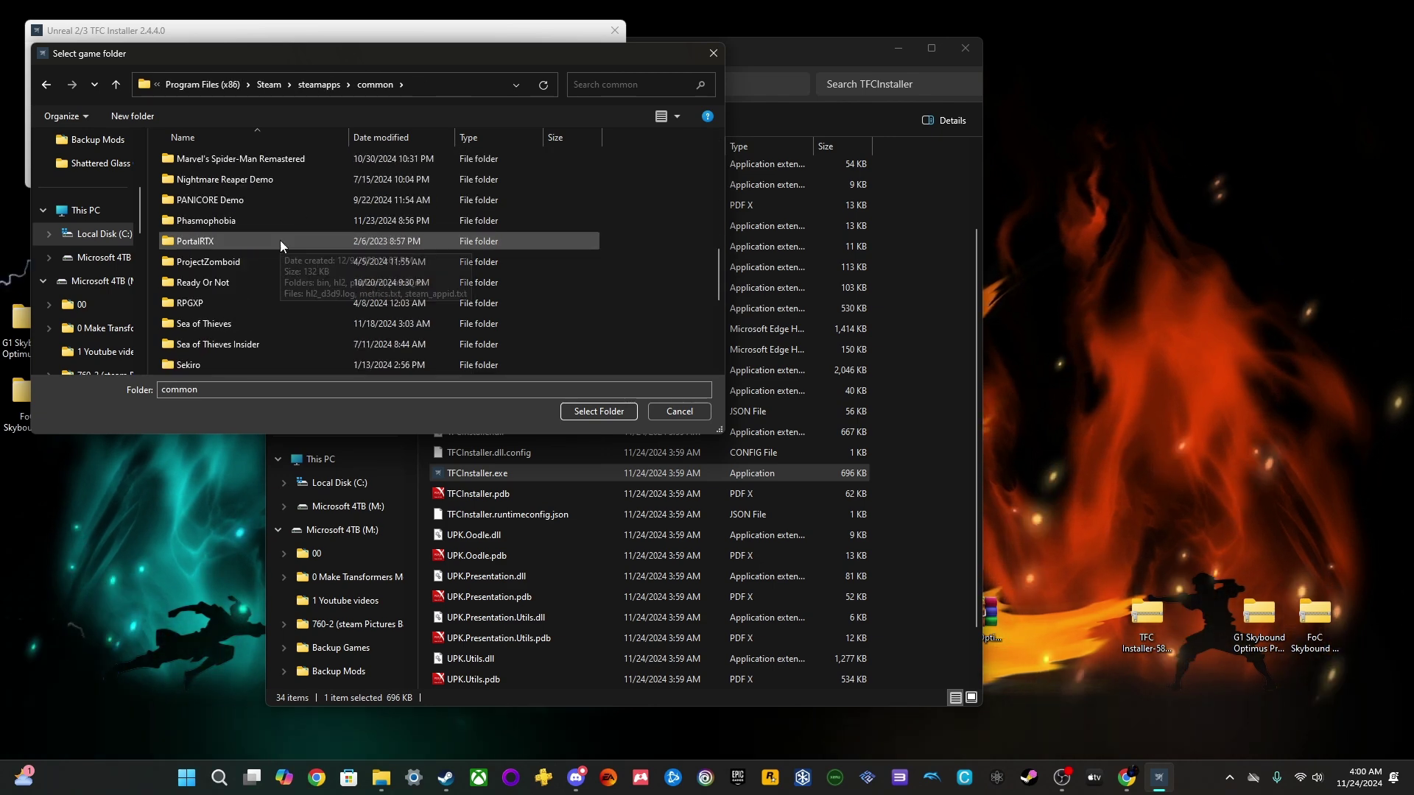
pyautogui.scroll(-5, 286, 289)
pyautogui.doubleClick(302, 346)
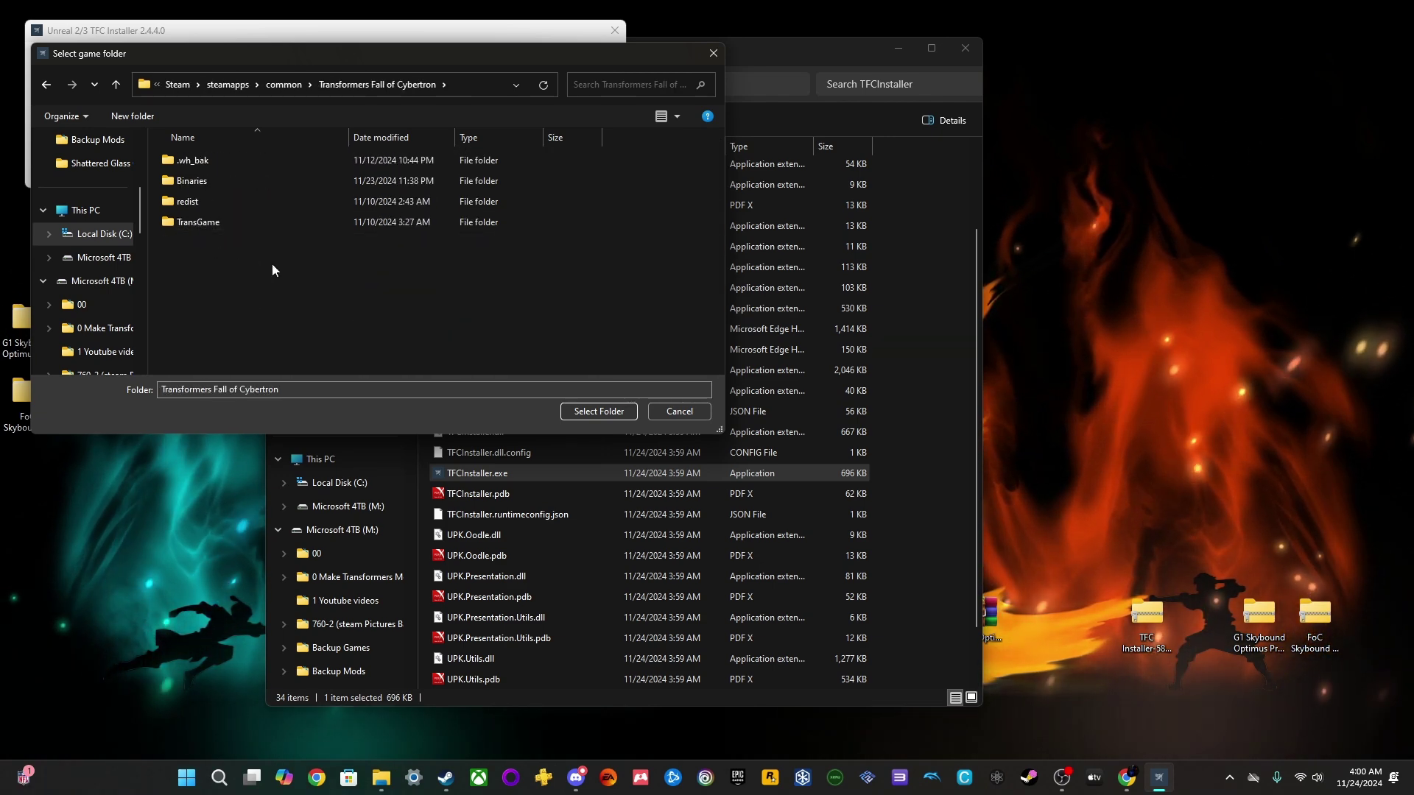
pyautogui.click(598, 411)
# Switch to Steam, browse the local files of Transformers: Fall of Cybertron to check the install path, and close the file window
pyautogui.click(445, 778)
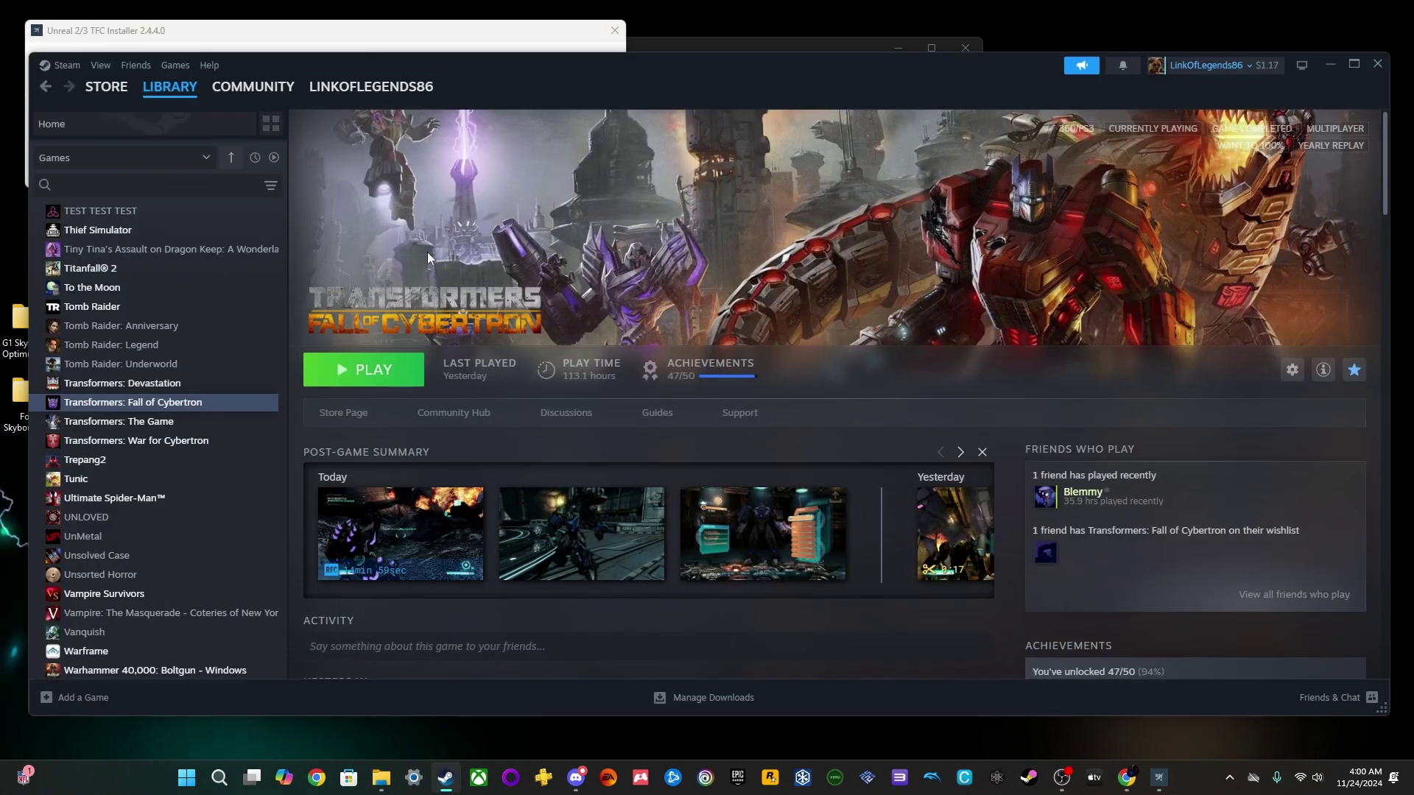
pyautogui.rightClick(230, 403)
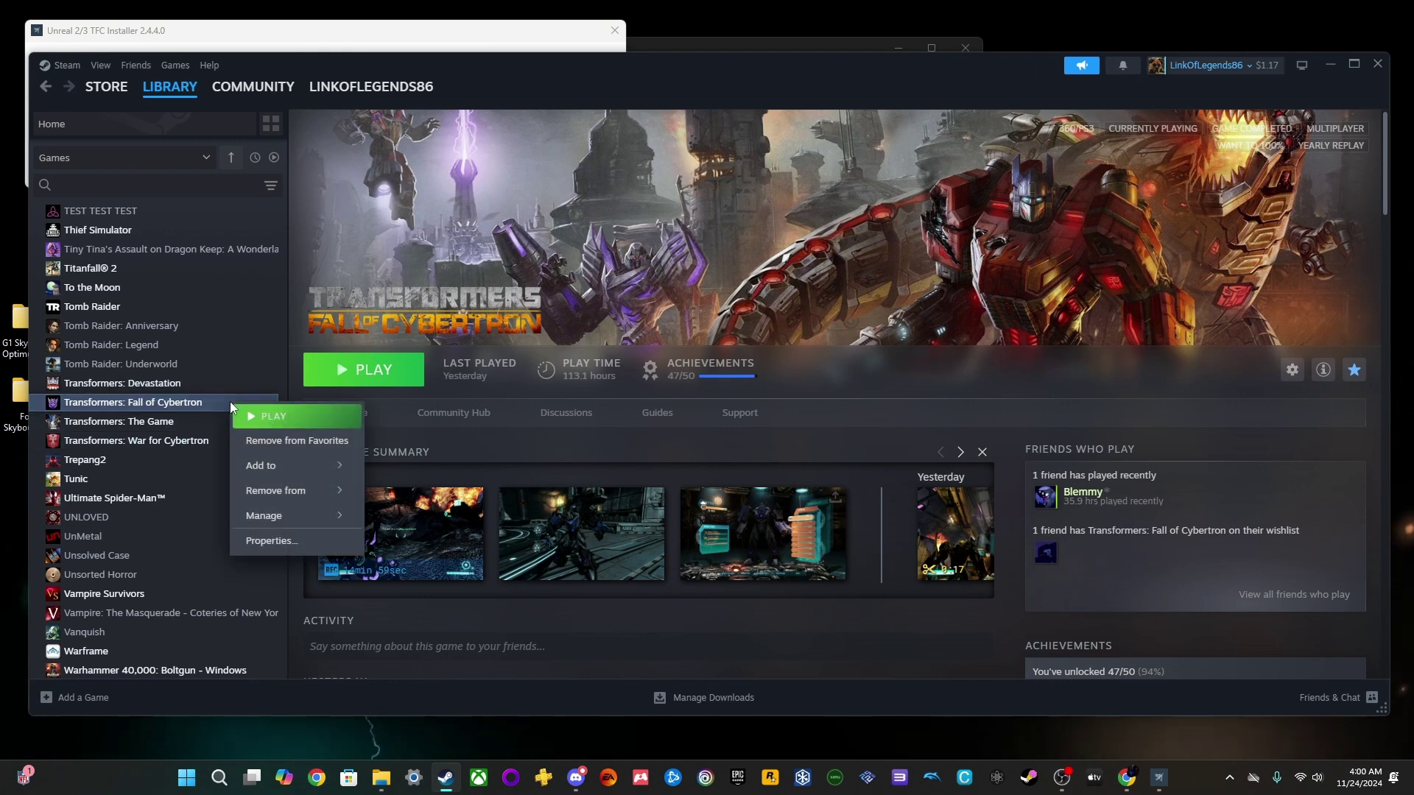
pyautogui.moveTo(288, 516)
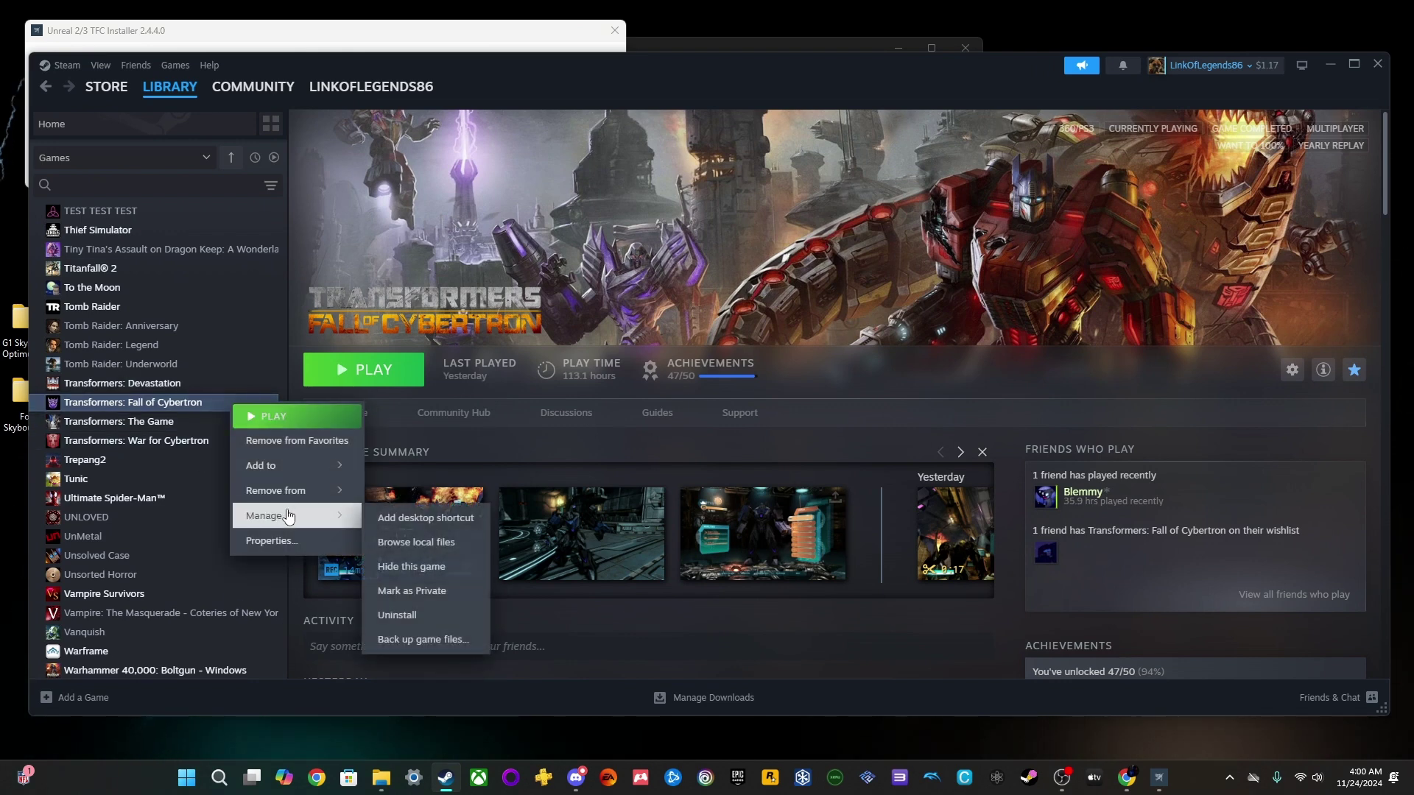
pyautogui.click(423, 542)
pyautogui.click(771, 103)
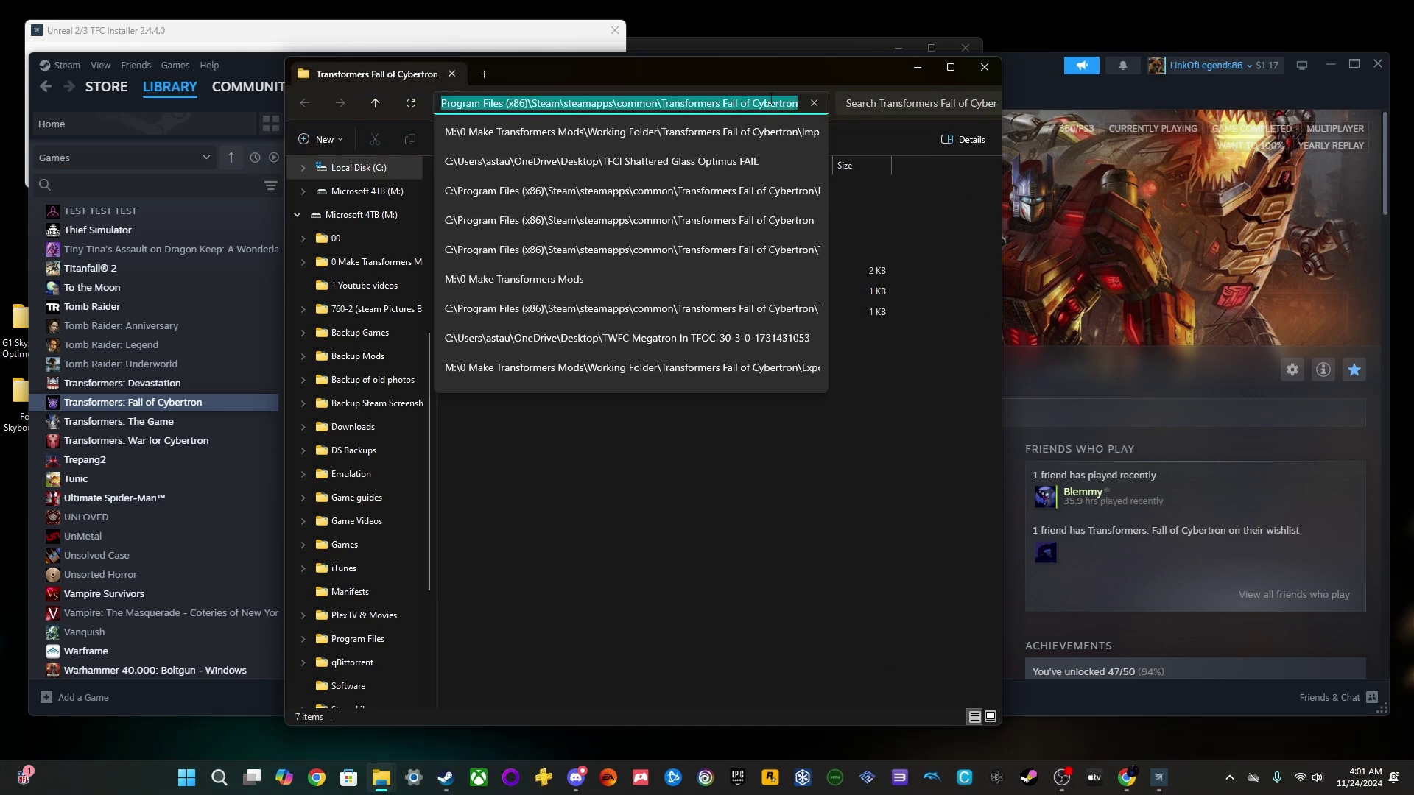
pyautogui.press('Escape')
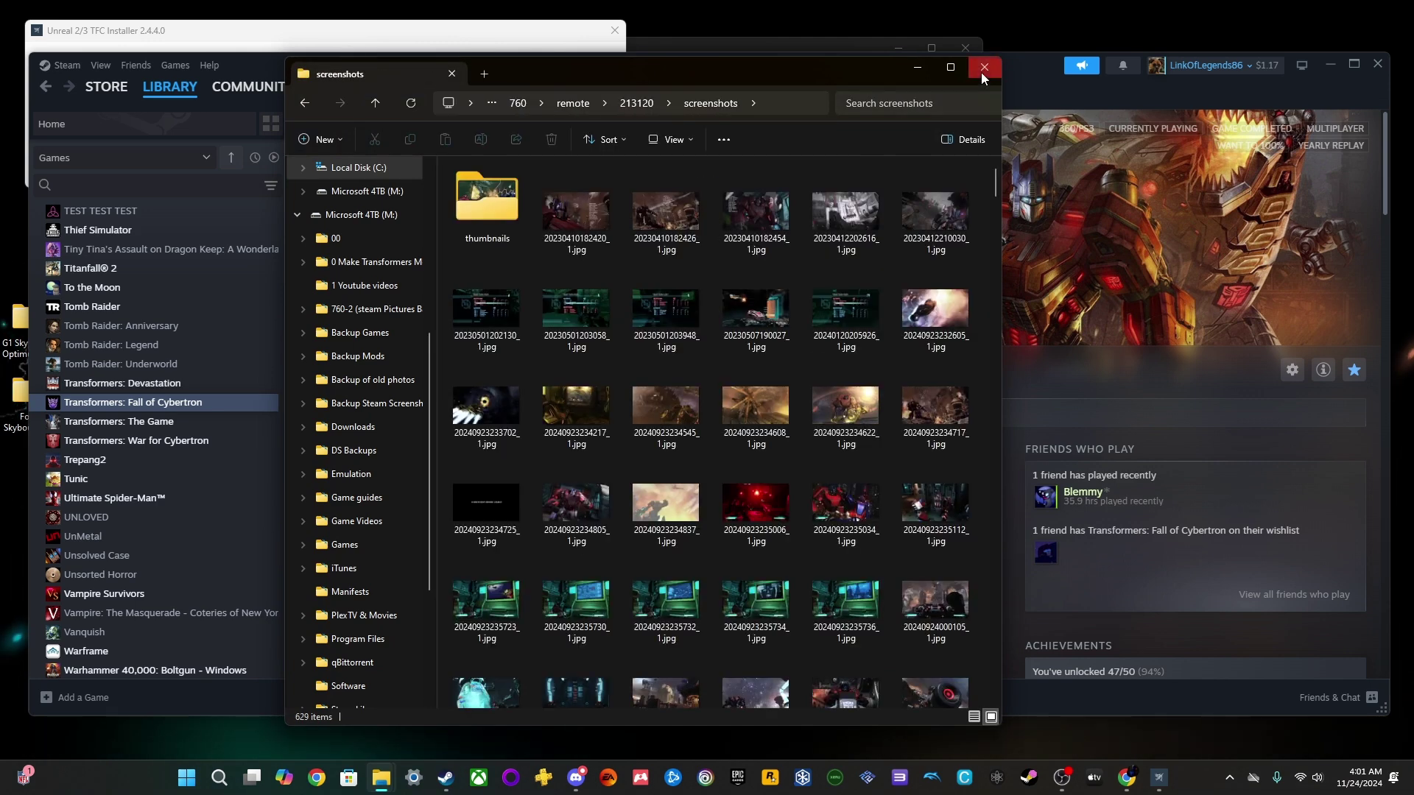
pyautogui.click(984, 67)
# Return to the TFC Installer and select the Transformers Fall of Cybertron game folder again
pyautogui.click(361, 44)
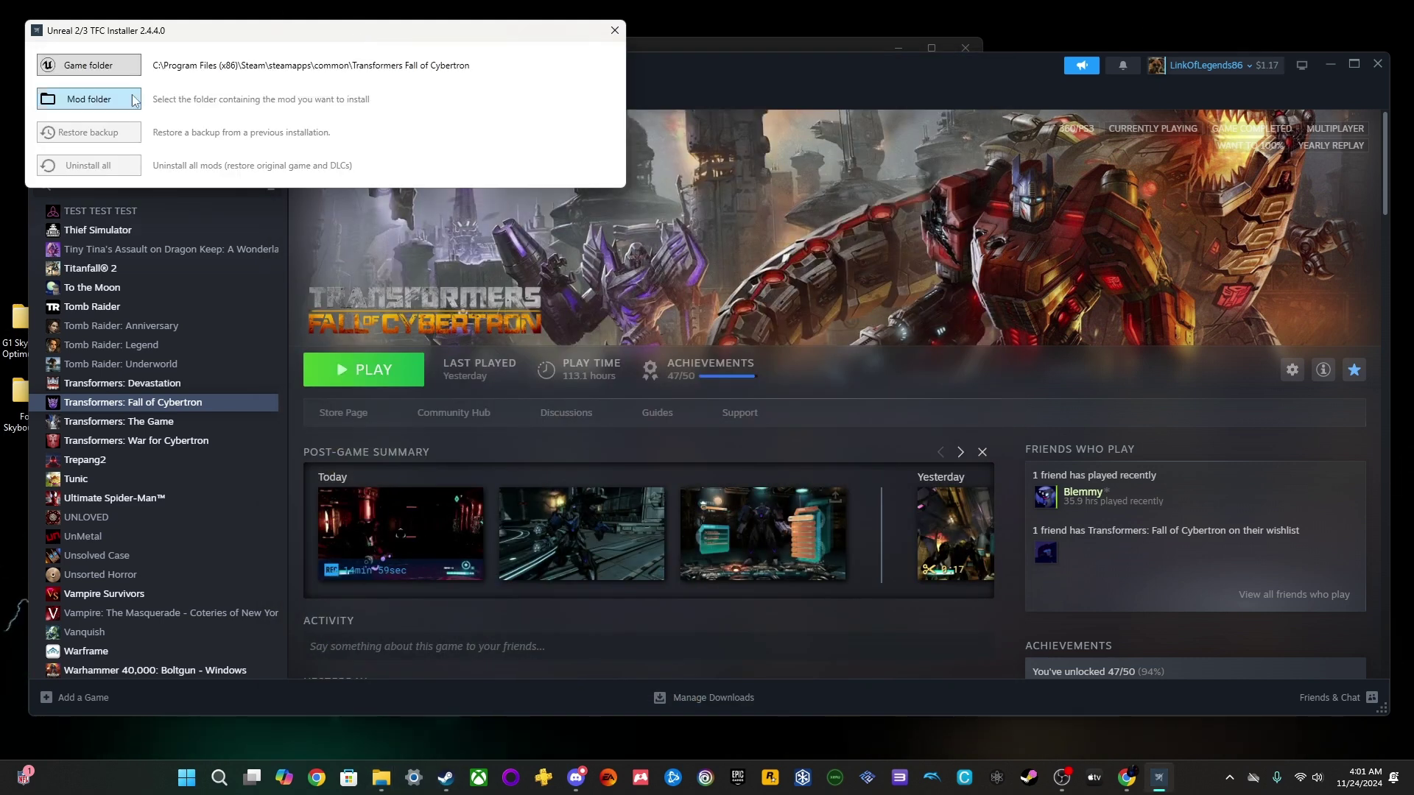
pyautogui.click(117, 67)
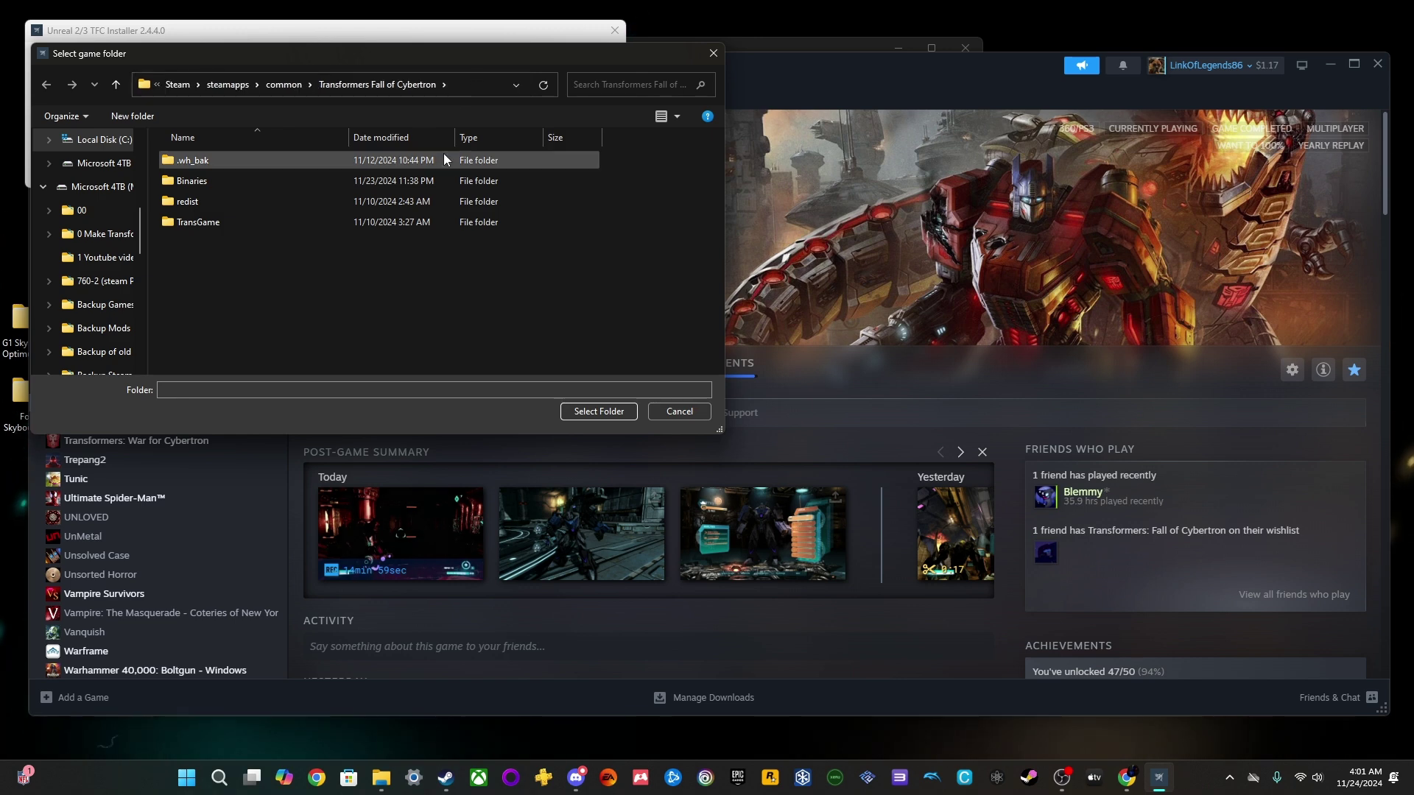
pyautogui.click(600, 413)
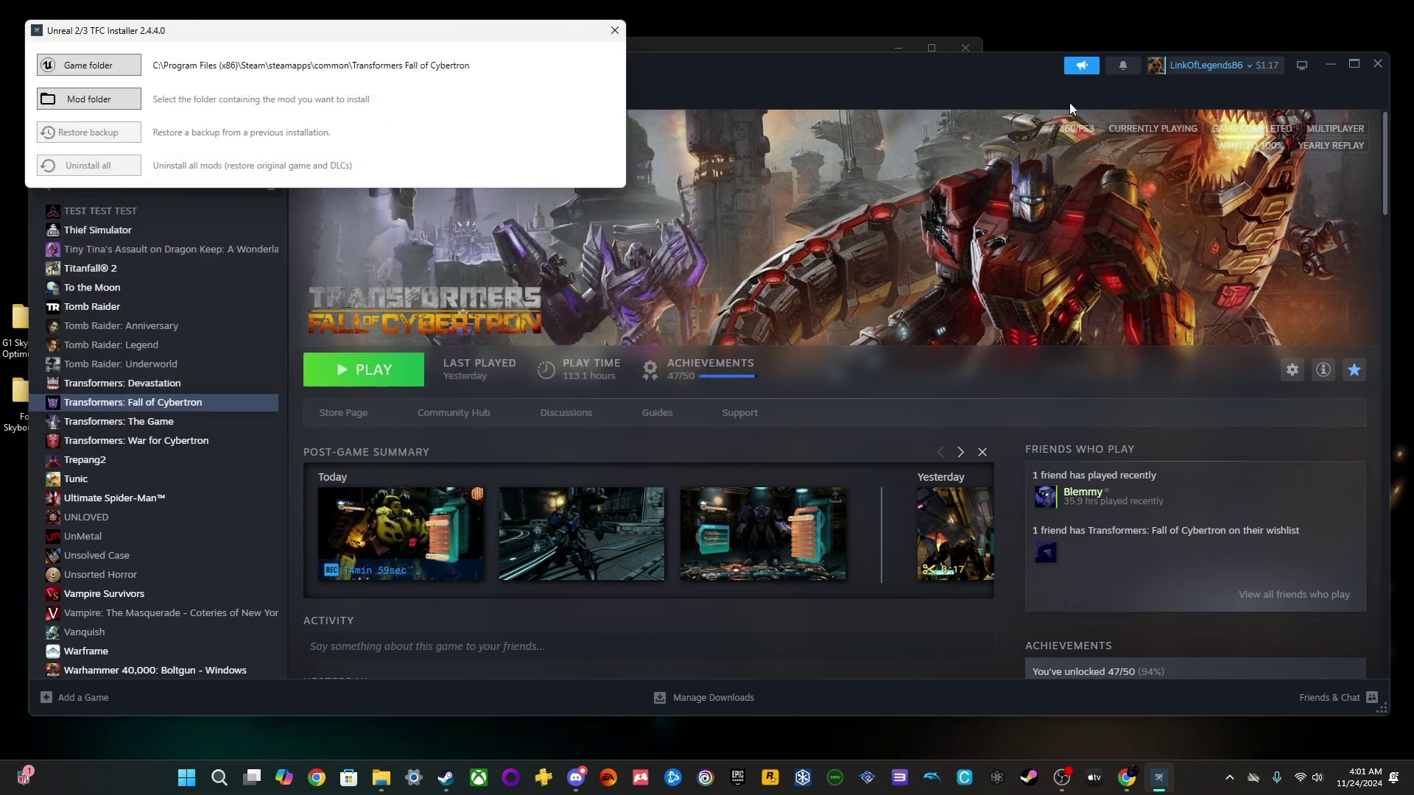
# Minimize the Steam and TFCInstaller folder windows and move the installer window clear of the desktop mod folders
pyautogui.click(1326, 66)
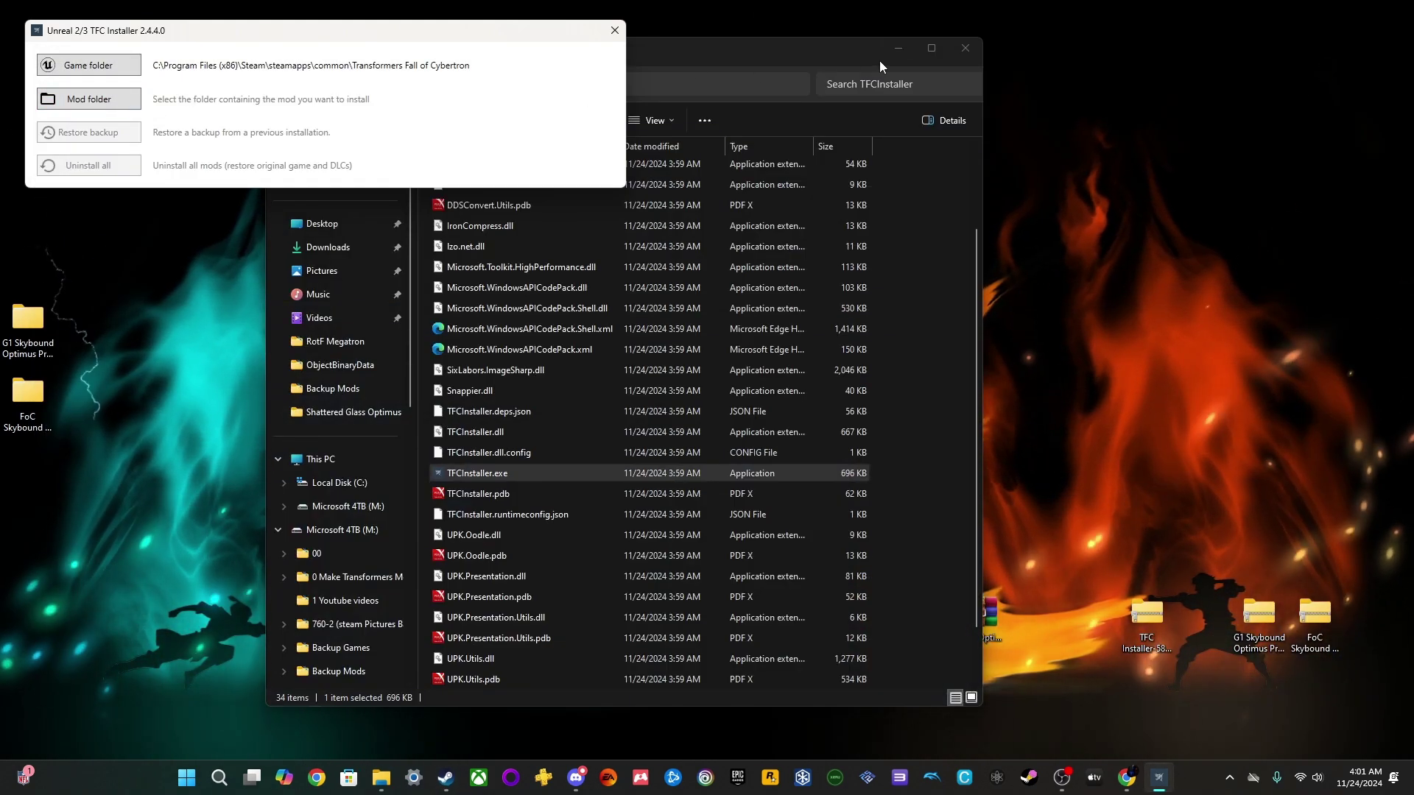
pyautogui.click(898, 48)
pyautogui.moveTo(437, 34); pyautogui.dragTo(1118, 96)
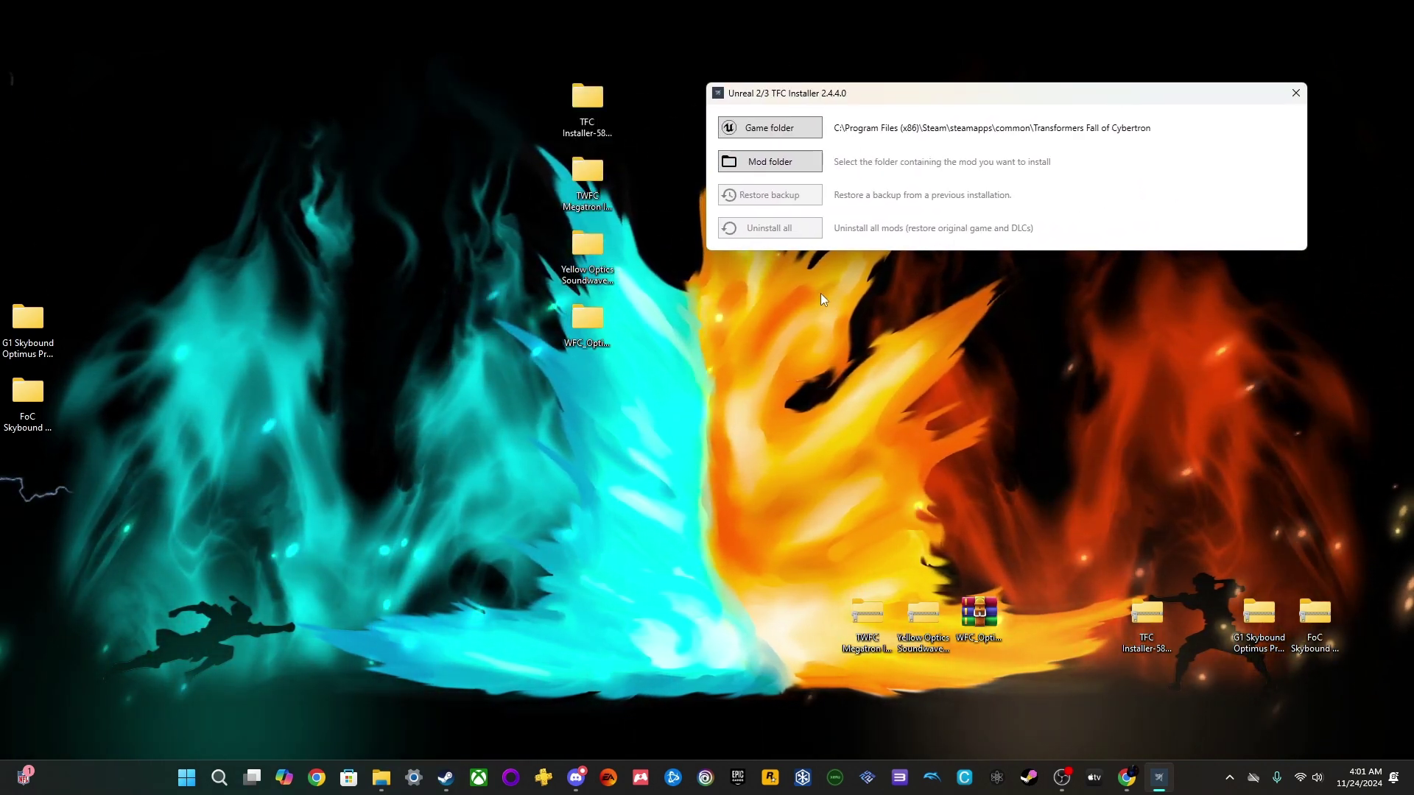
# Examine the contents of the extracted TWFC Megatron and Yellow Optics Soundwave mod folders, closing each one
pyautogui.doubleClick(595, 175)
pyautogui.doubleClick(555, 207)
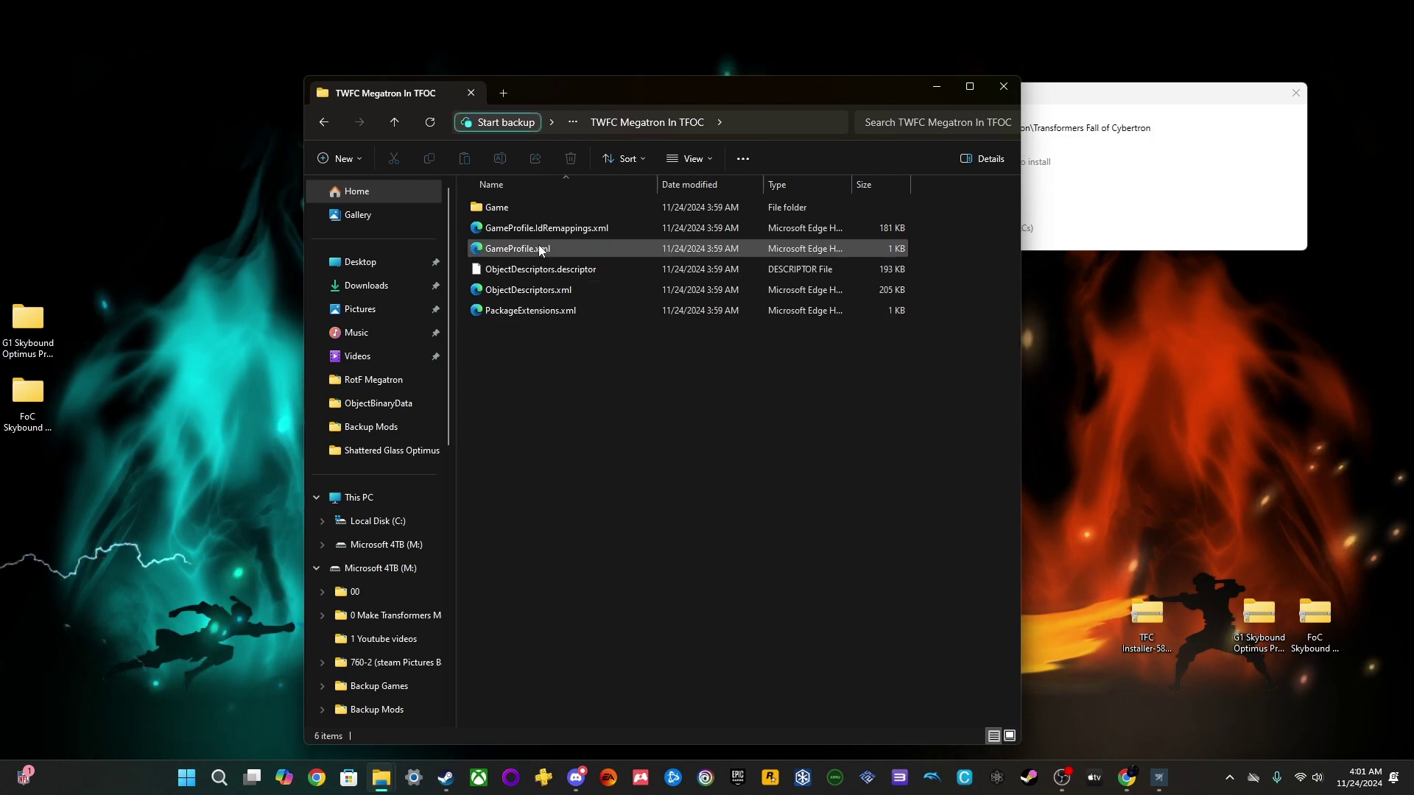
pyautogui.click(1000, 87)
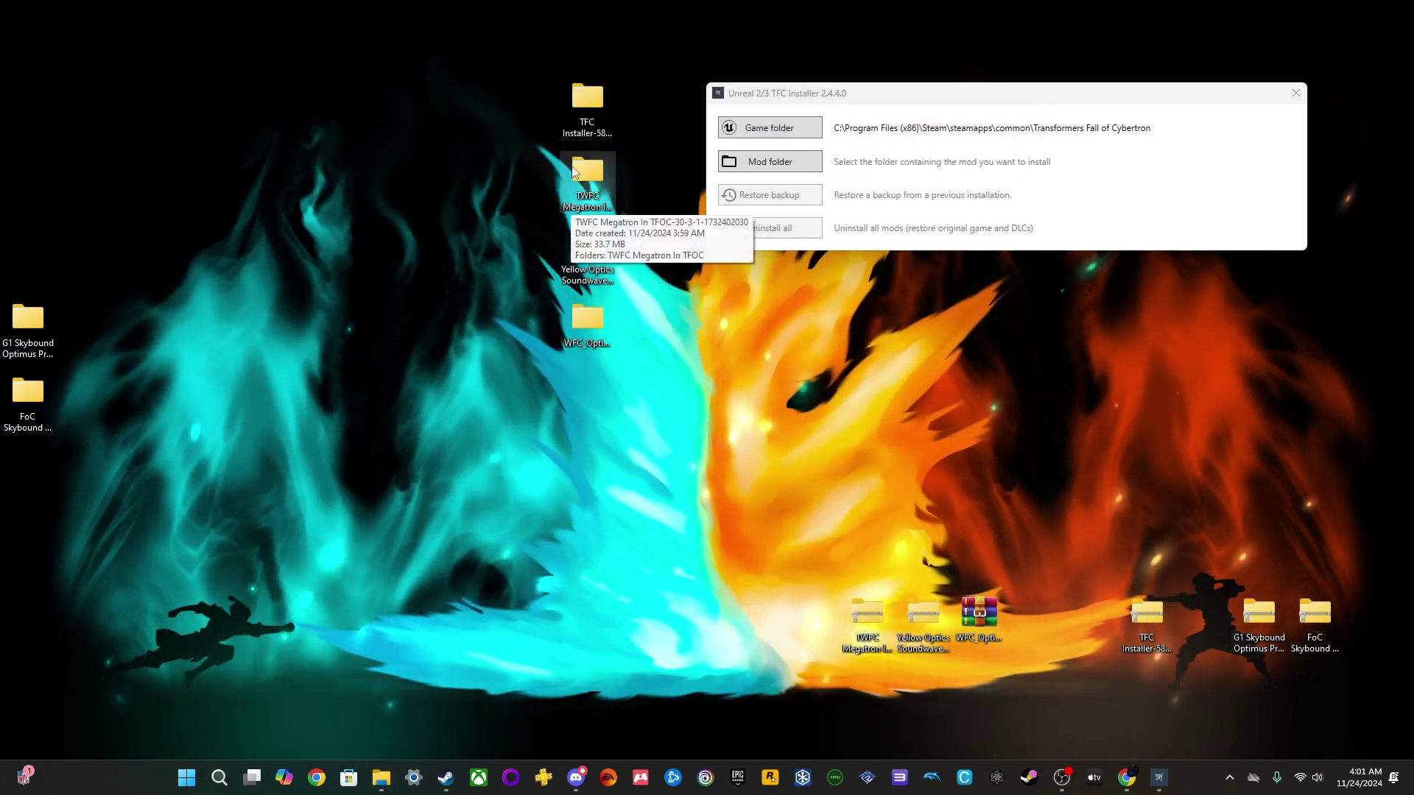
pyautogui.doubleClick(595, 241)
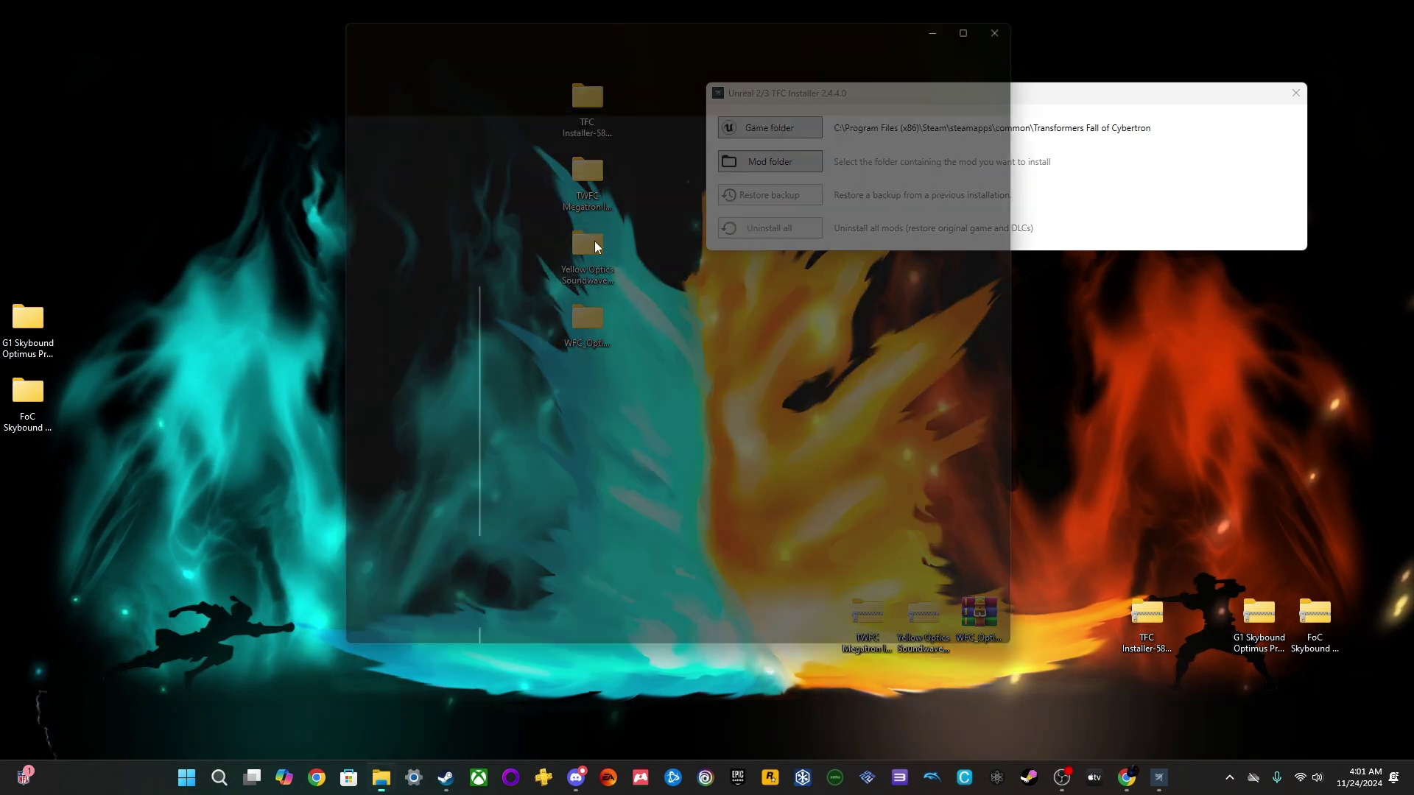
pyautogui.doubleClick(540, 134)
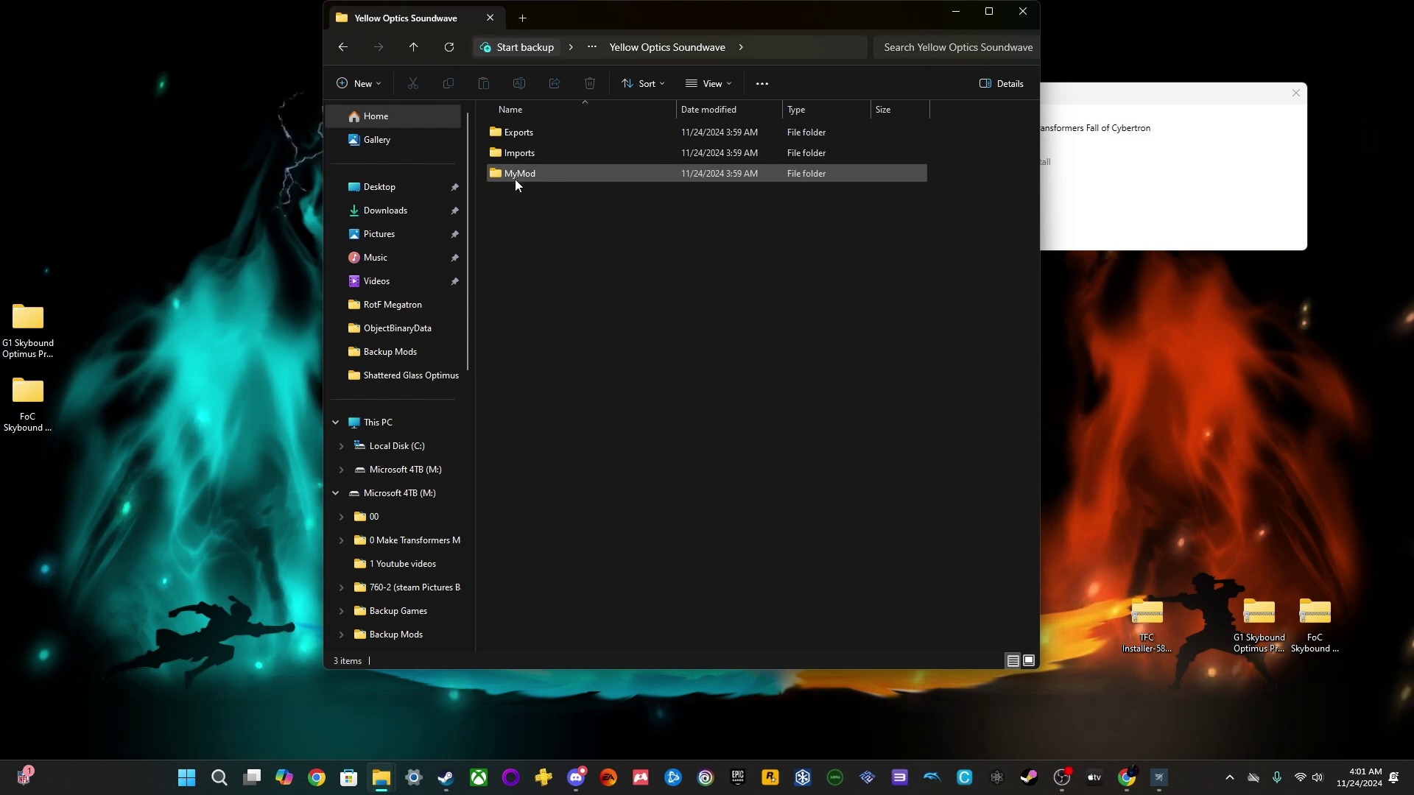
pyautogui.click(1023, 11)
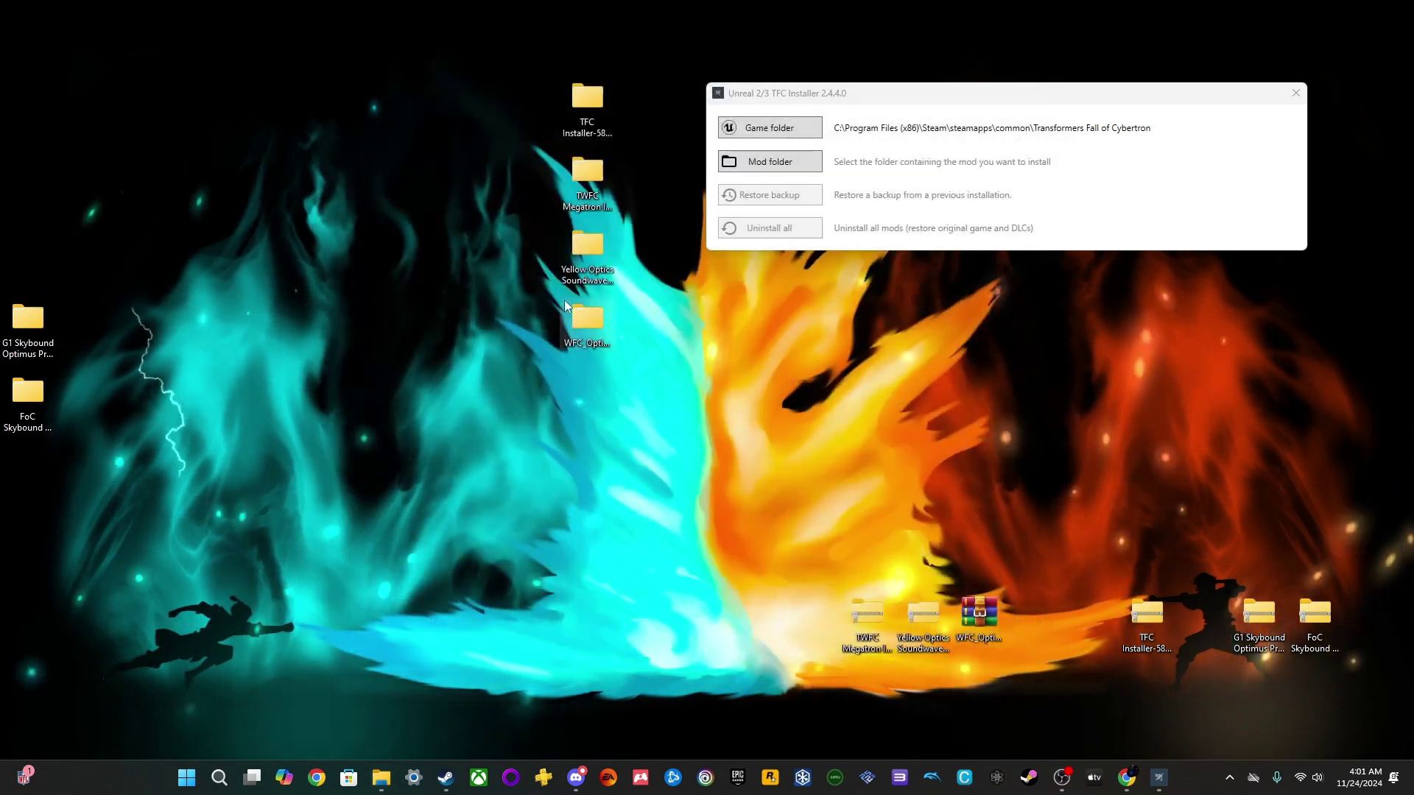
# Examine the nested folders of WFC_Optimus_In_FOC down to its Transformers Fall of Cybertron folder and close the window
pyautogui.doubleClick(586, 312)
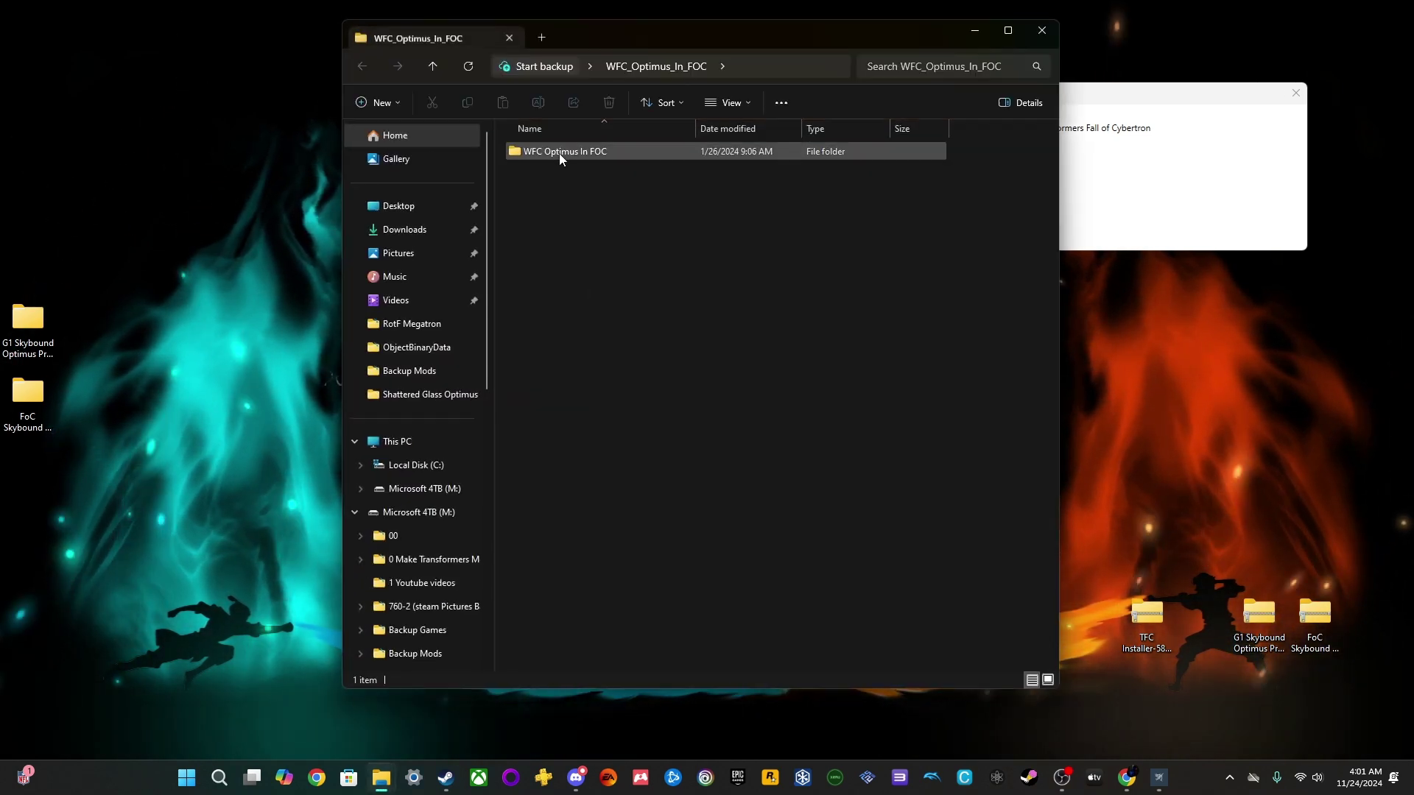
pyautogui.doubleClick(559, 153)
pyautogui.doubleClick(558, 153)
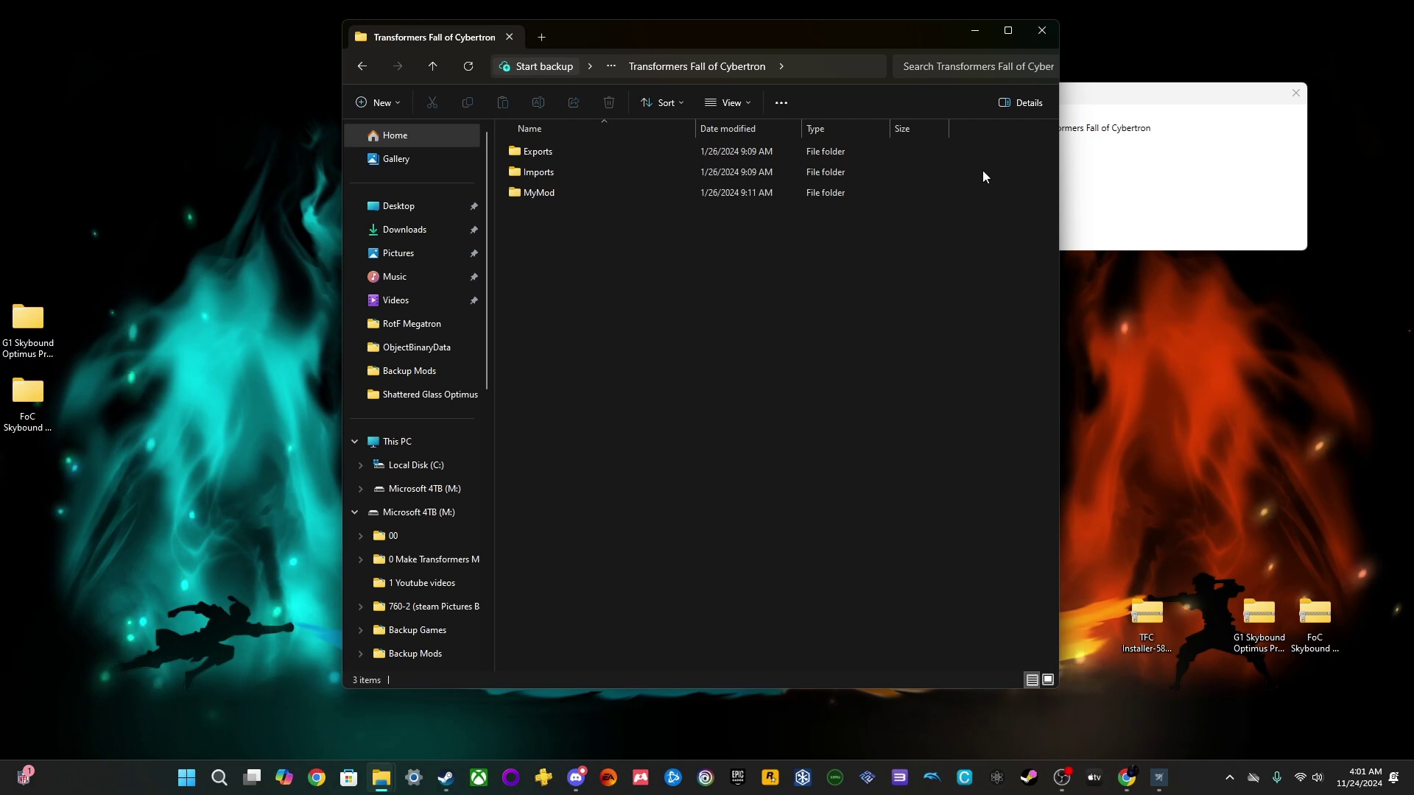
pyautogui.click(1042, 31)
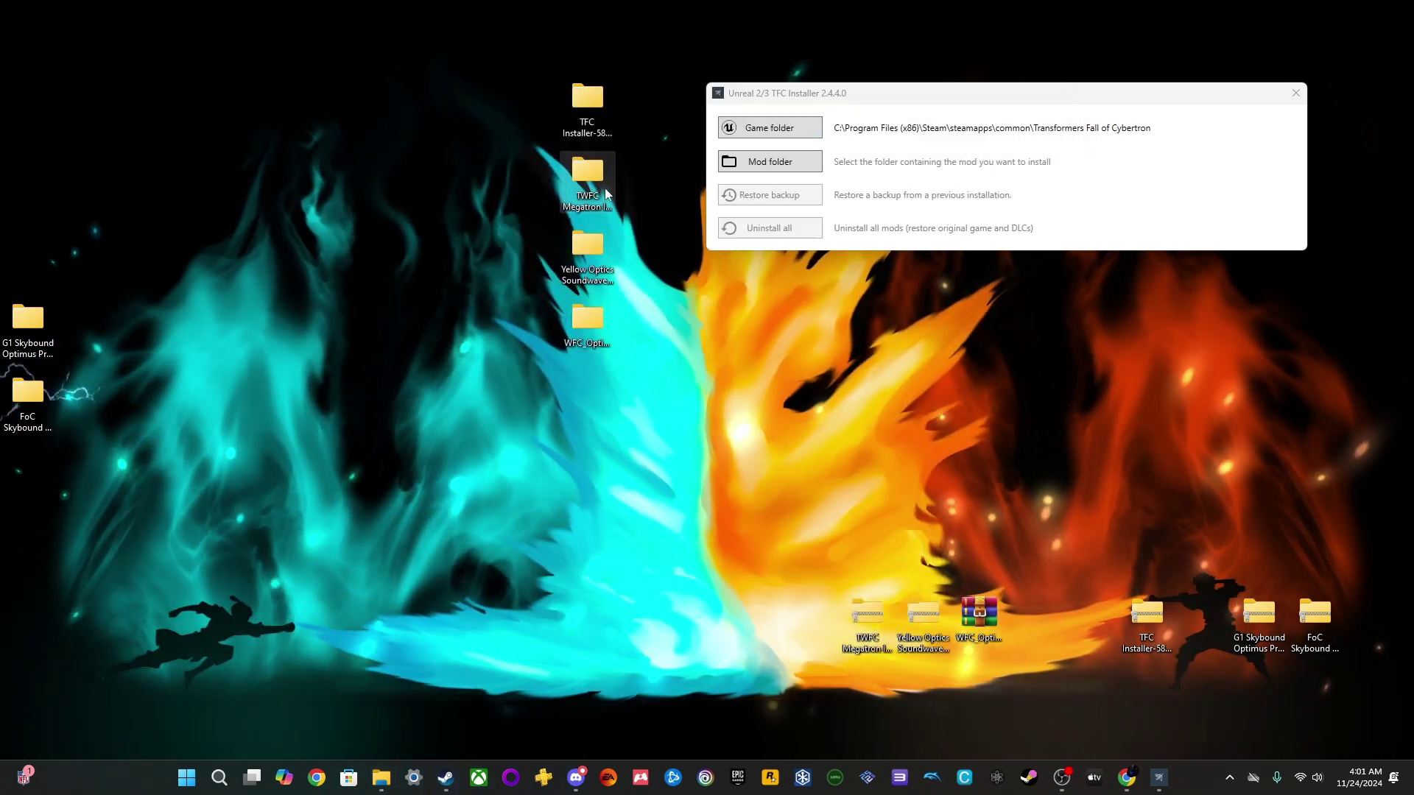
# Reopen the TWFC Megatron mod folder, check the files in its inner TWFC Megatron In TFOC folder, and close it
pyautogui.doubleClick(604, 185)
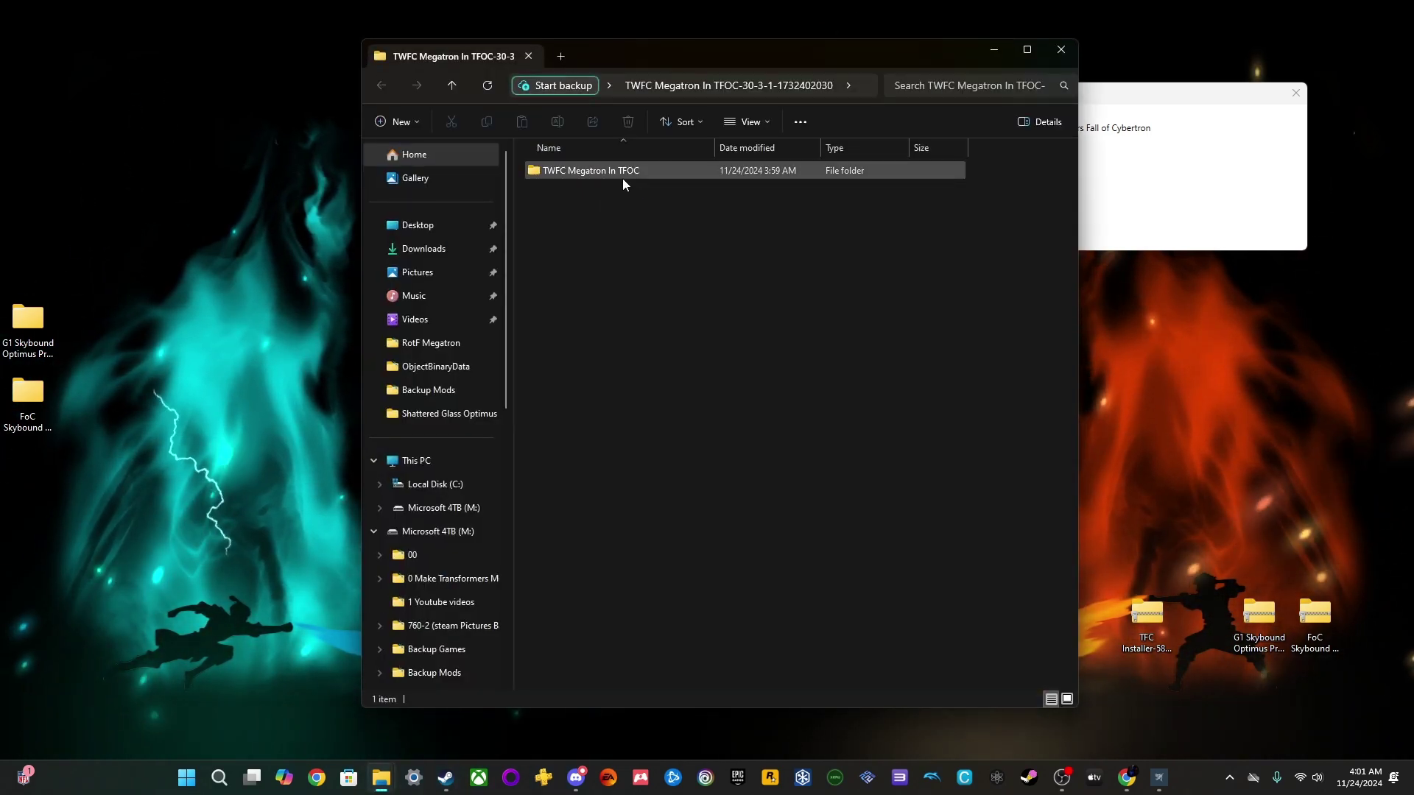
pyautogui.click(622, 178)
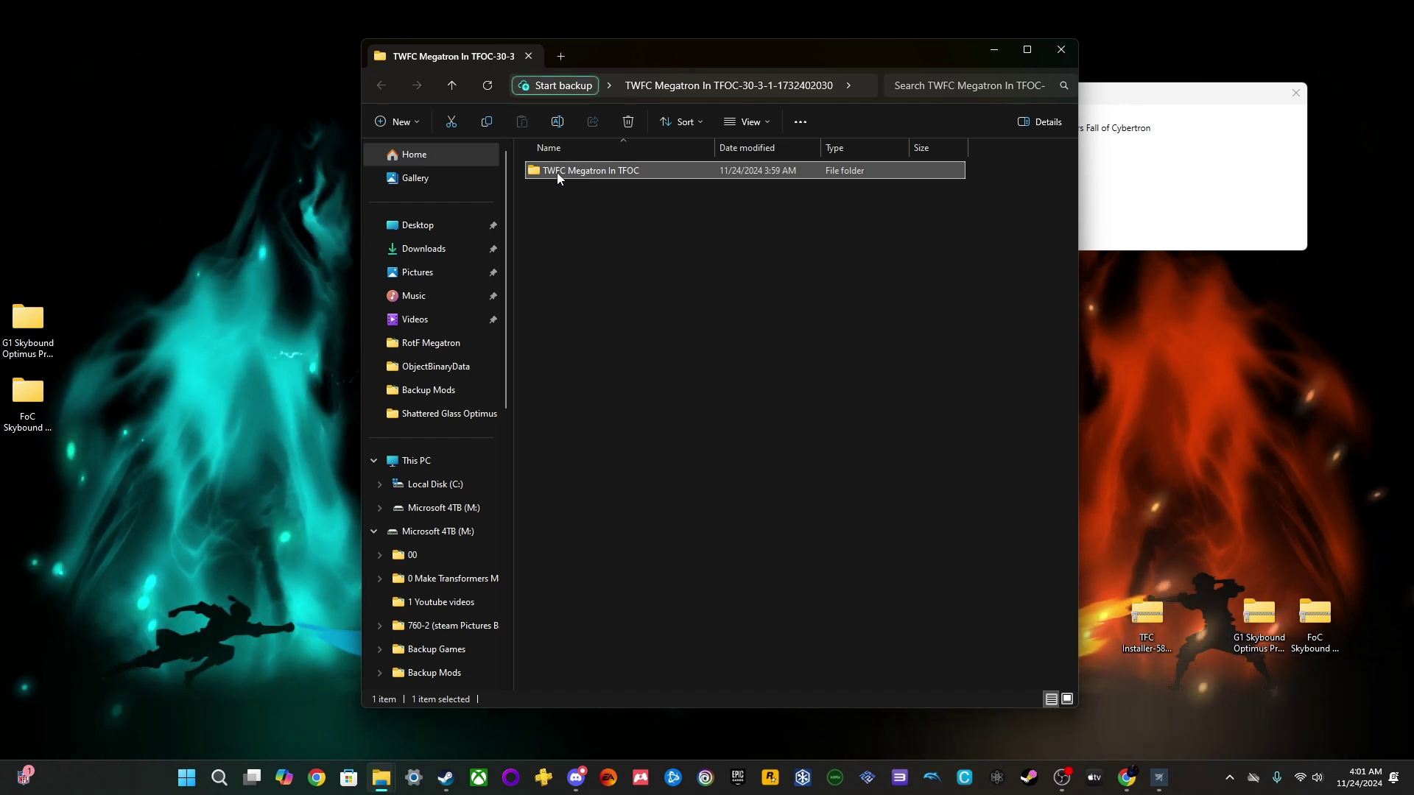
pyautogui.doubleClick(600, 180)
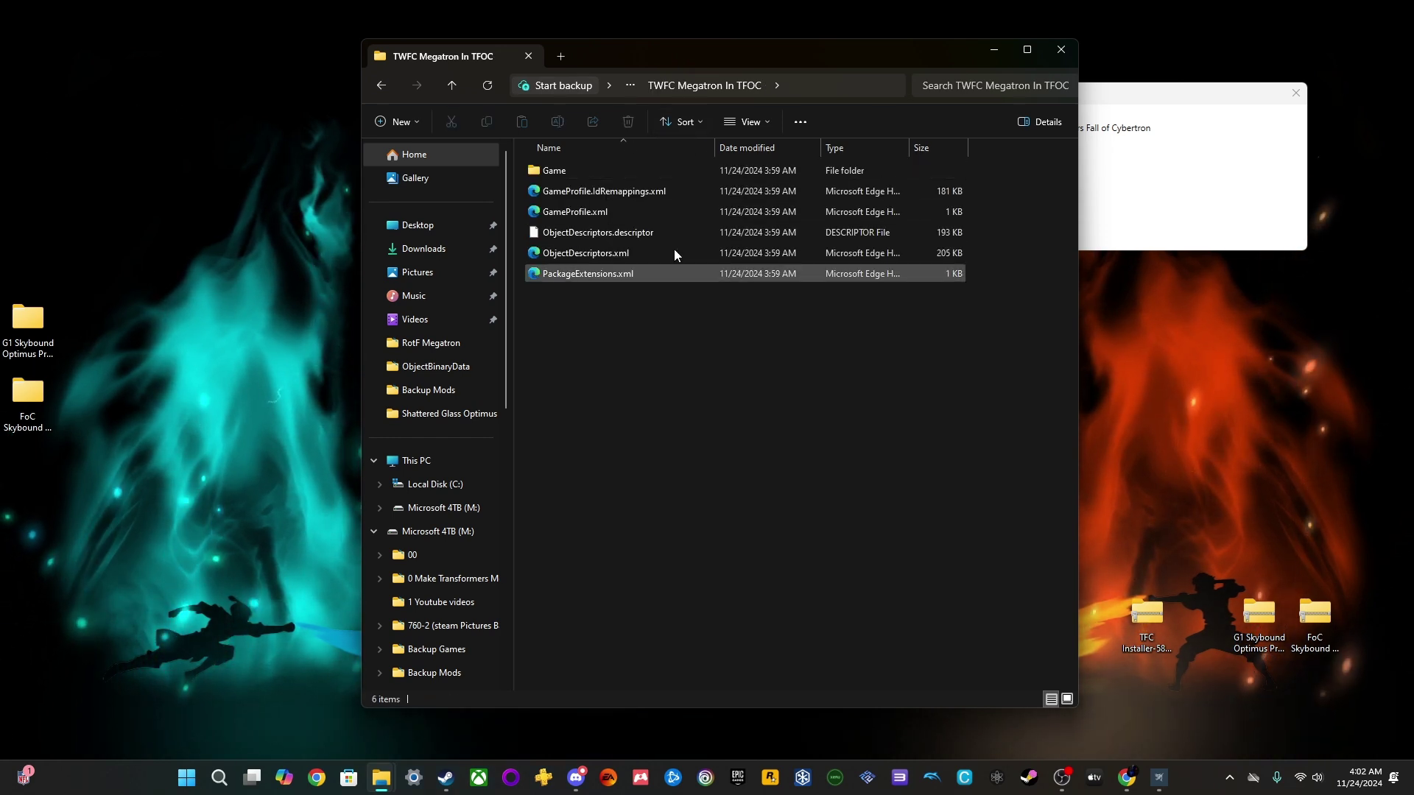
pyautogui.click(1059, 49)
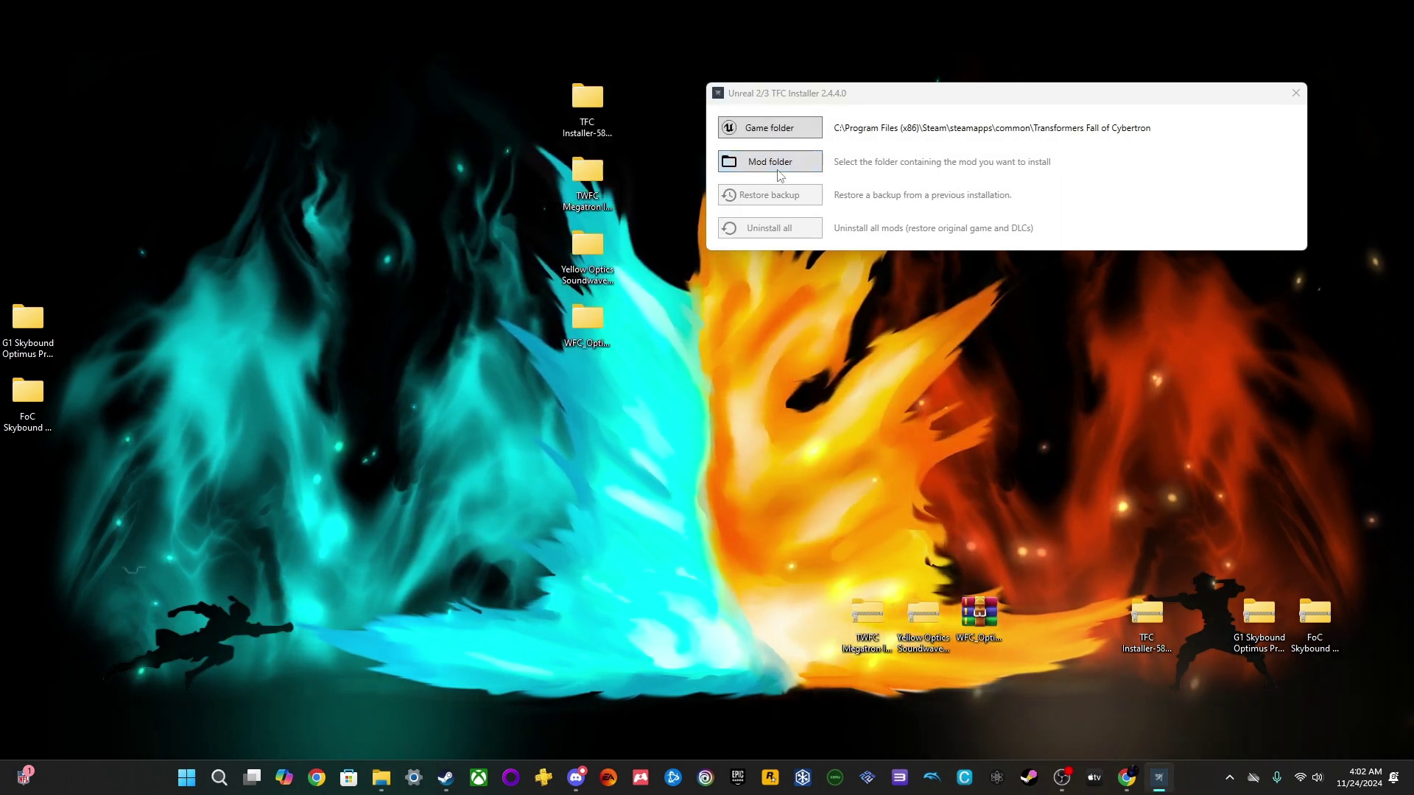
# Start choosing a mod folder in the installer, browse to the Desktop and move the chooser clear of the folder path
pyautogui.click(779, 161)
pyautogui.moveTo(947, 116); pyautogui.dragTo(647, 117)
pyautogui.scroll(2, 475, 274)
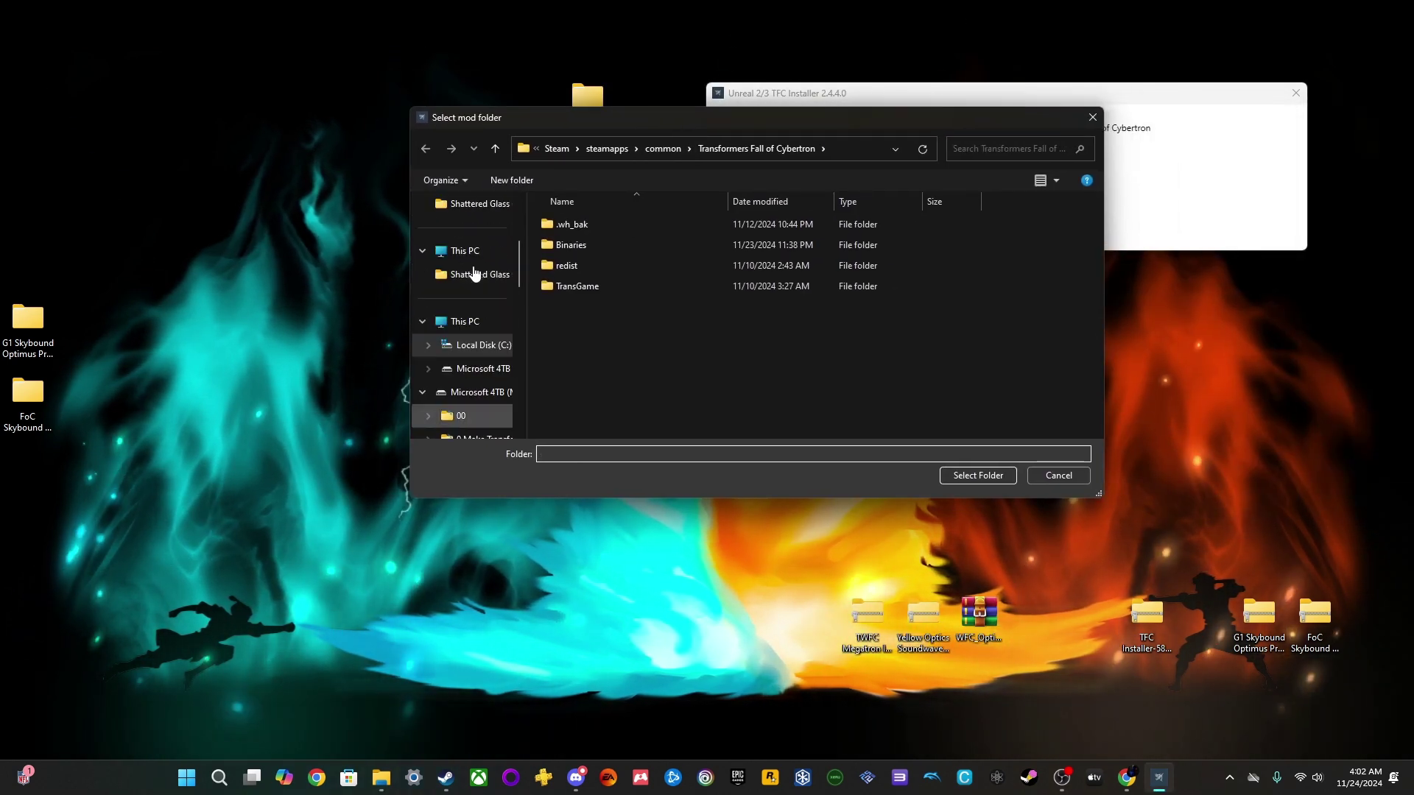
pyautogui.scroll(3, 480, 344)
pyautogui.click(466, 227)
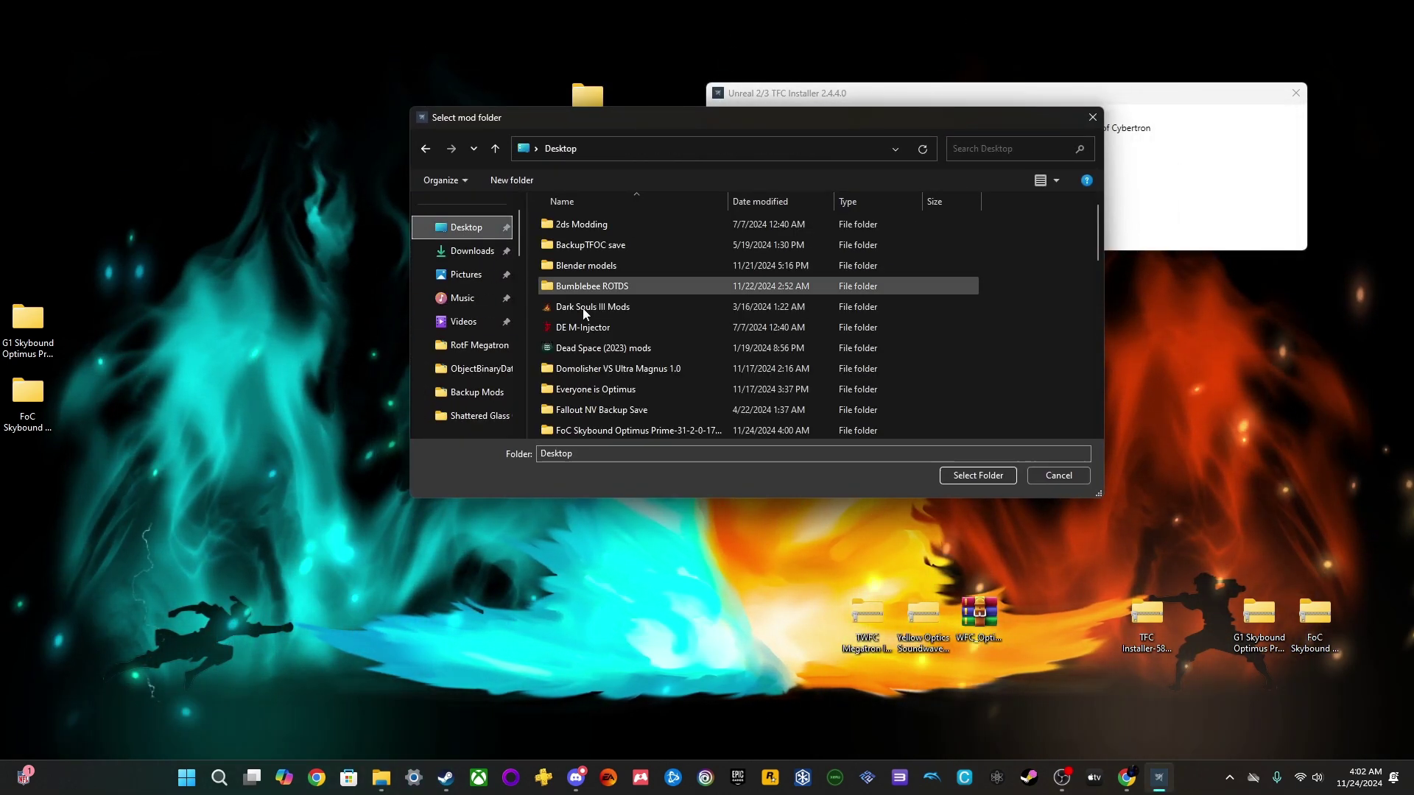
pyautogui.moveTo(639, 124); pyautogui.dragTo(731, 200)
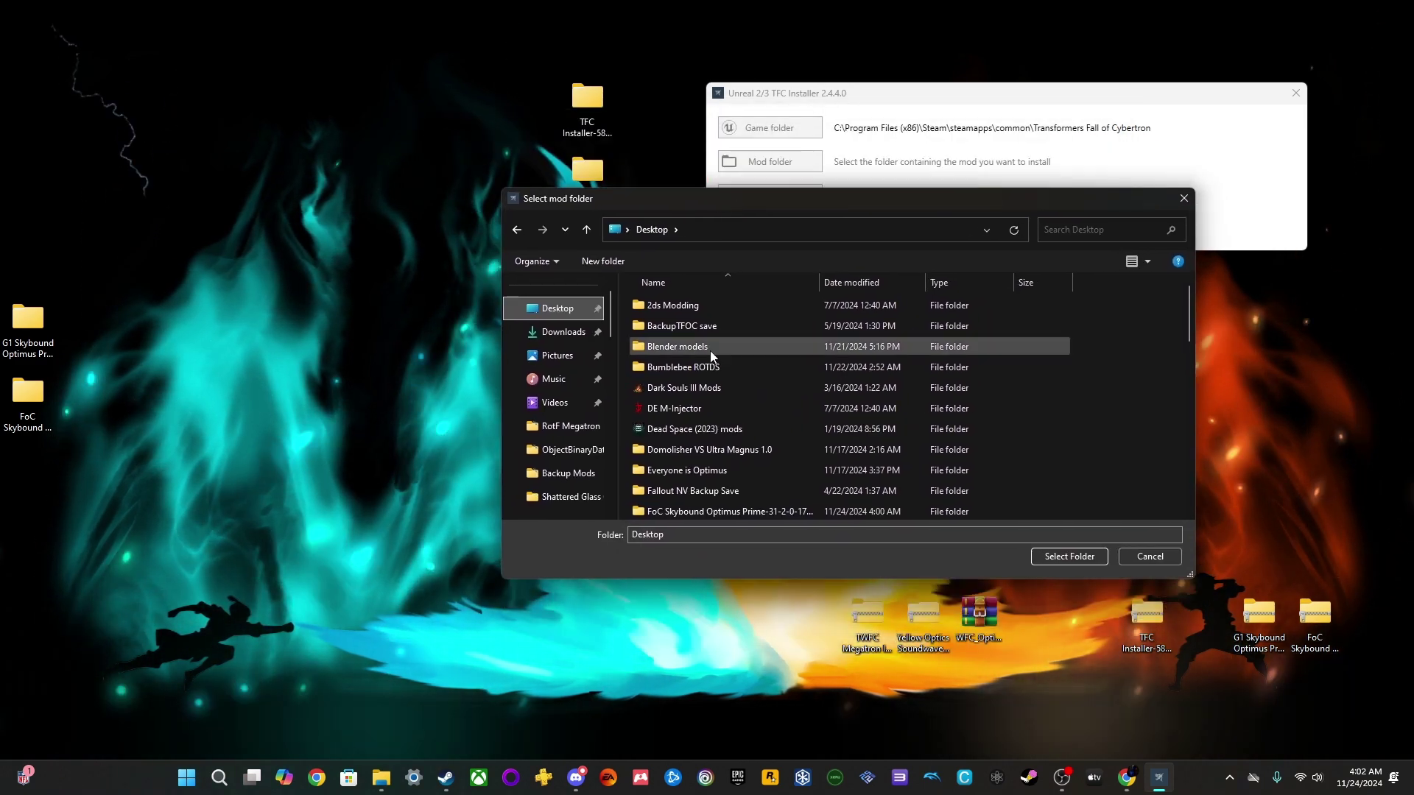
# Select the MyMod folder inside WFC_Optimus_In_FOC's Transformers Fall of Cybertron folder and update the game with this mod
pyautogui.scroll(-7, 726, 391)
pyautogui.scroll(-5, 726, 391)
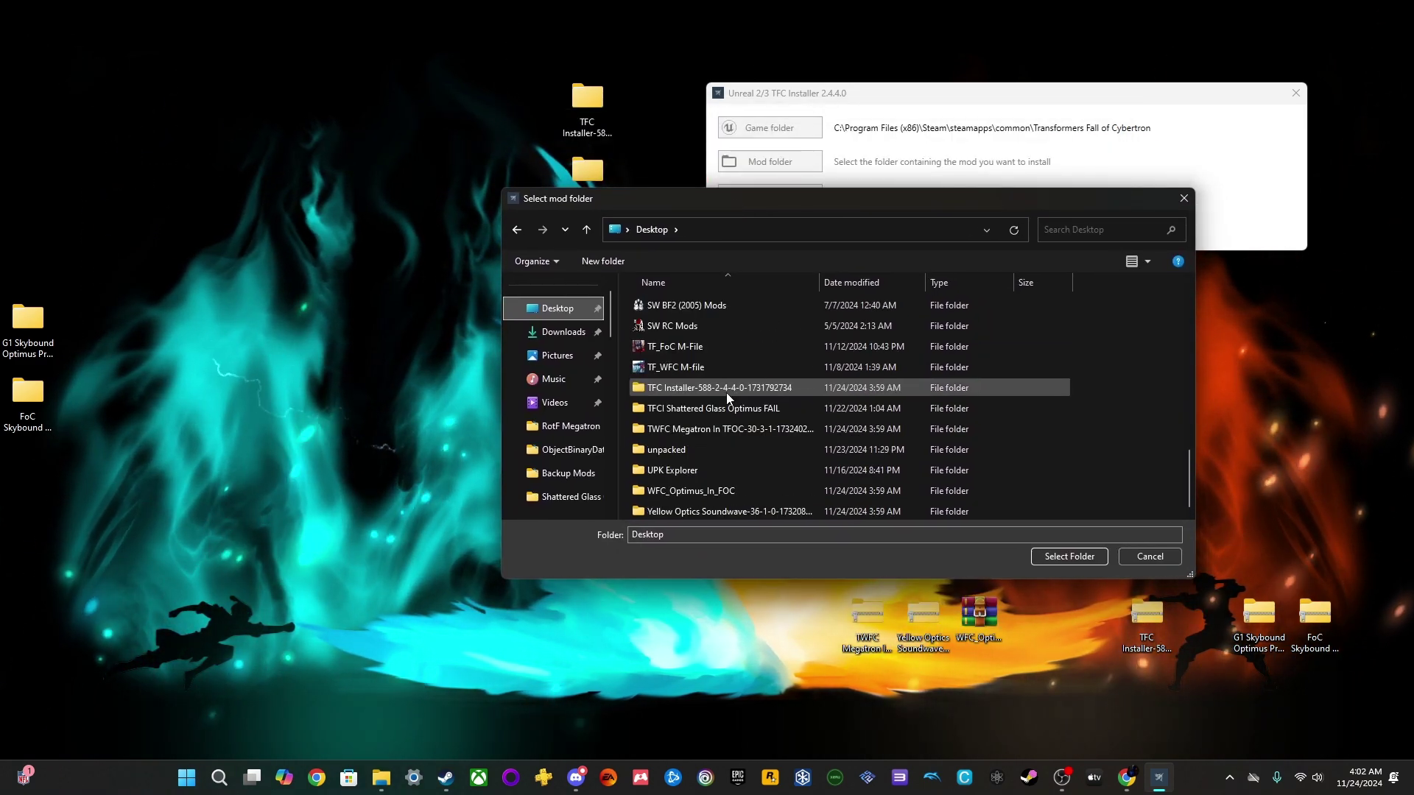
pyautogui.doubleClick(770, 491)
pyautogui.doubleClick(739, 305)
pyautogui.doubleClick(739, 305)
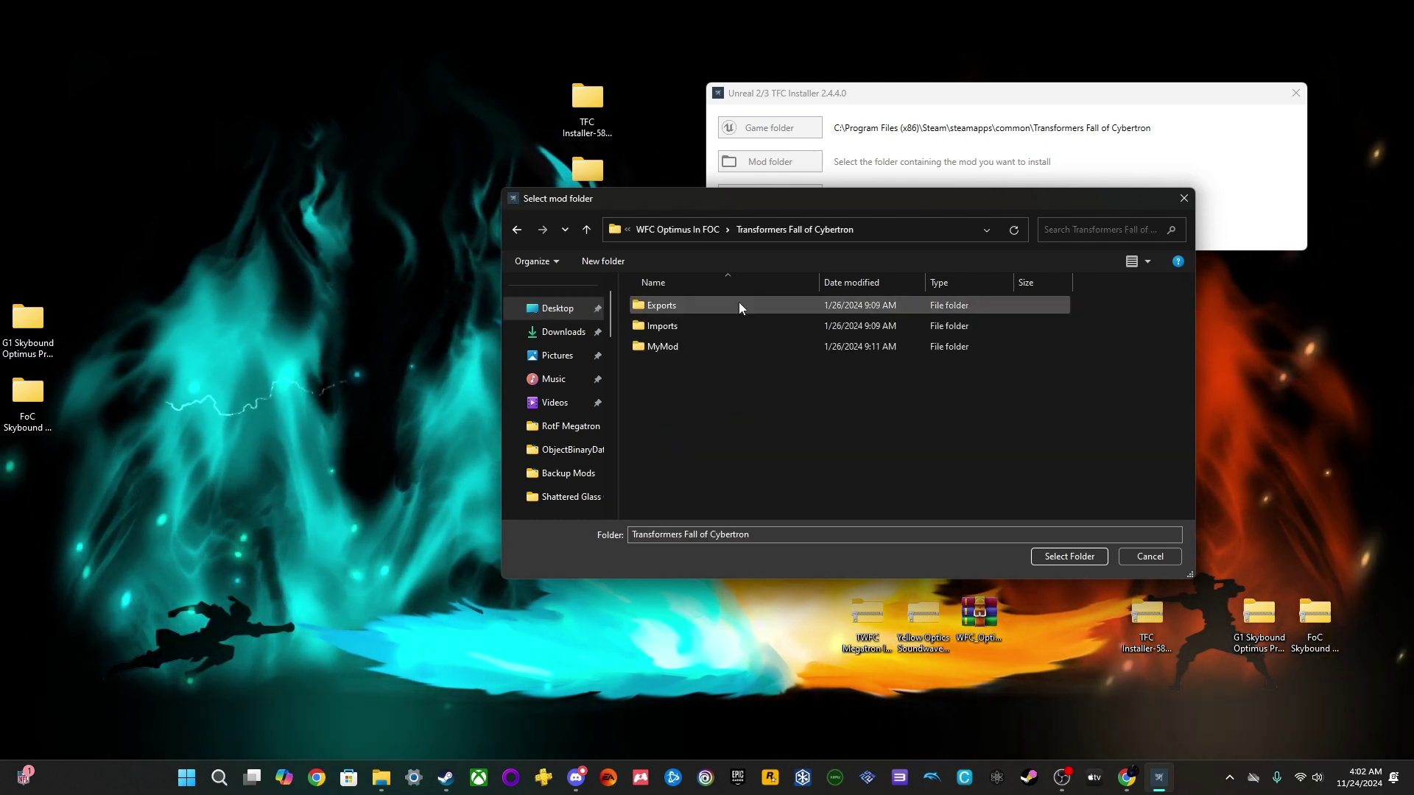
pyautogui.click(721, 346)
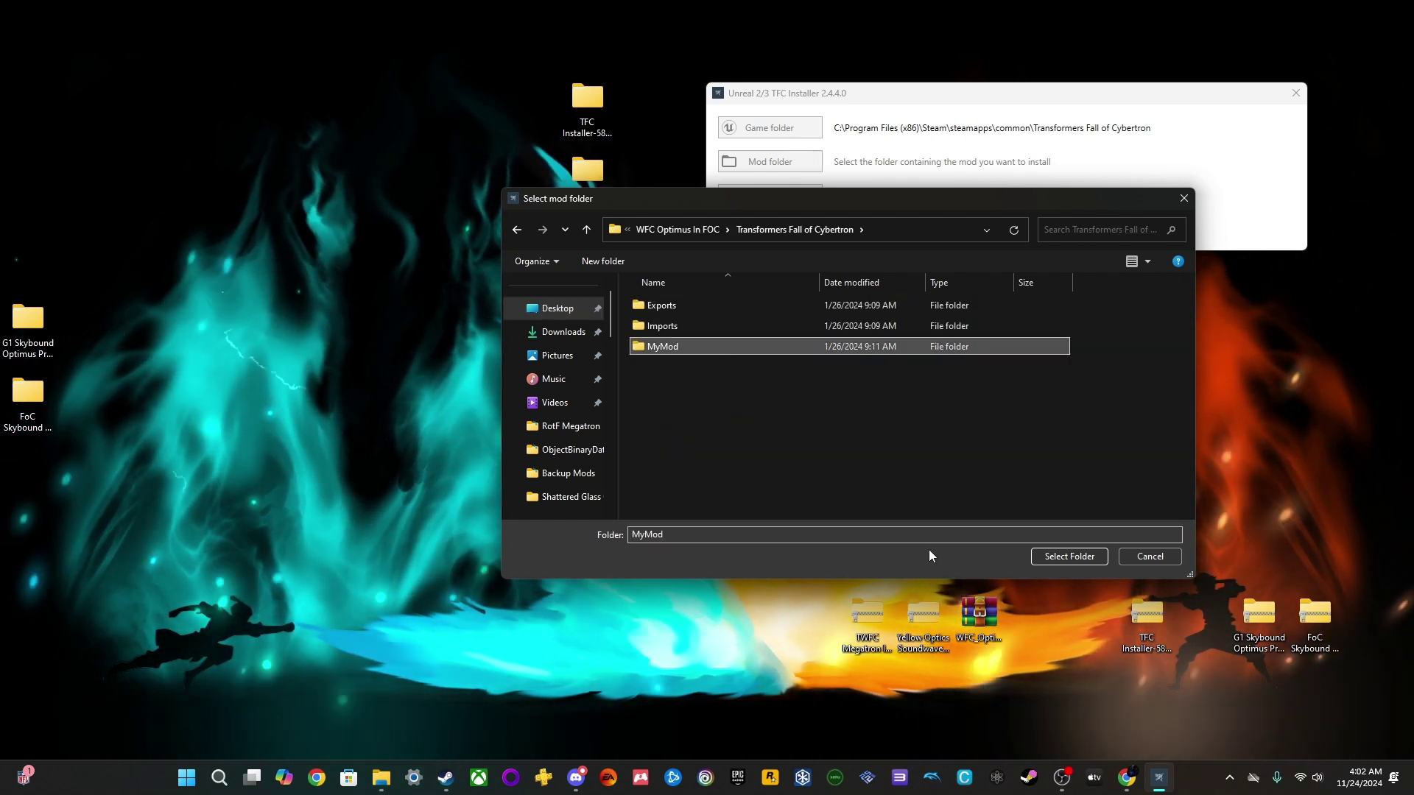
pyautogui.click(1089, 556)
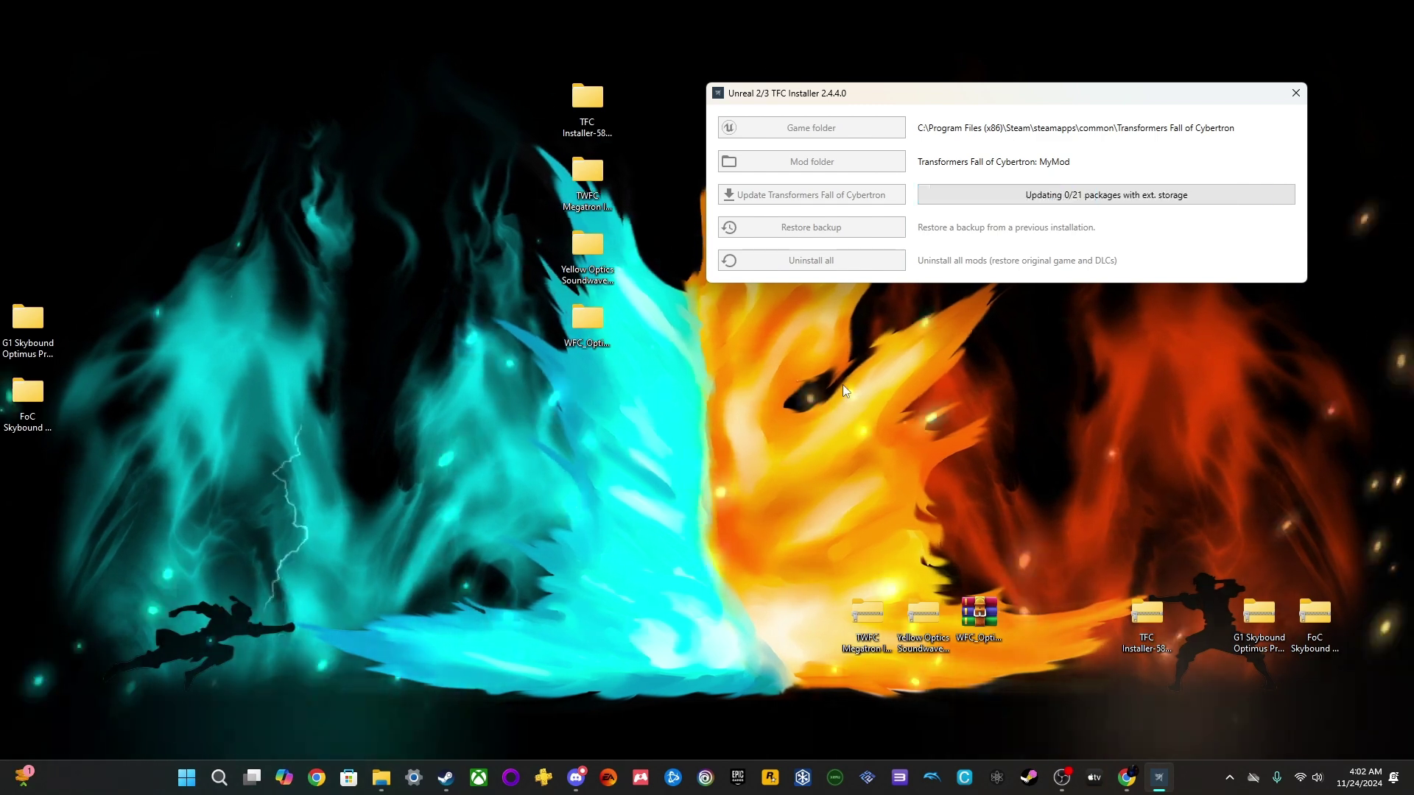
# Launch Transformers: Fall of Cybertron from Steam, load campaign chapter II and examine the modded Optimus in play
pyautogui.click(446, 778)
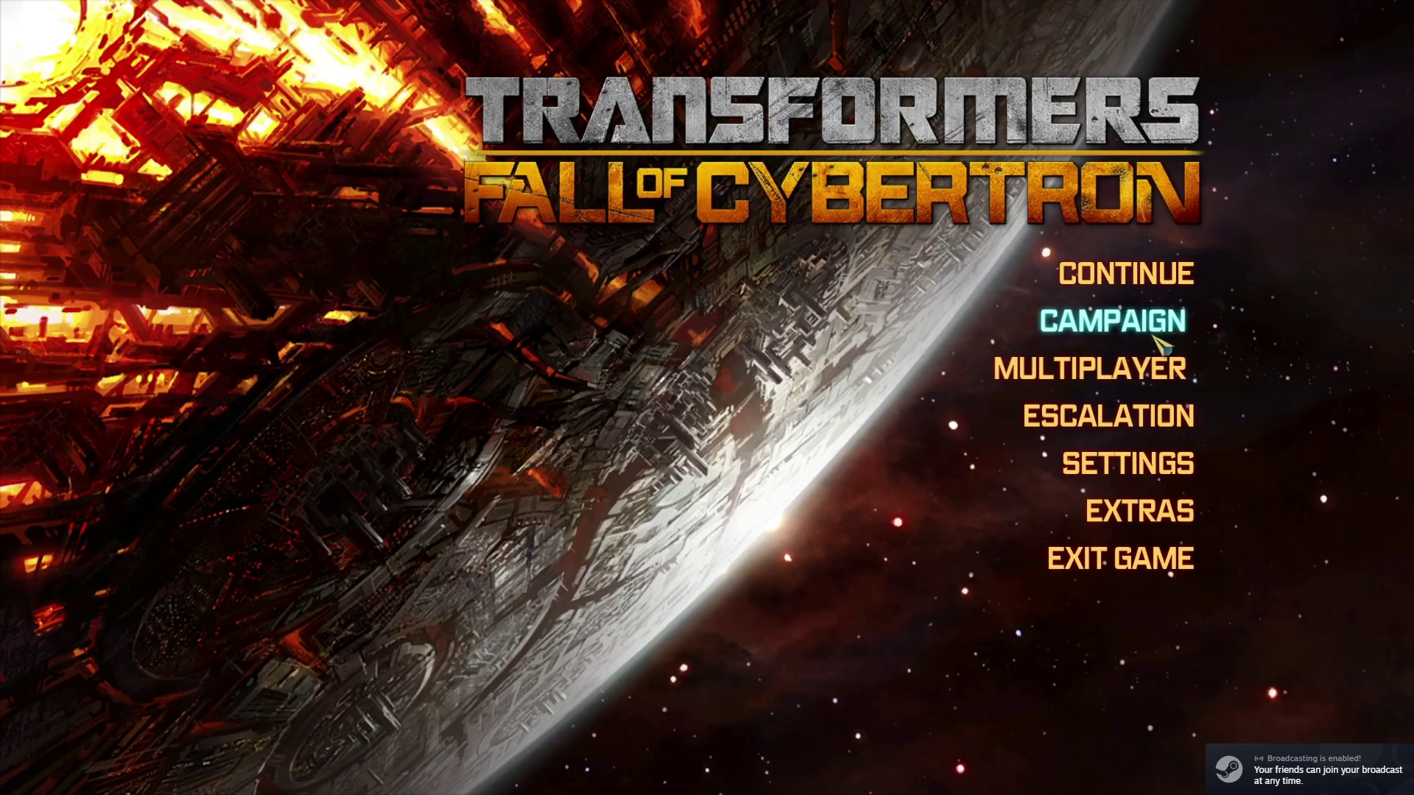
pyautogui.click(1154, 332)
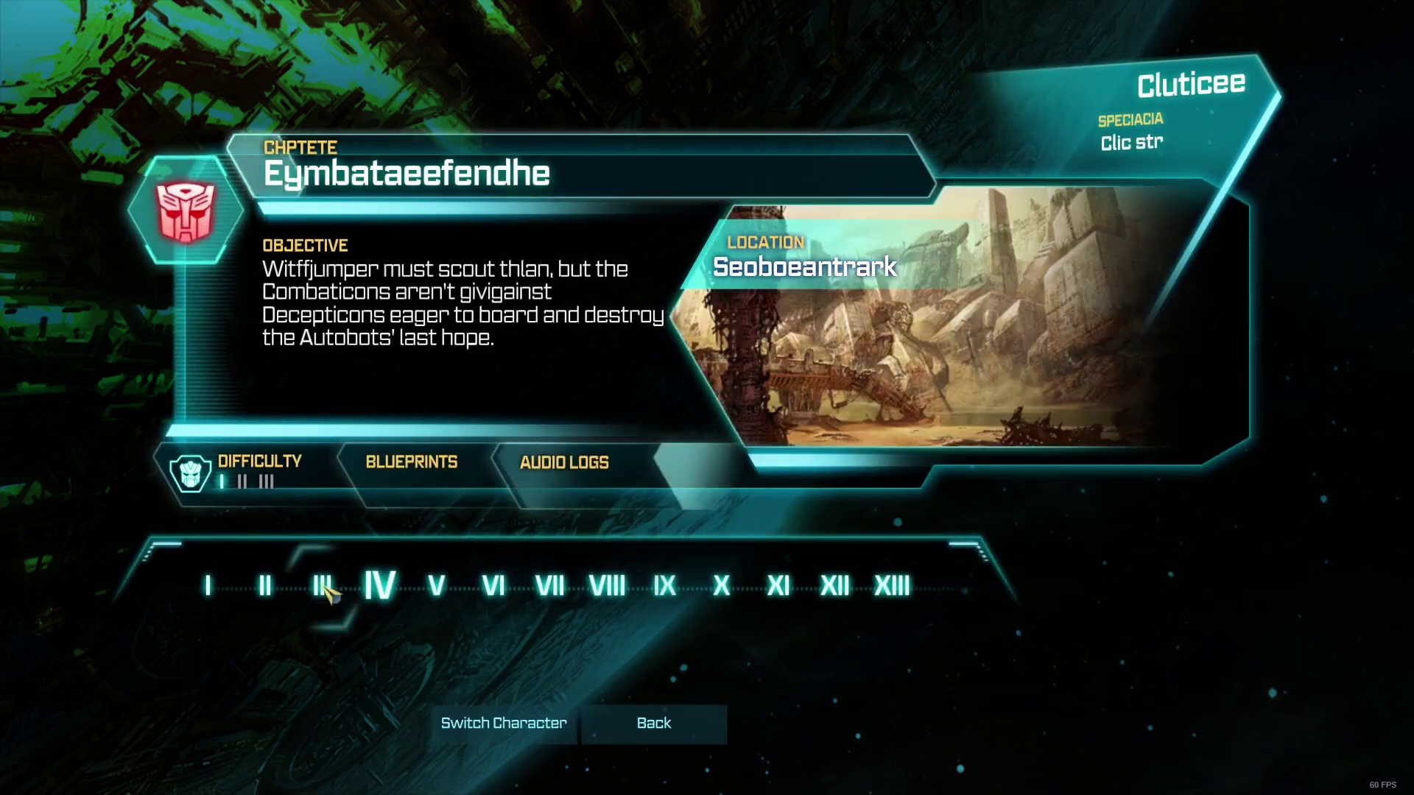
pyautogui.click(265, 586)
pyautogui.click(677, 486)
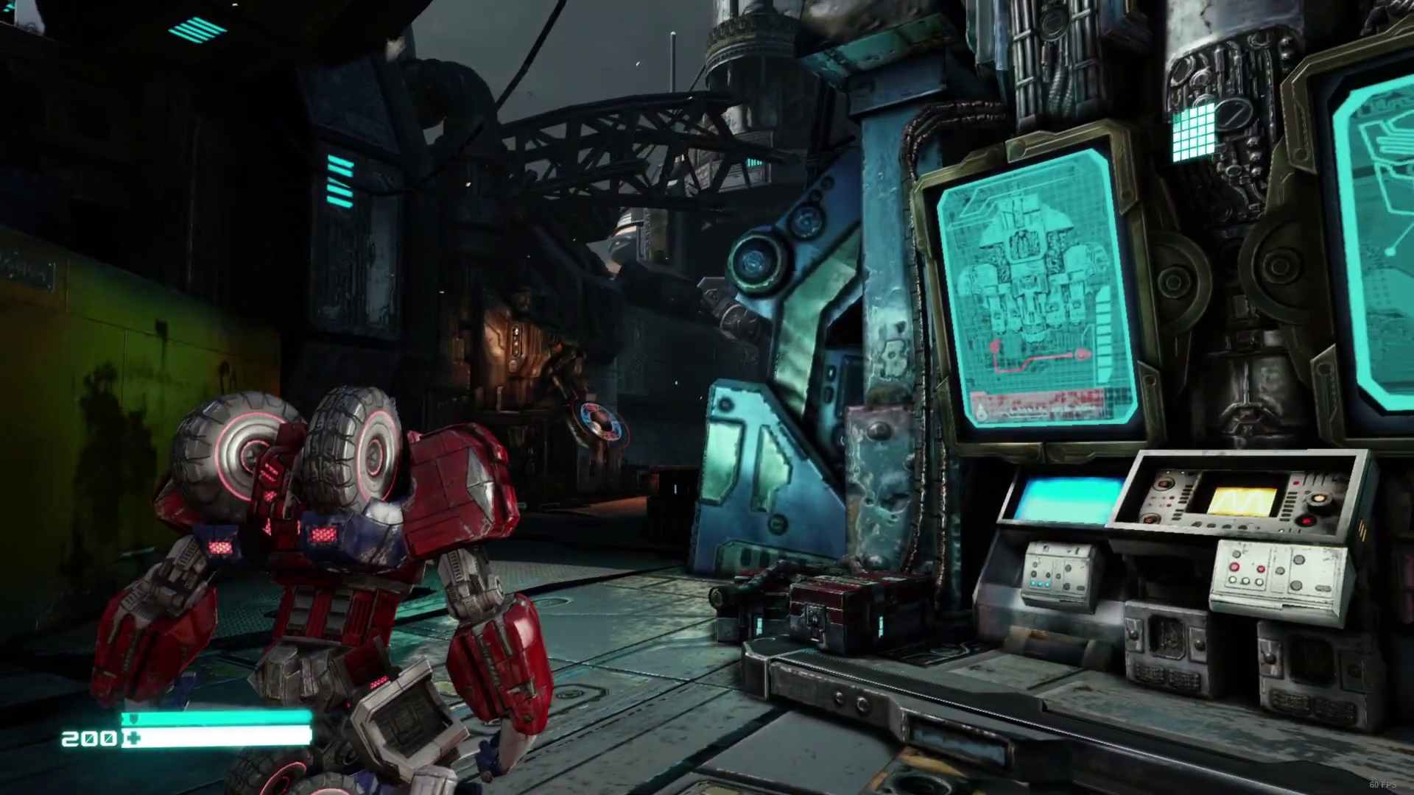
pyautogui.press('s')
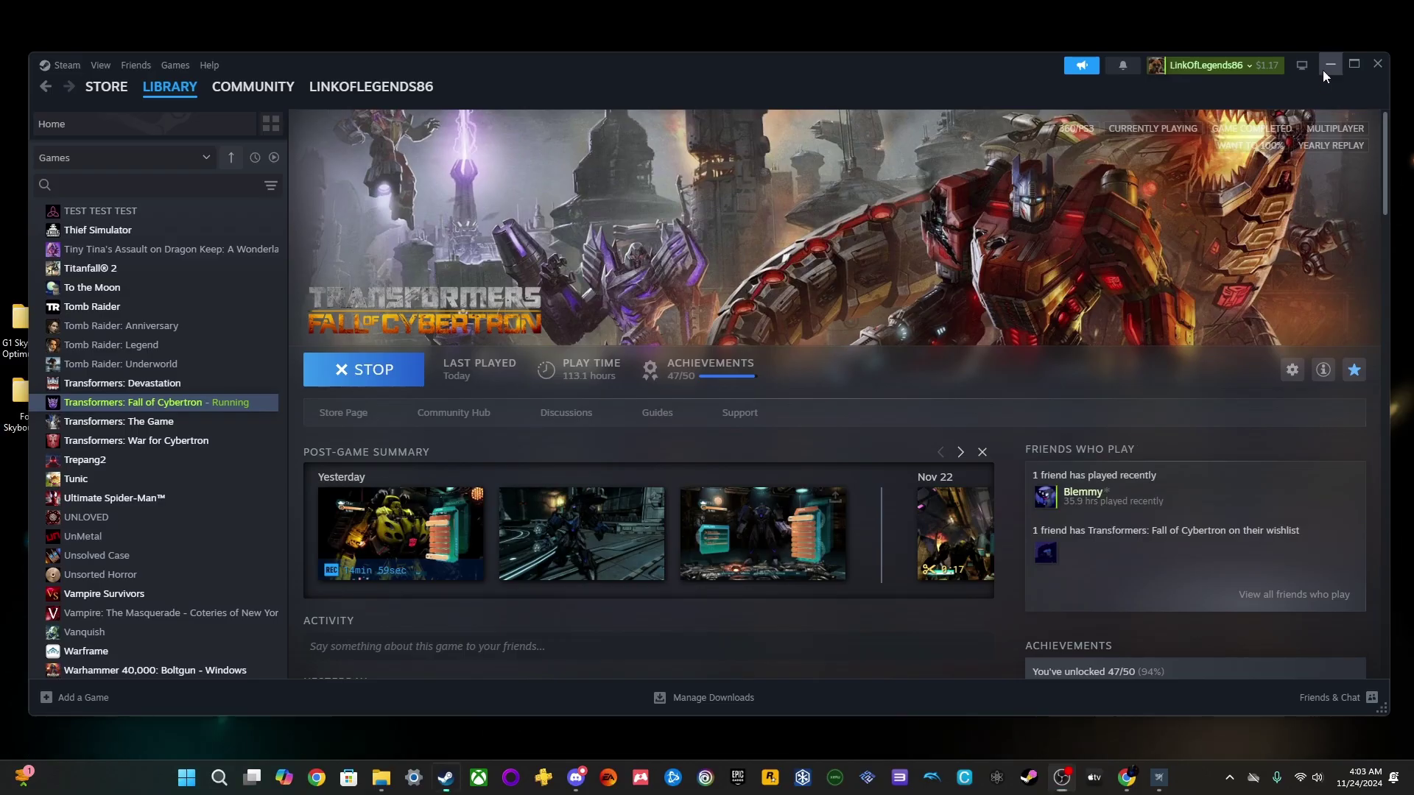
# Minimize Steam, start choosing another mod folder in the installer and browse back to the Desktop
pyautogui.click(1325, 66)
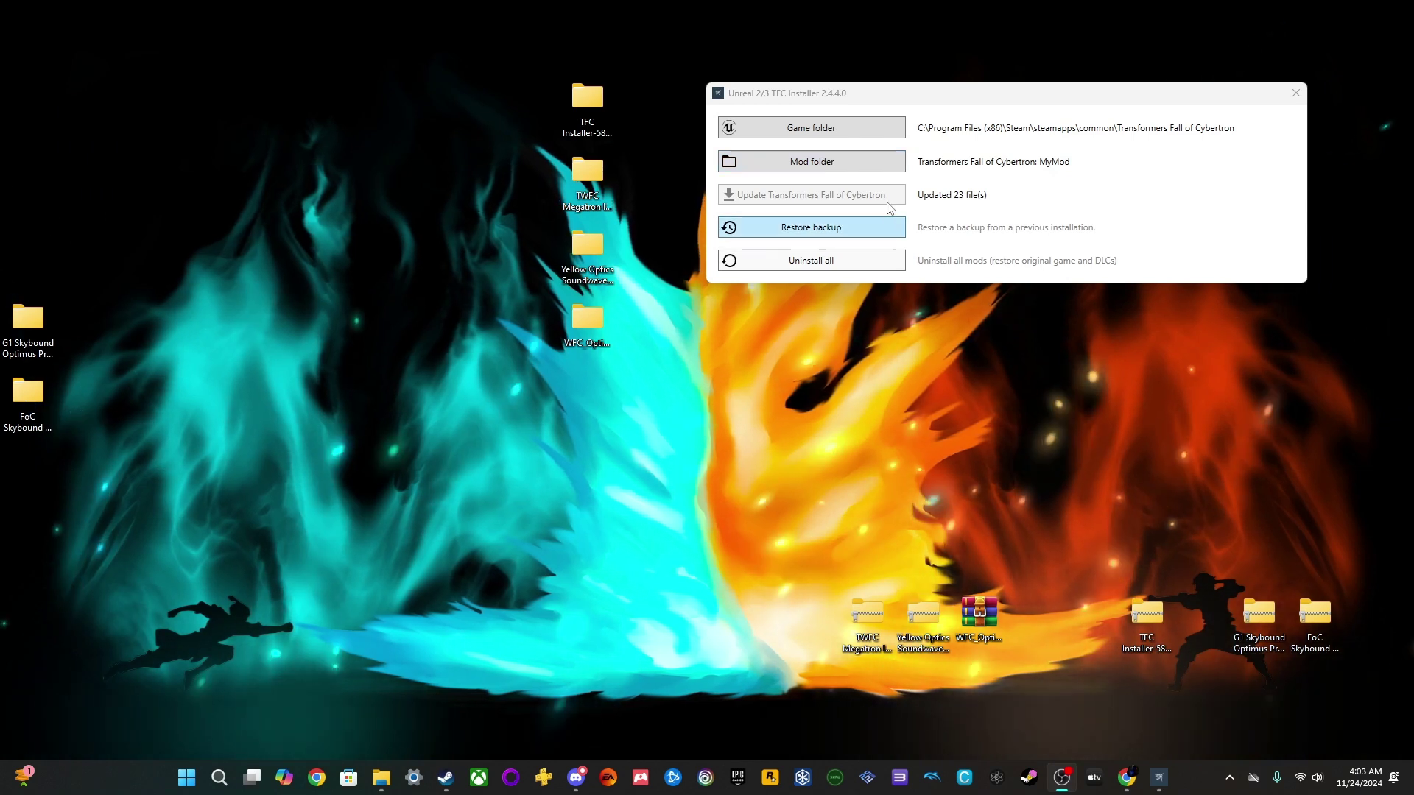
pyautogui.click(779, 162)
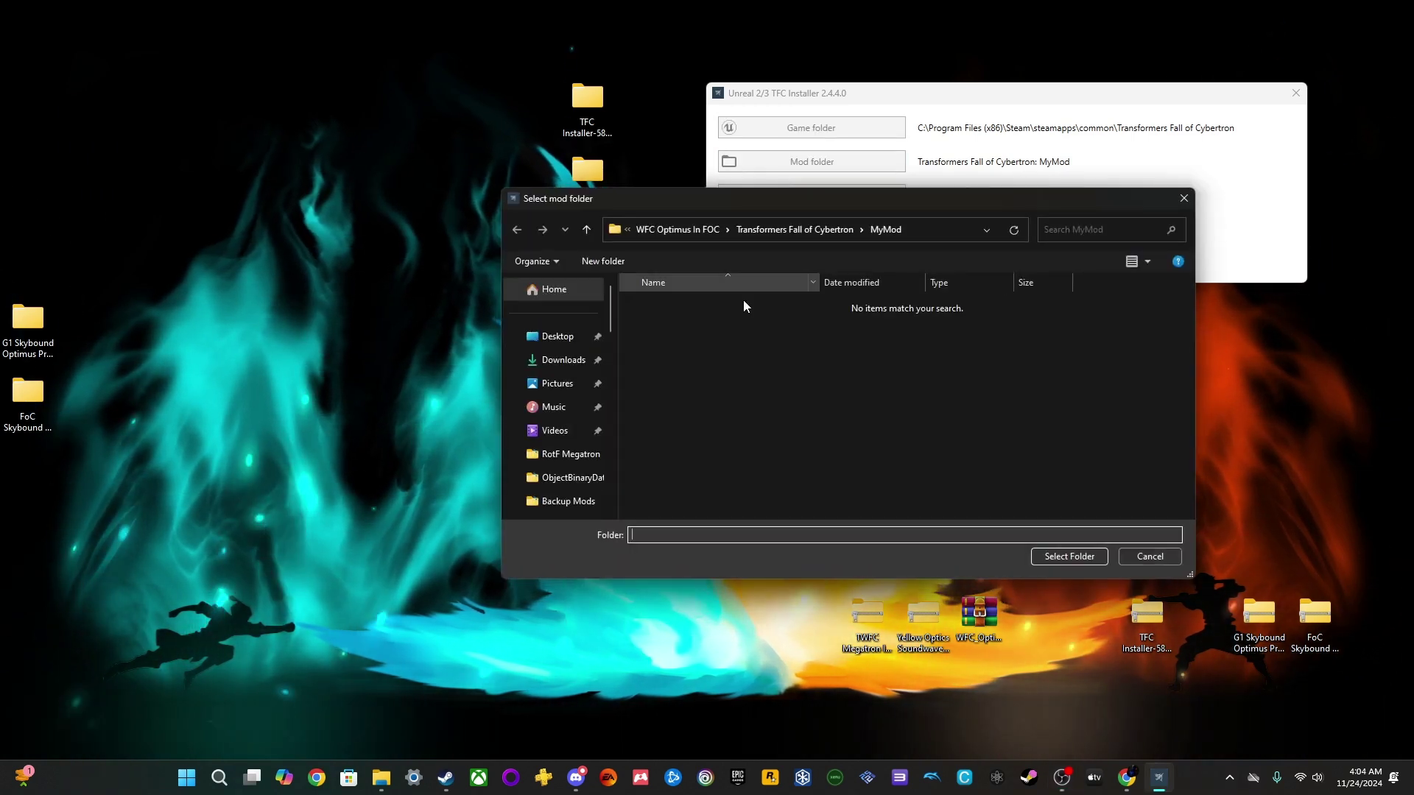
pyautogui.click(685, 234)
pyautogui.click(664, 231)
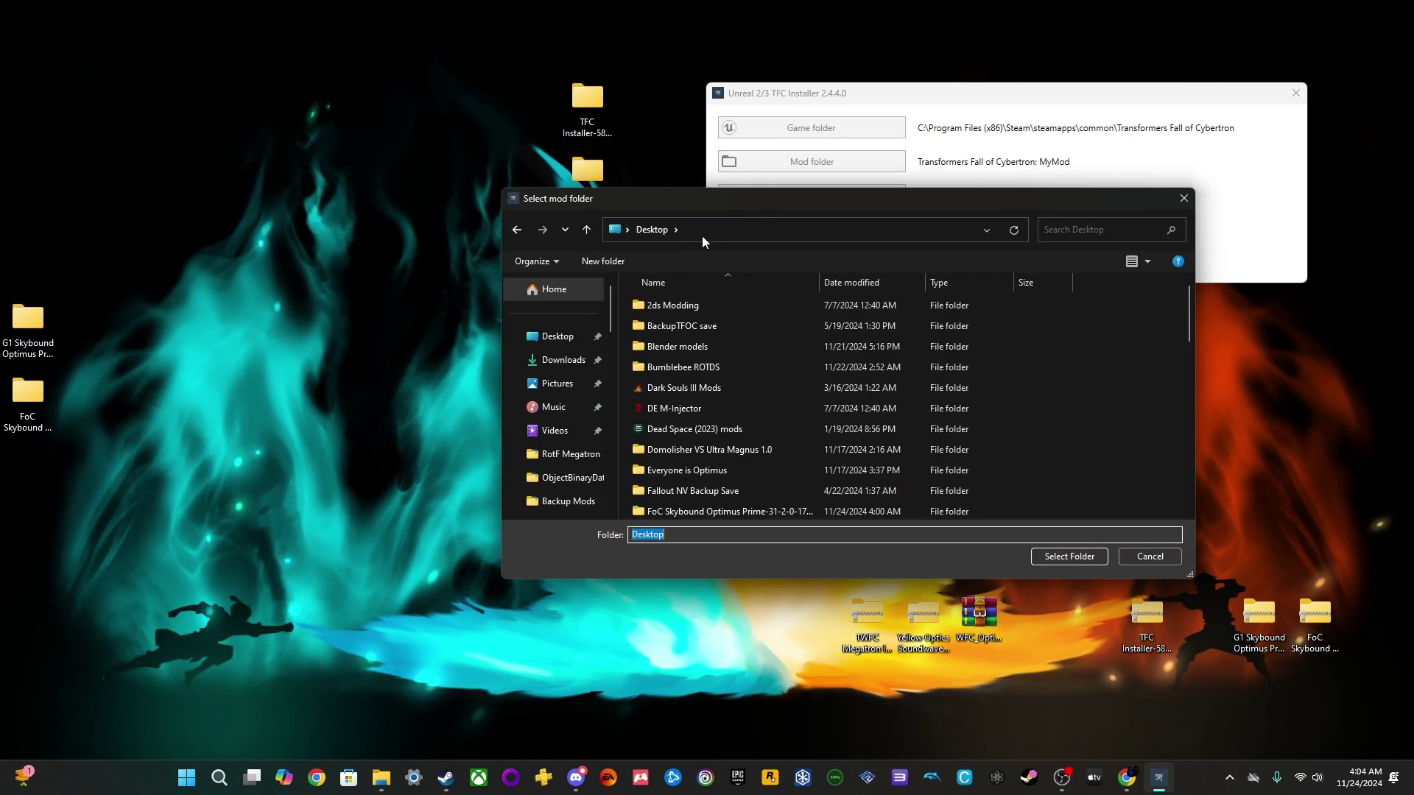
pyautogui.scroll(-1, 762, 413)
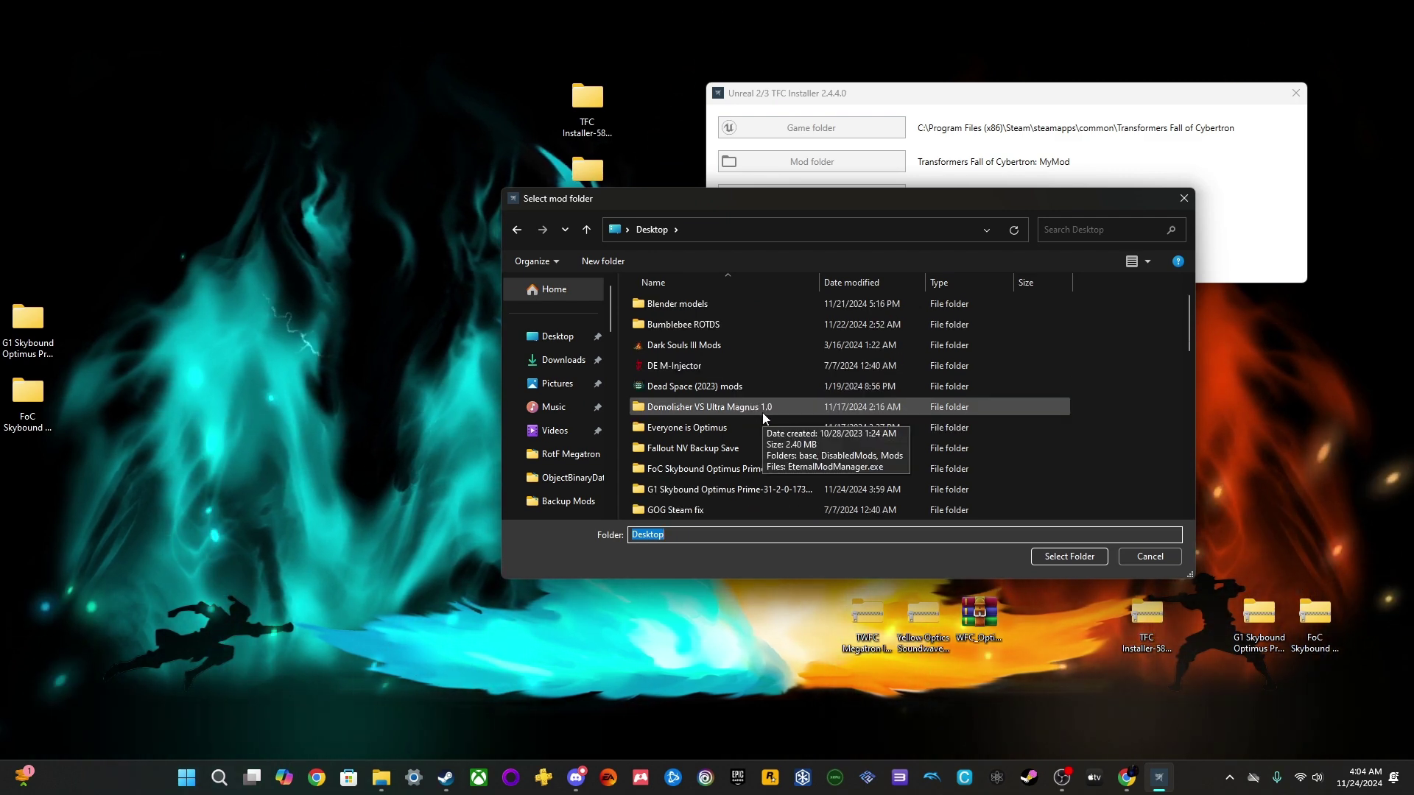
pyautogui.scroll(-1, 753, 428)
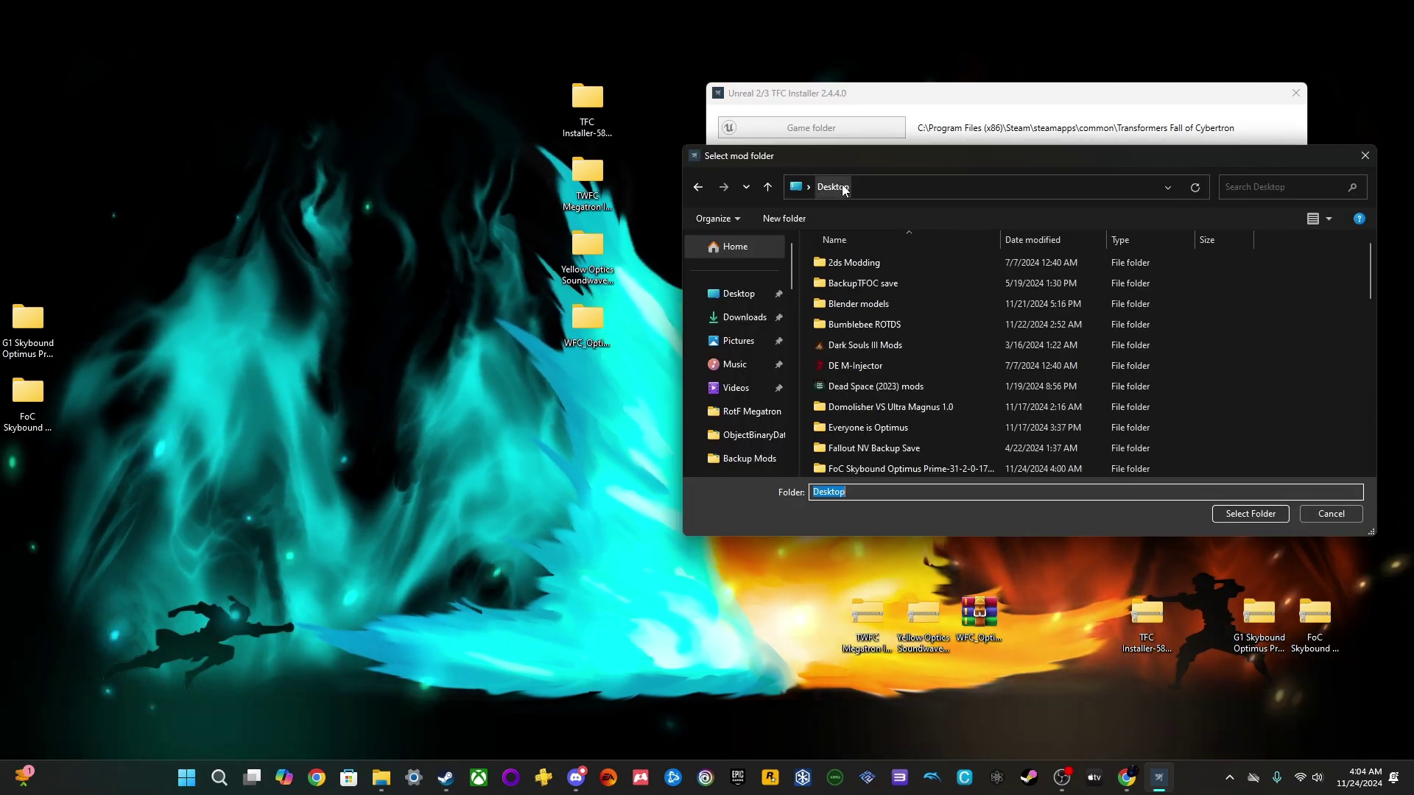
# Select the innermost TWFC Megatron In TFOC folder as the mod folder and update Transformers Fall of Cybertron with it
pyautogui.doubleClick(908, 285)
pyautogui.doubleClick(899, 257)
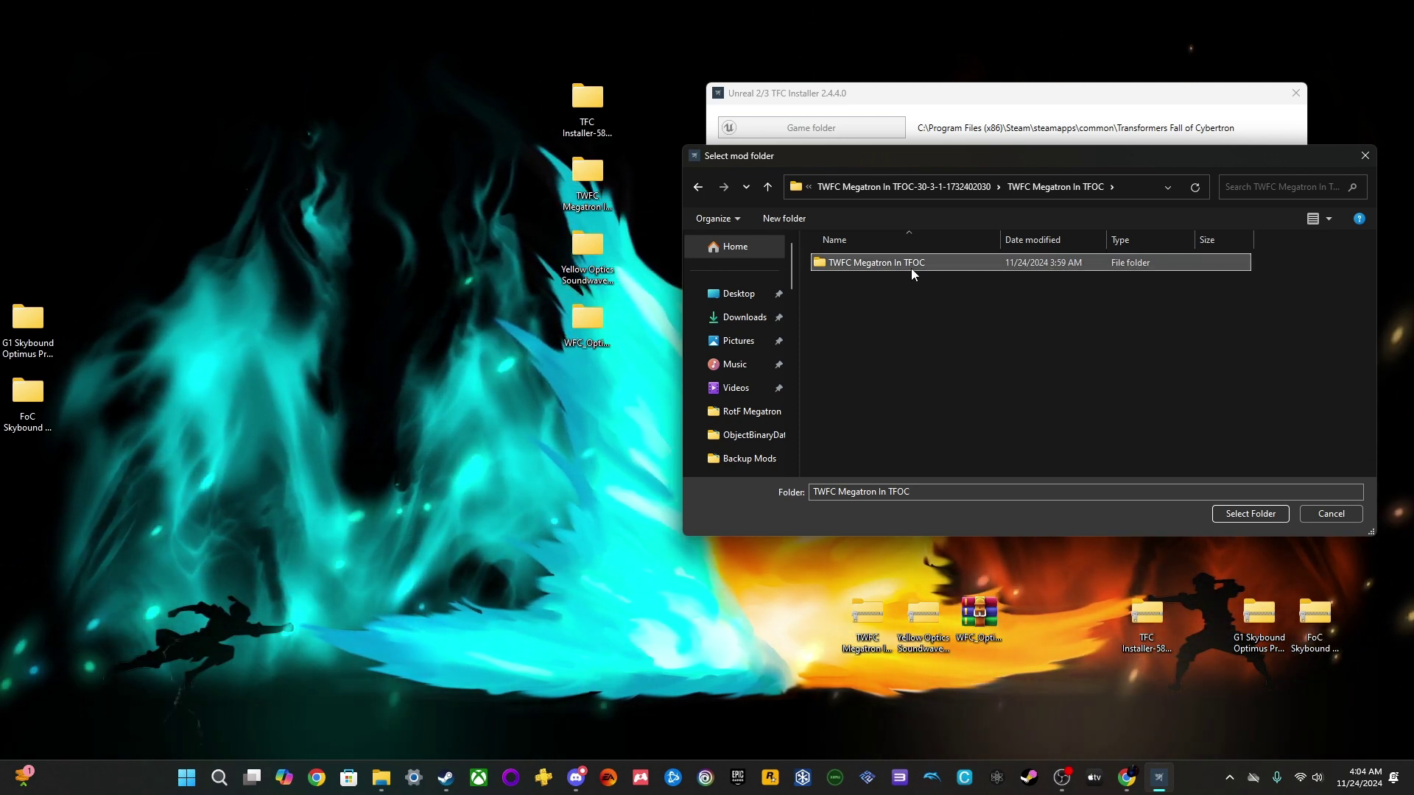
pyautogui.doubleClick(911, 265)
pyautogui.doubleClick(849, 263)
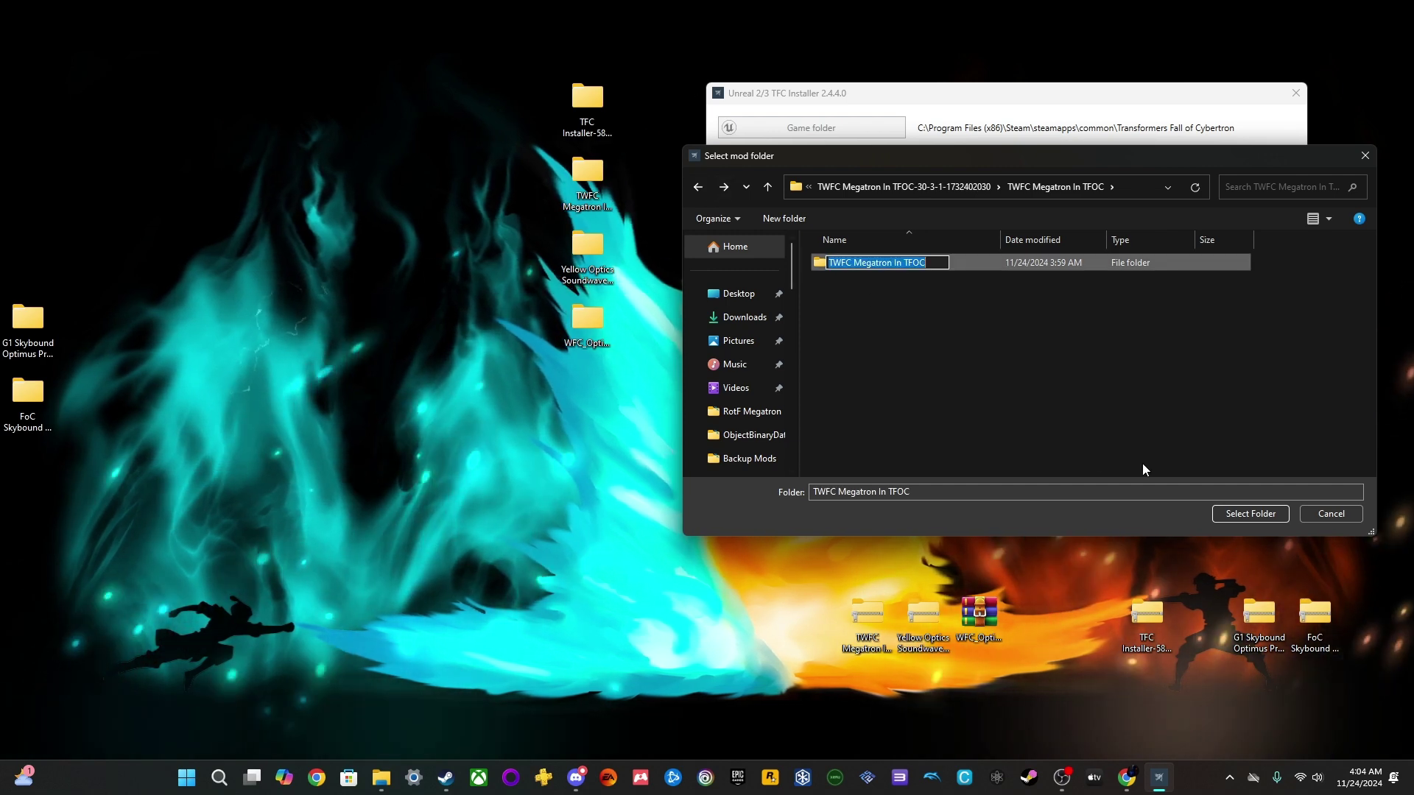
pyautogui.click(1256, 513)
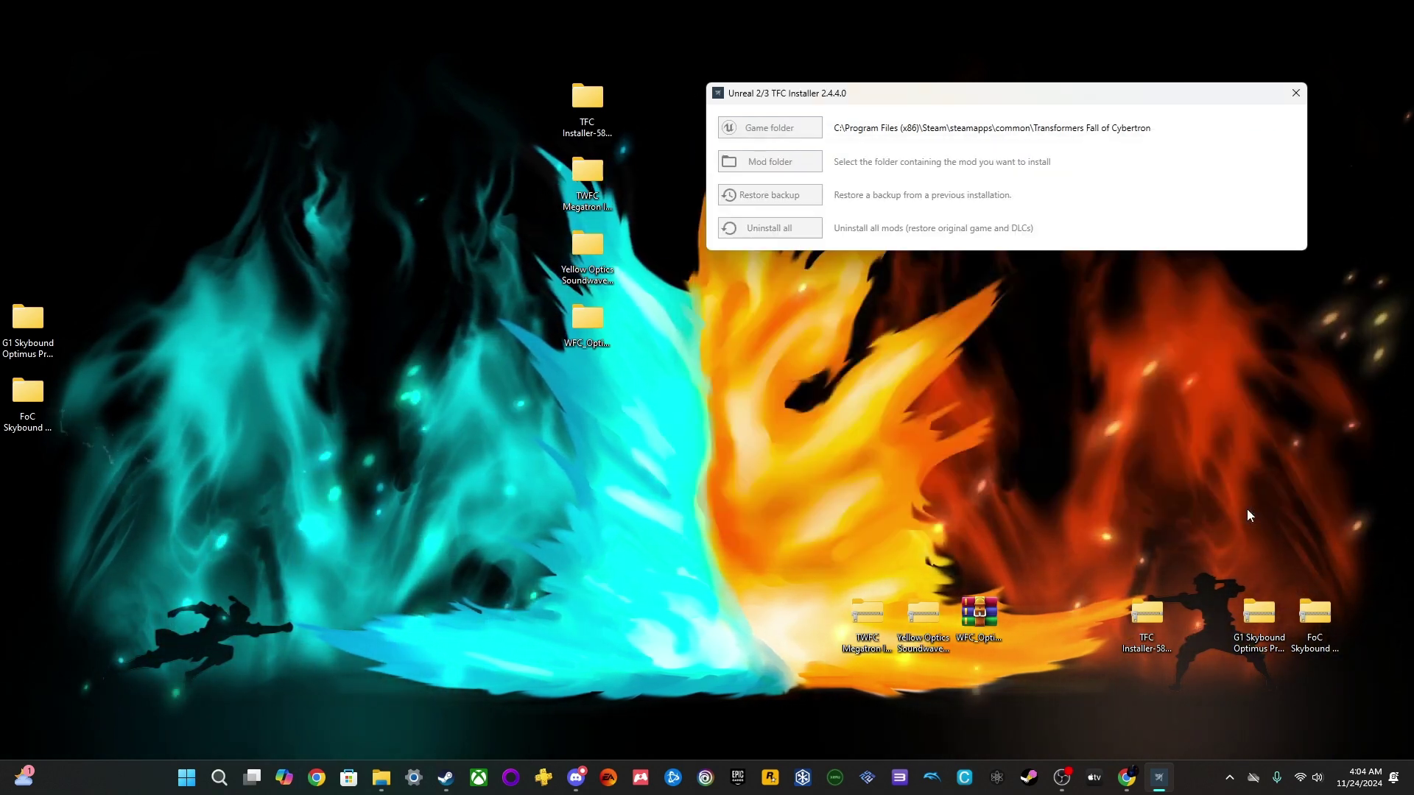
pyautogui.click(799, 198)
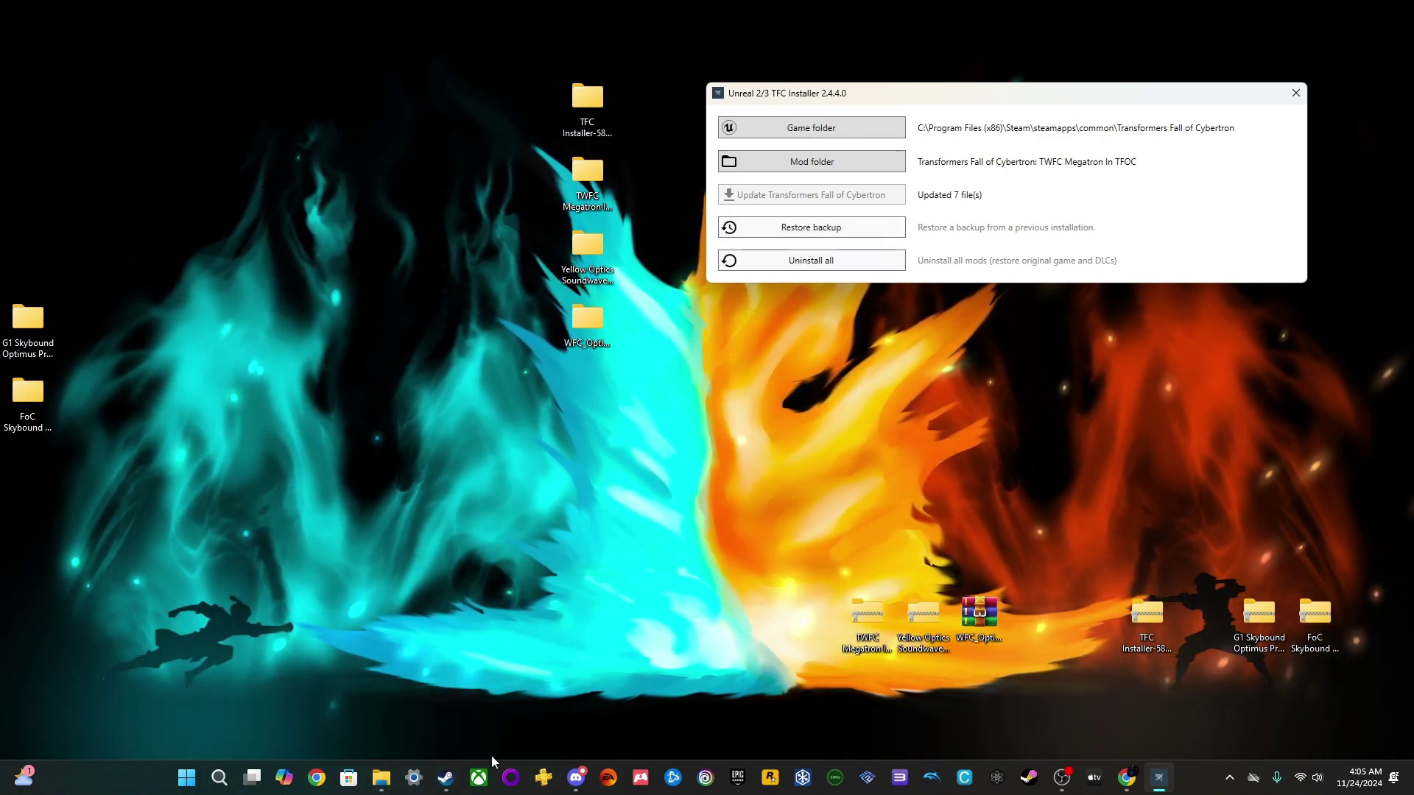
# Relaunch the game from Steam, load campaign chapter III, check the player character and quit the level
pyautogui.click(446, 778)
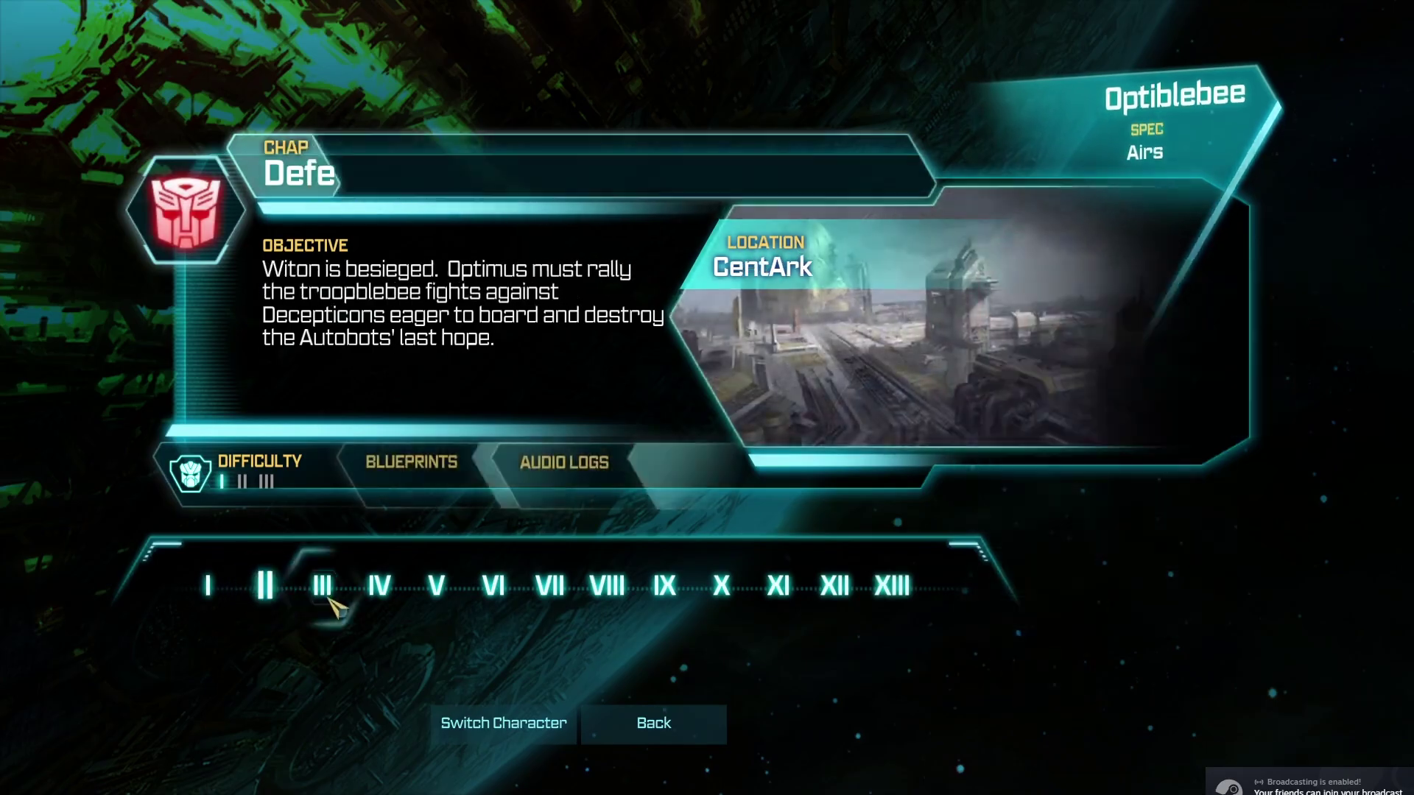
pyautogui.click(327, 595)
pyautogui.click(647, 483)
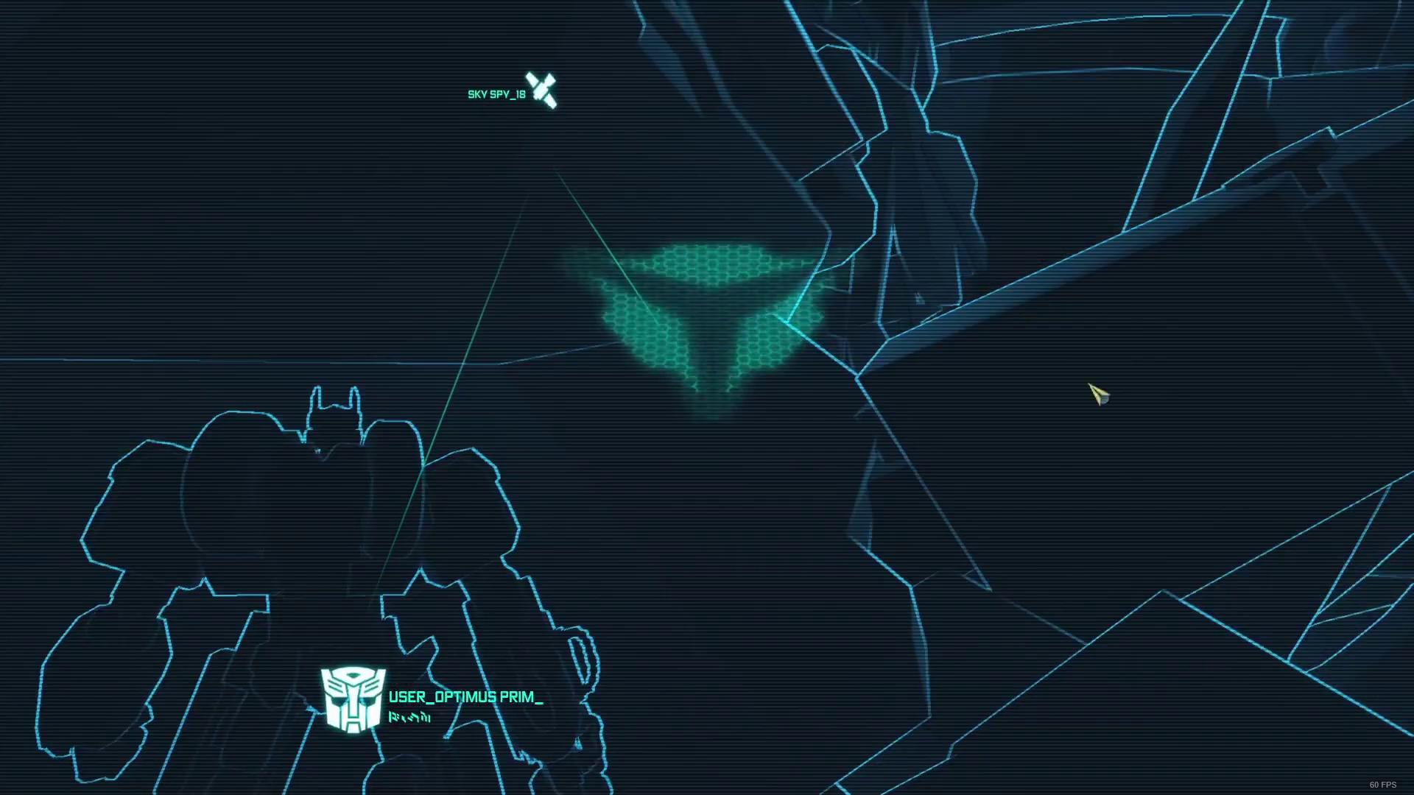
pyautogui.press('Escape')
pyautogui.click(712, 449)
pyautogui.press('Return')
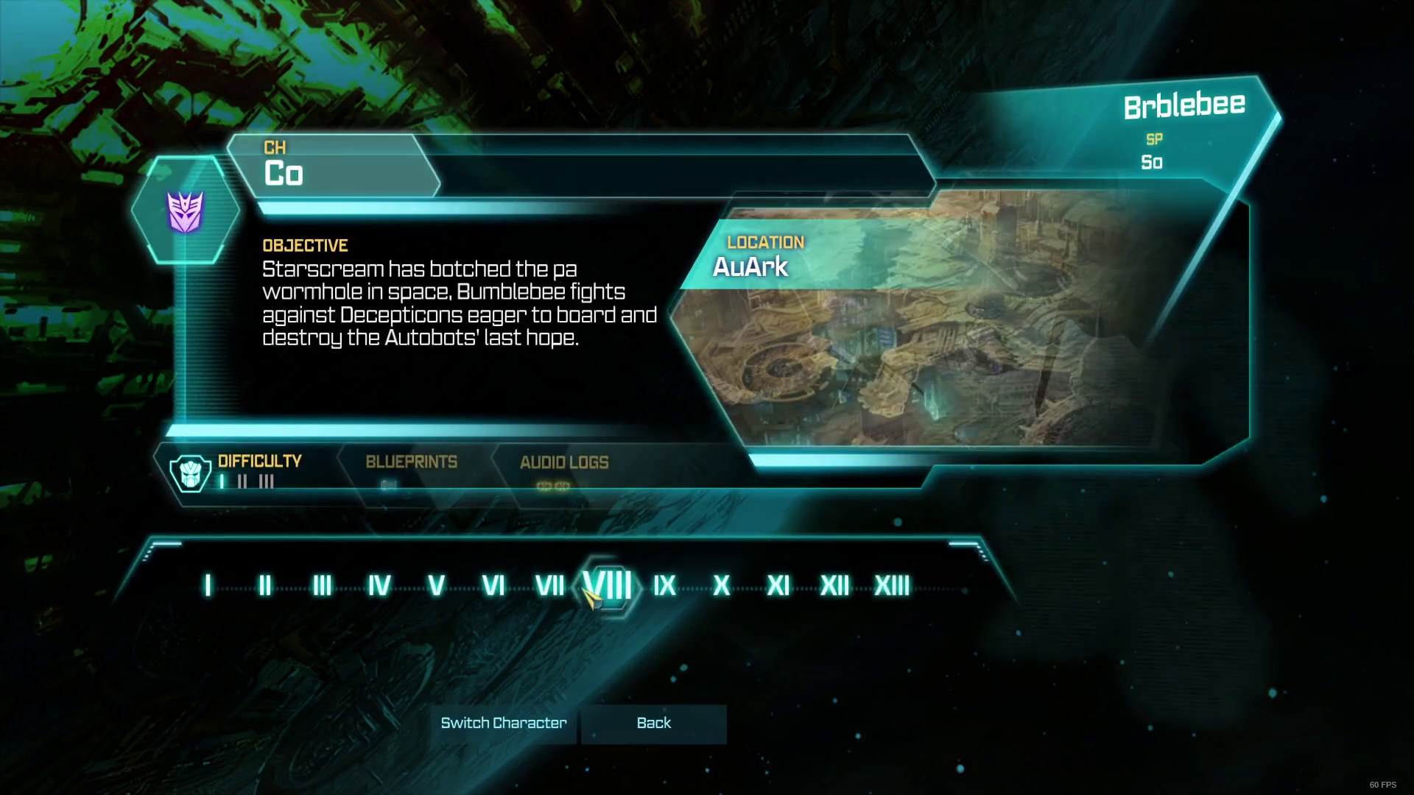
# Load campaign chapter IX to check Soundwave, quit it, and examine the playable character in chapter 10, The Final Countdown
pyautogui.click(666, 586)
pyautogui.press('Return')
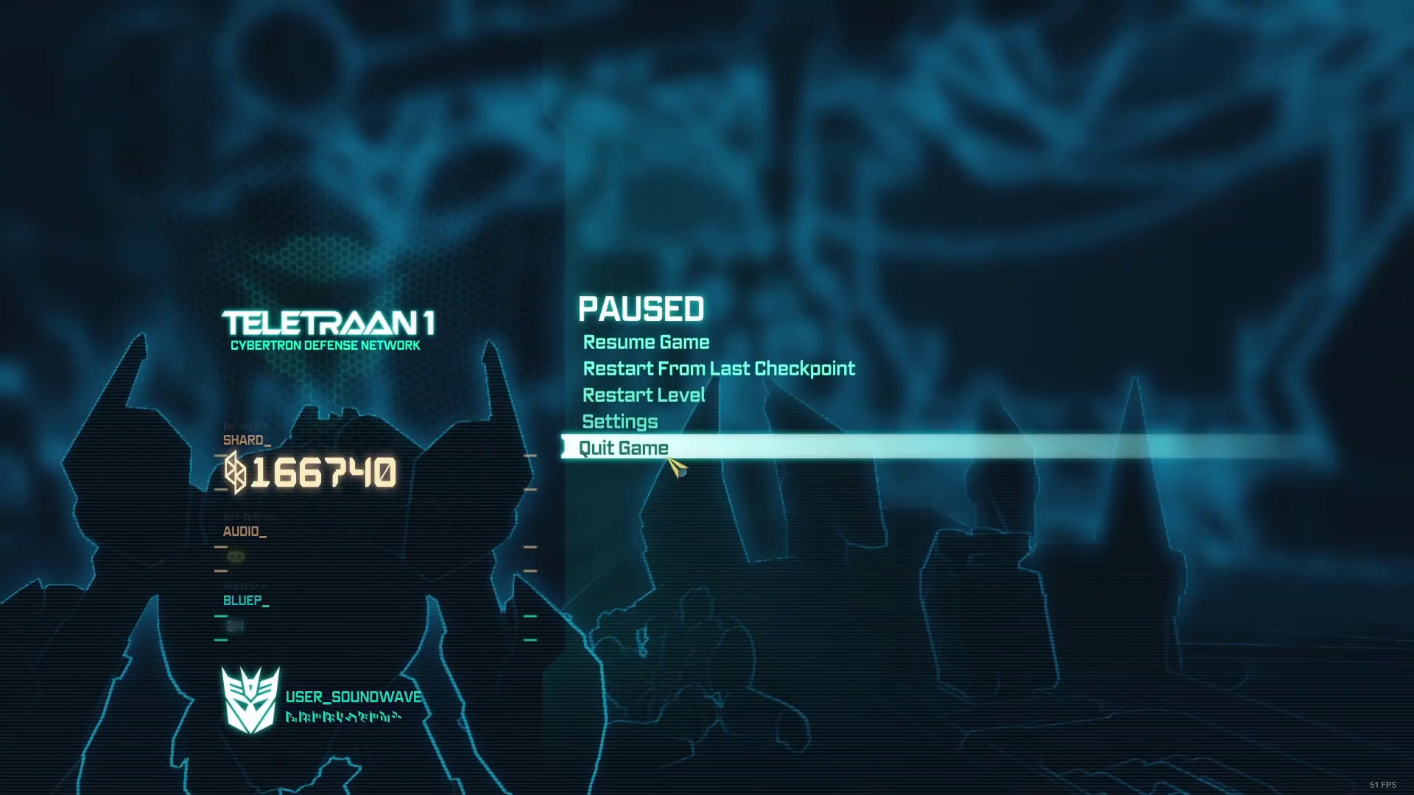
pyautogui.click(672, 461)
pyautogui.press('Return')
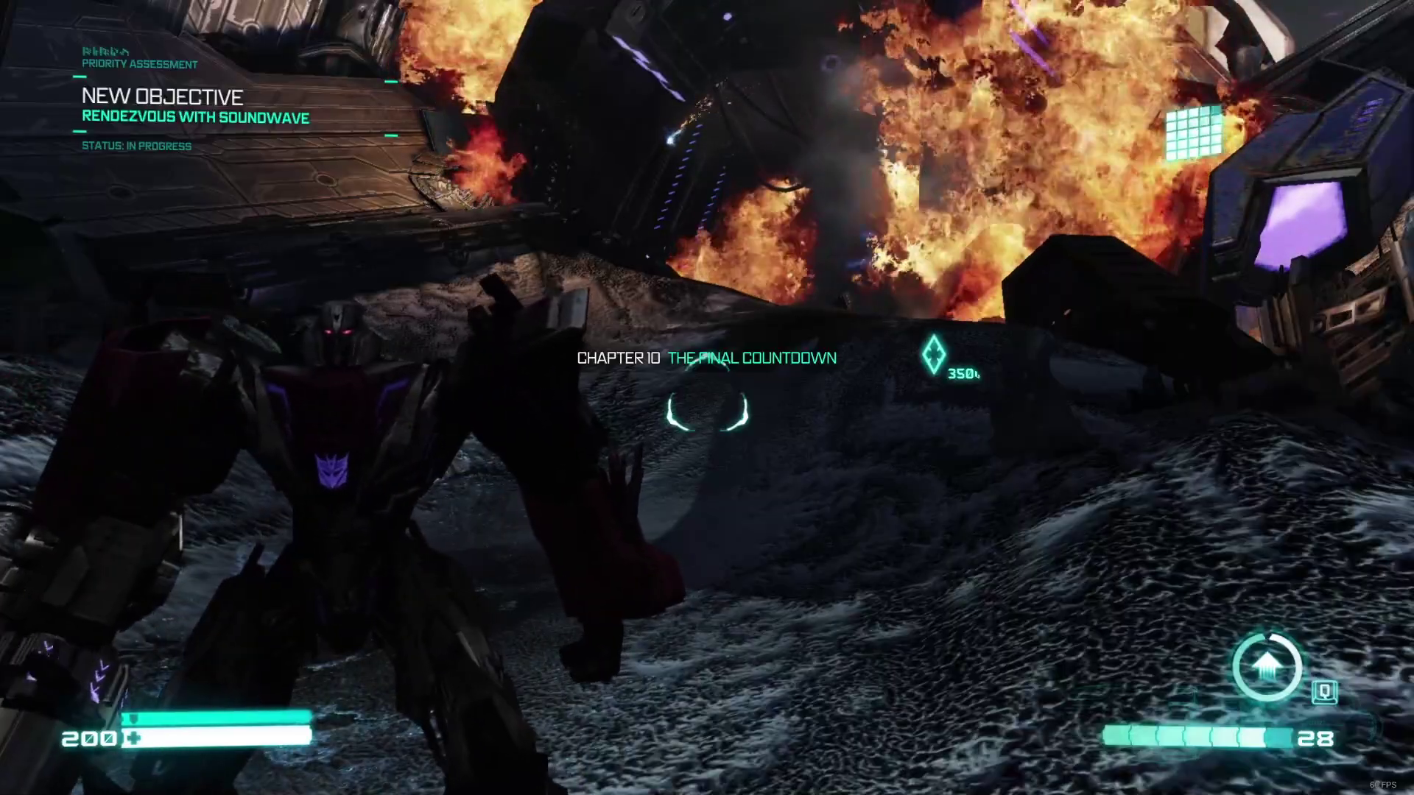
pyautogui.press('w')
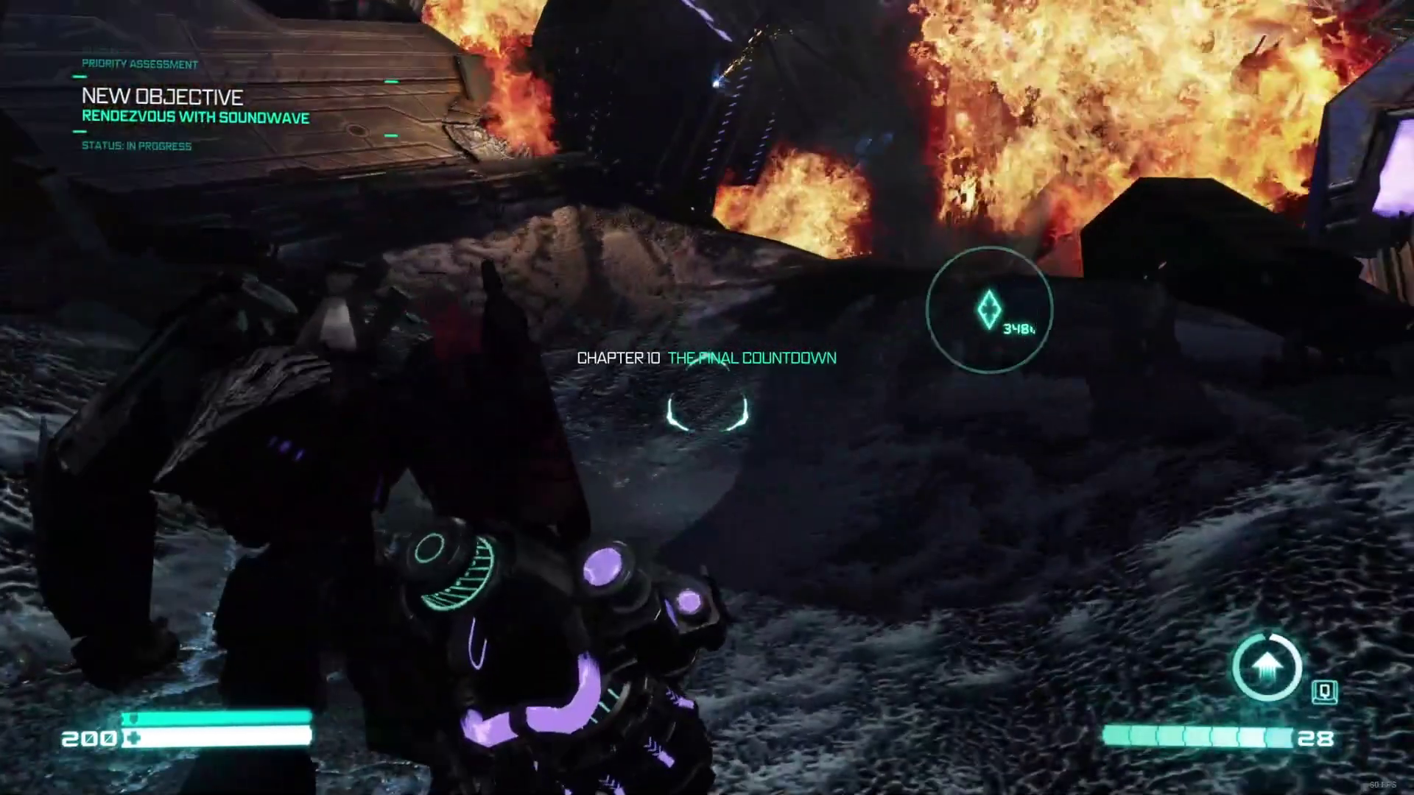
pyautogui.press('Escape')
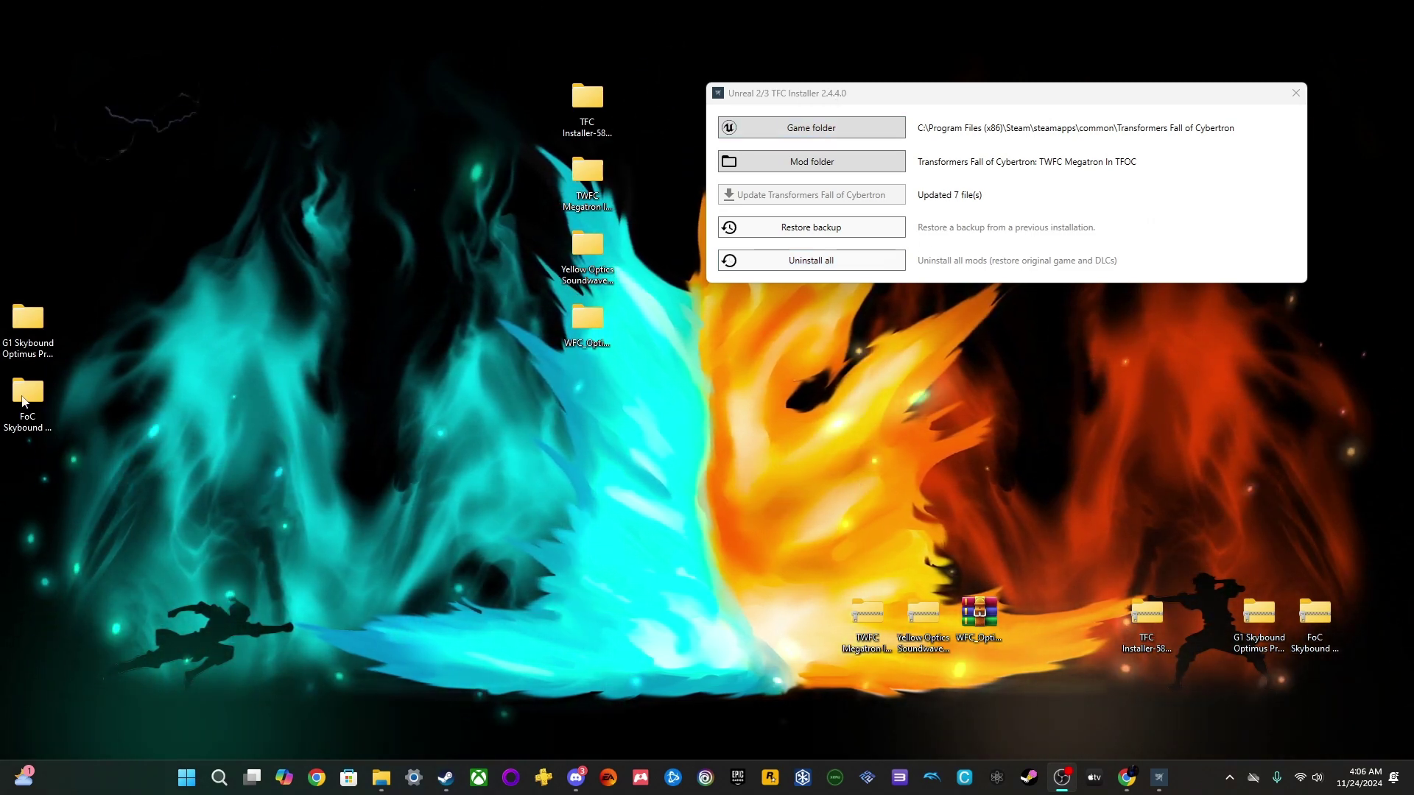
# Uninstall all mods to restore the original game and DLCs, and move the installer window fully into view
pyautogui.click(801, 262)
pyautogui.click(953, 219)
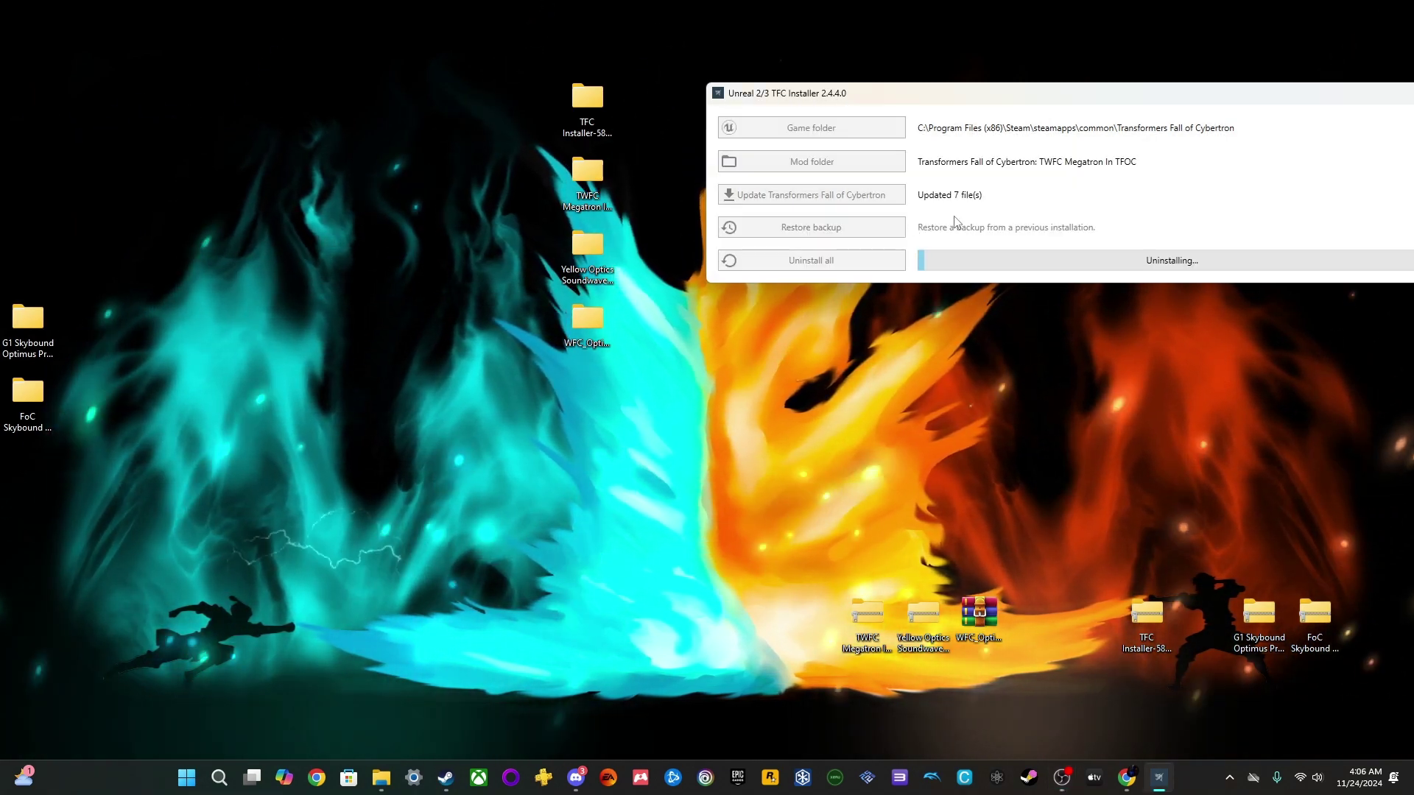
pyautogui.moveTo(1061, 90); pyautogui.dragTo(1126, 74)
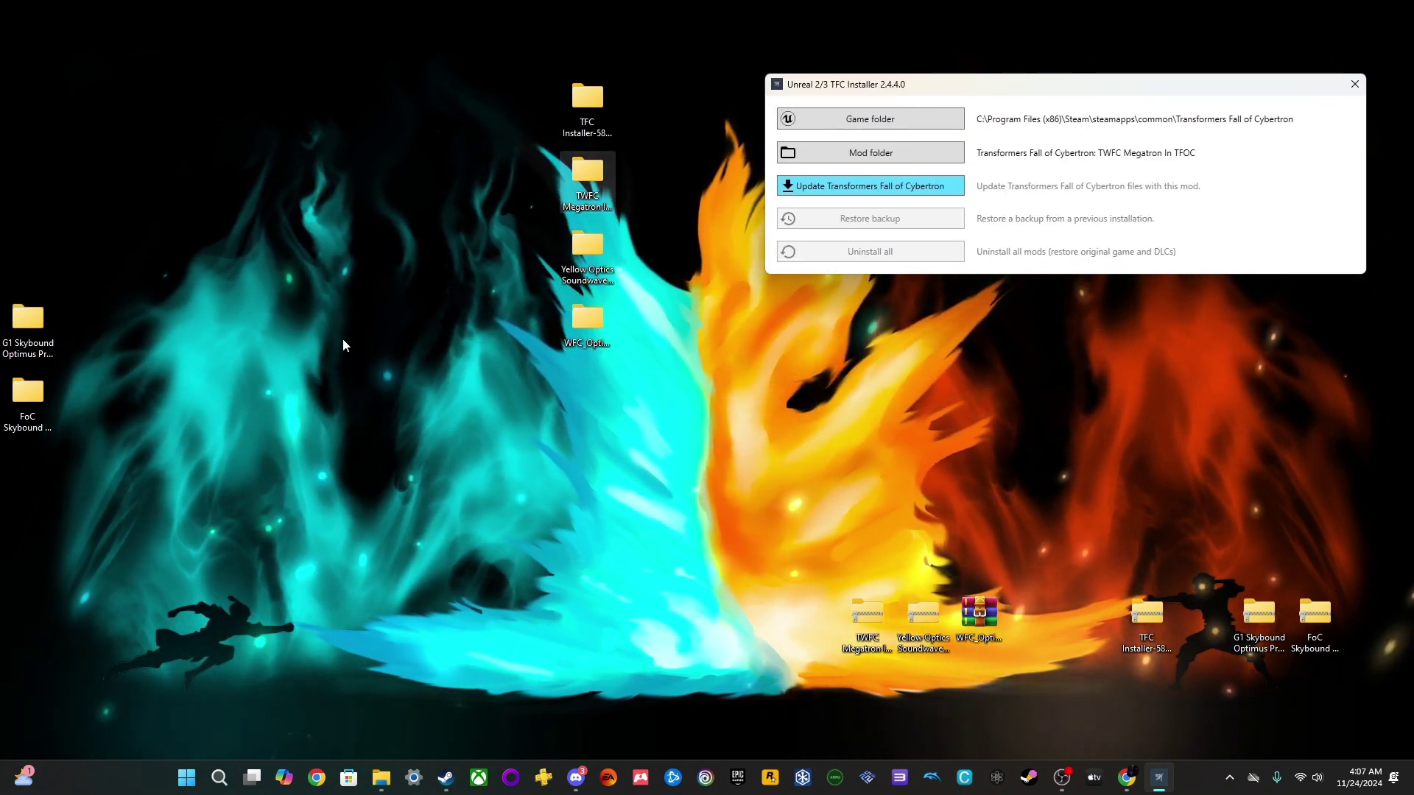
pyautogui.moveTo(37, 311)
pyautogui.mouseDown()
pyautogui.moveTo(42, 331)
pyautogui.moveTo(30, 331)
pyautogui.mouseUp()
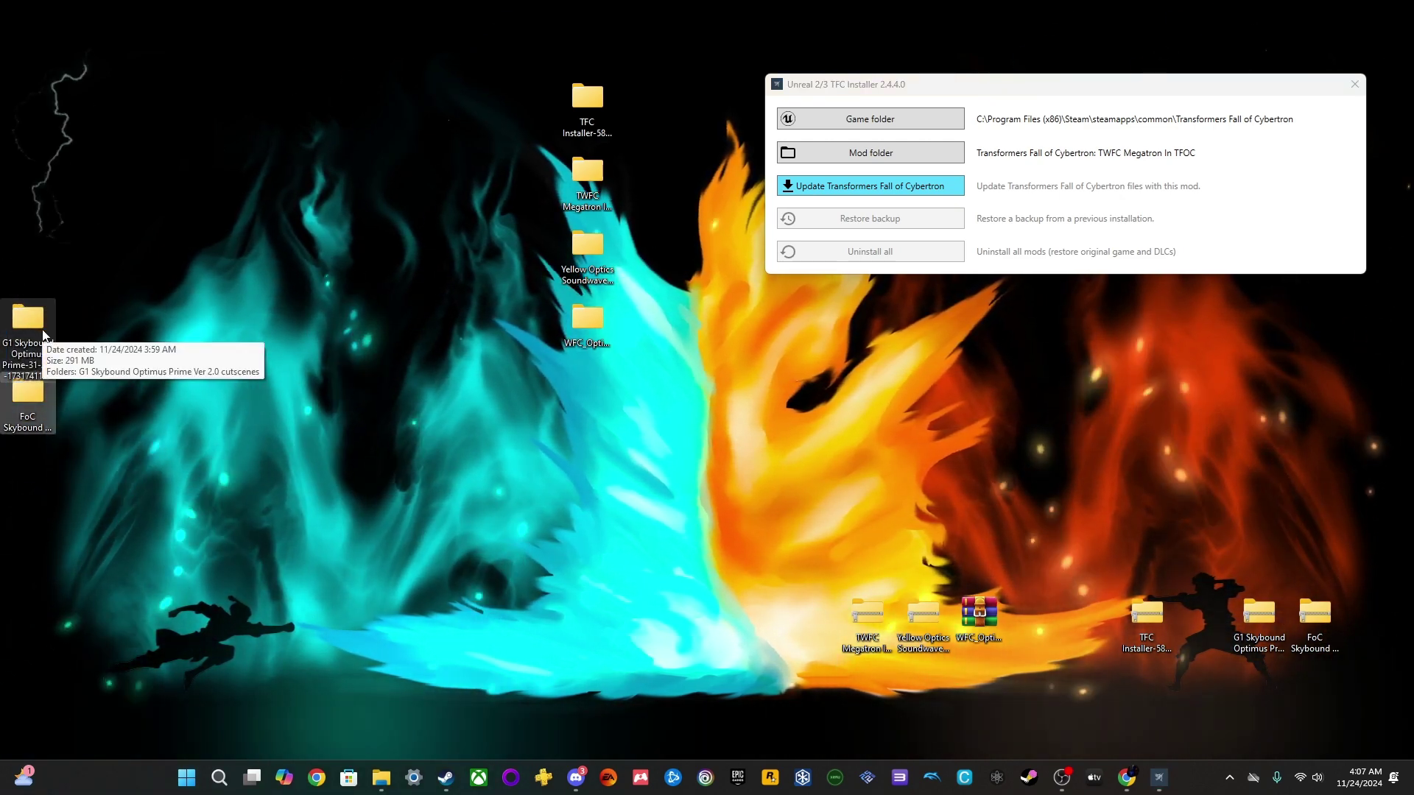
pyautogui.click(98, 316)
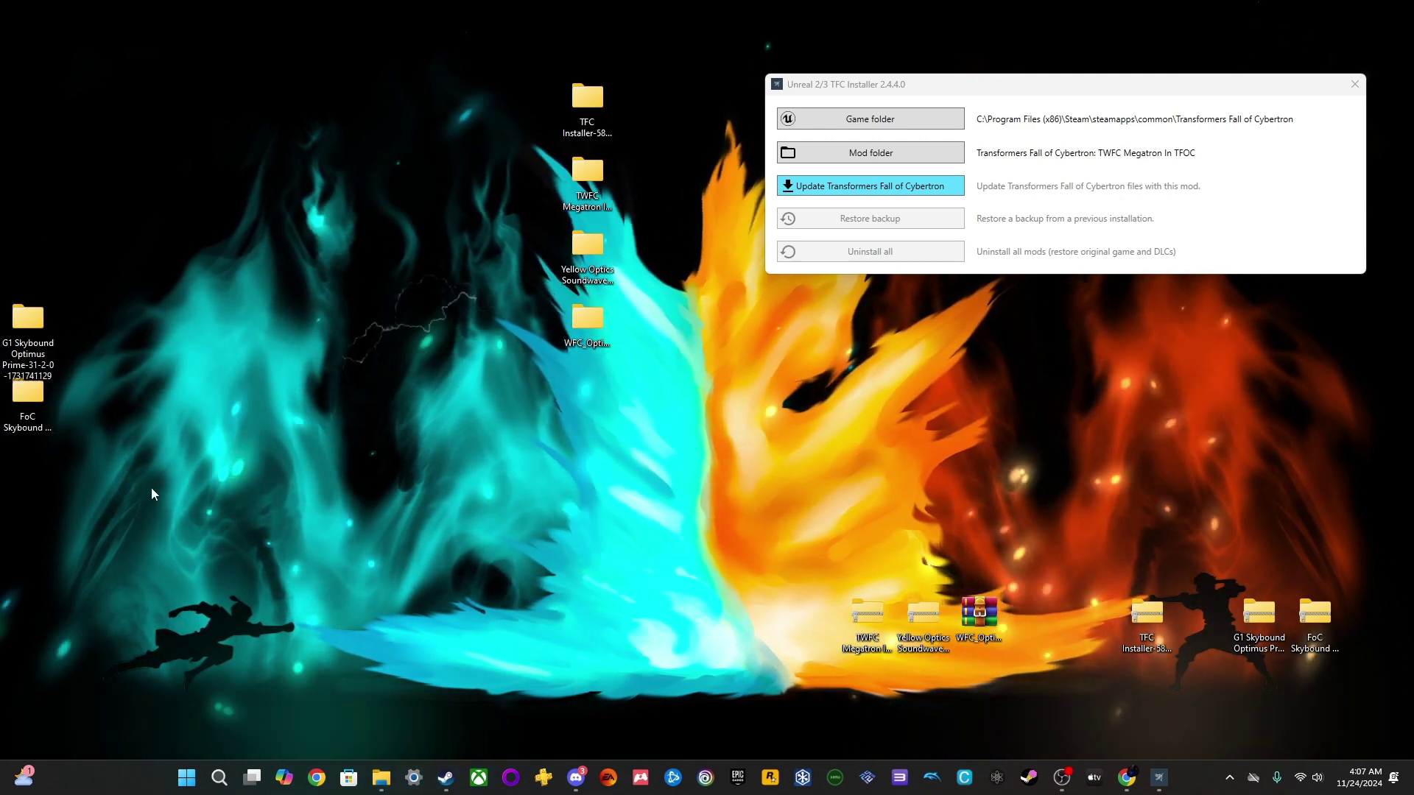
# Switch to Steam and browse the local files of Transformers: Fall of Cybertron
pyautogui.click(445, 777)
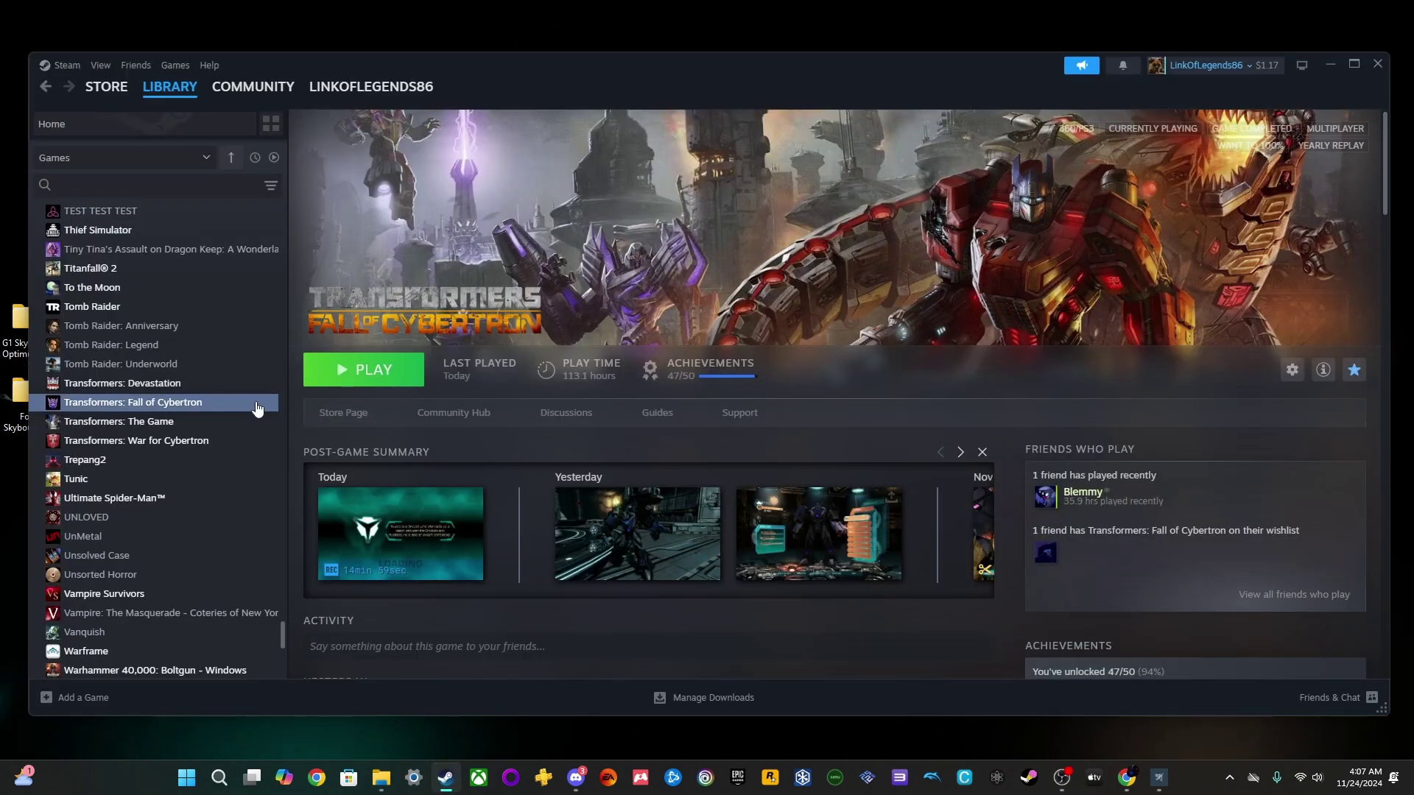
pyautogui.rightClick(257, 409)
pyautogui.moveTo(344, 513)
pyautogui.click(417, 542)
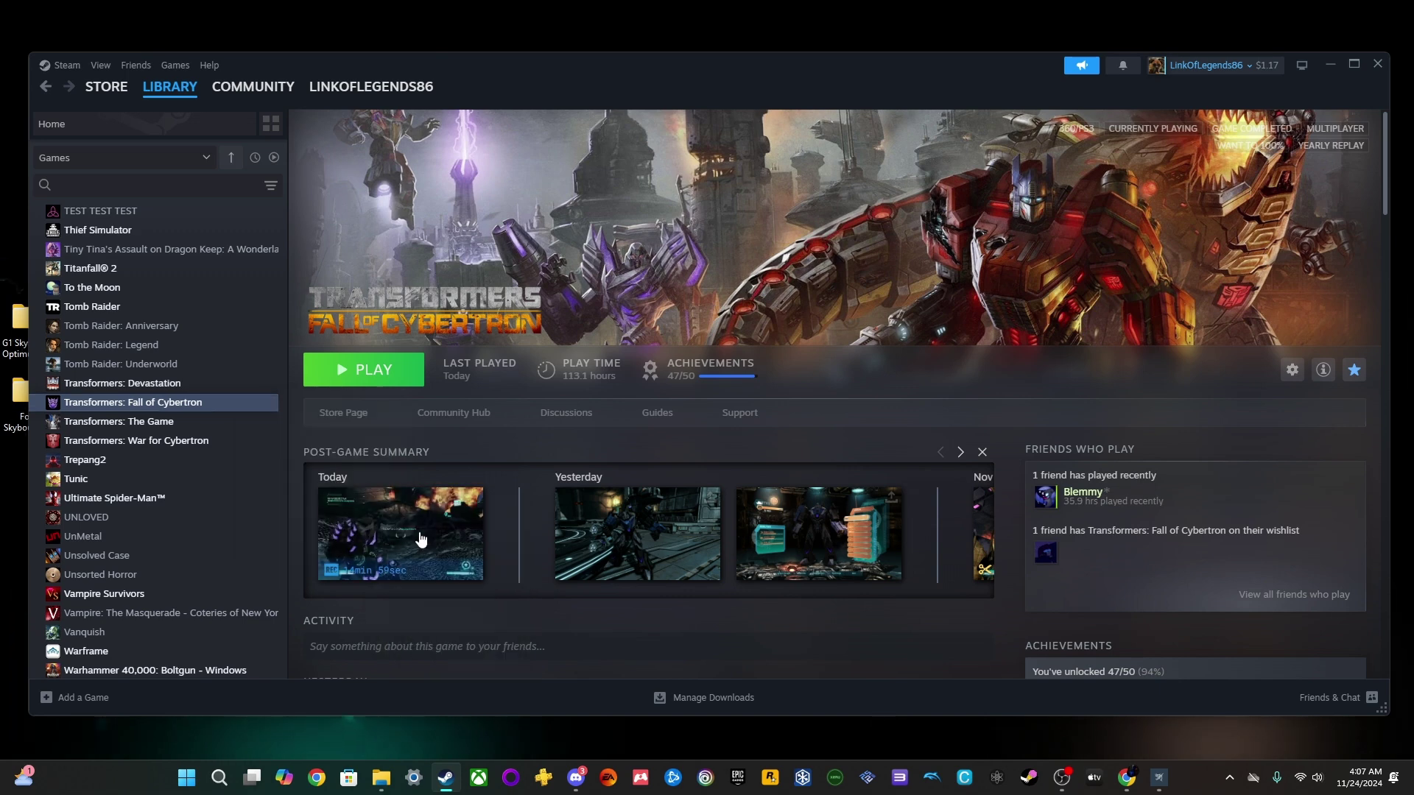
pyautogui.rightClick(237, 402)
pyautogui.moveTo(308, 512)
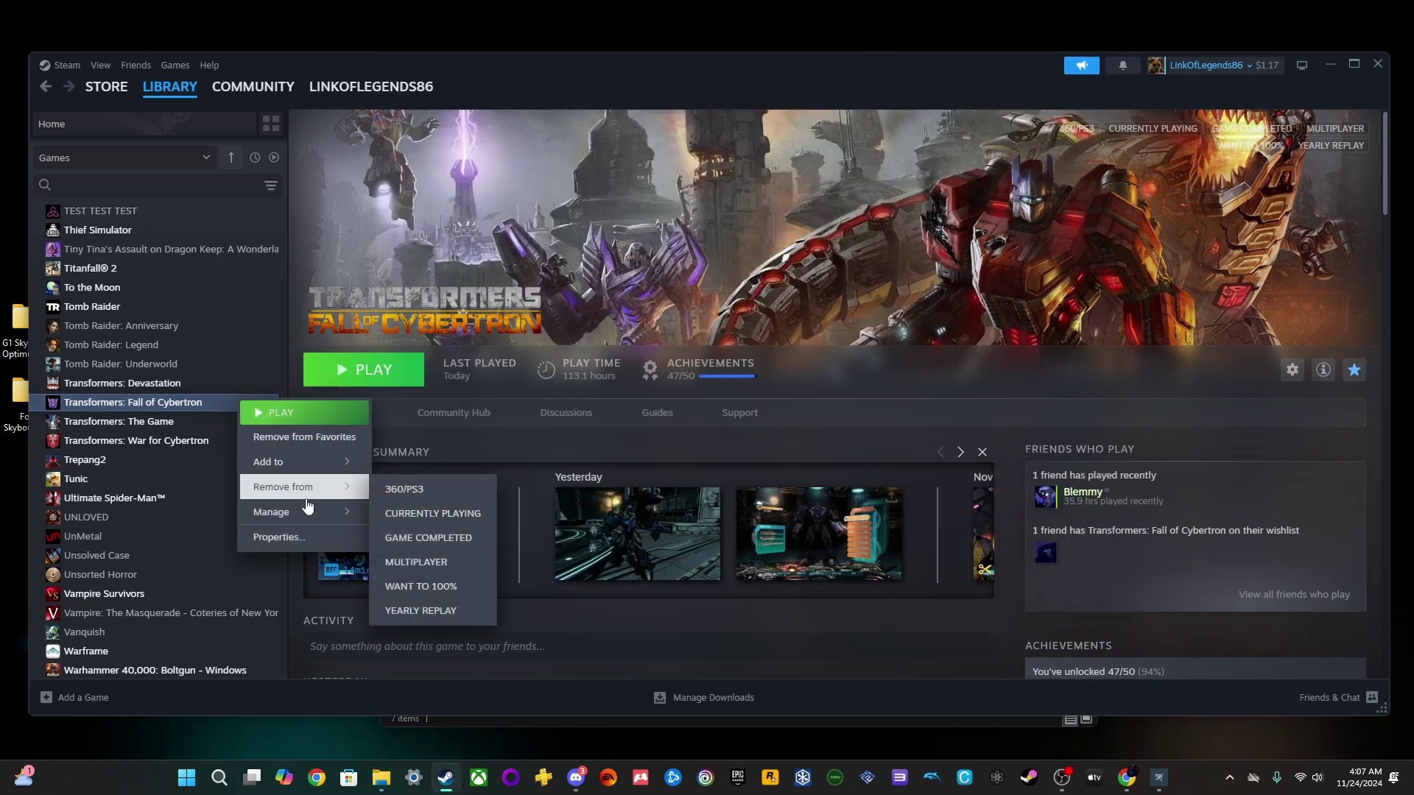
pyautogui.click(417, 541)
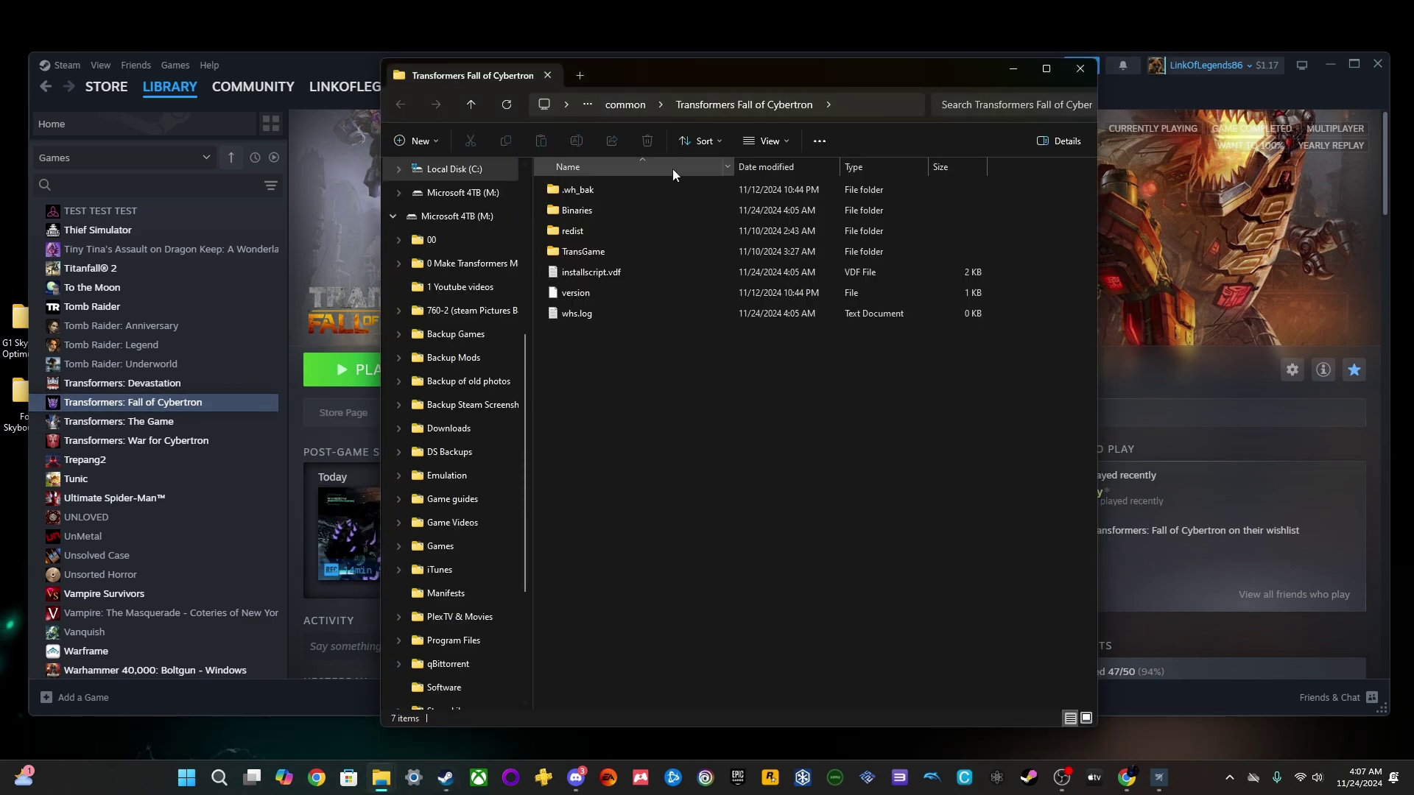
# Open the Mods folder inside TransGame > CookedPC in the game's local files
pyautogui.doubleClick(598, 252)
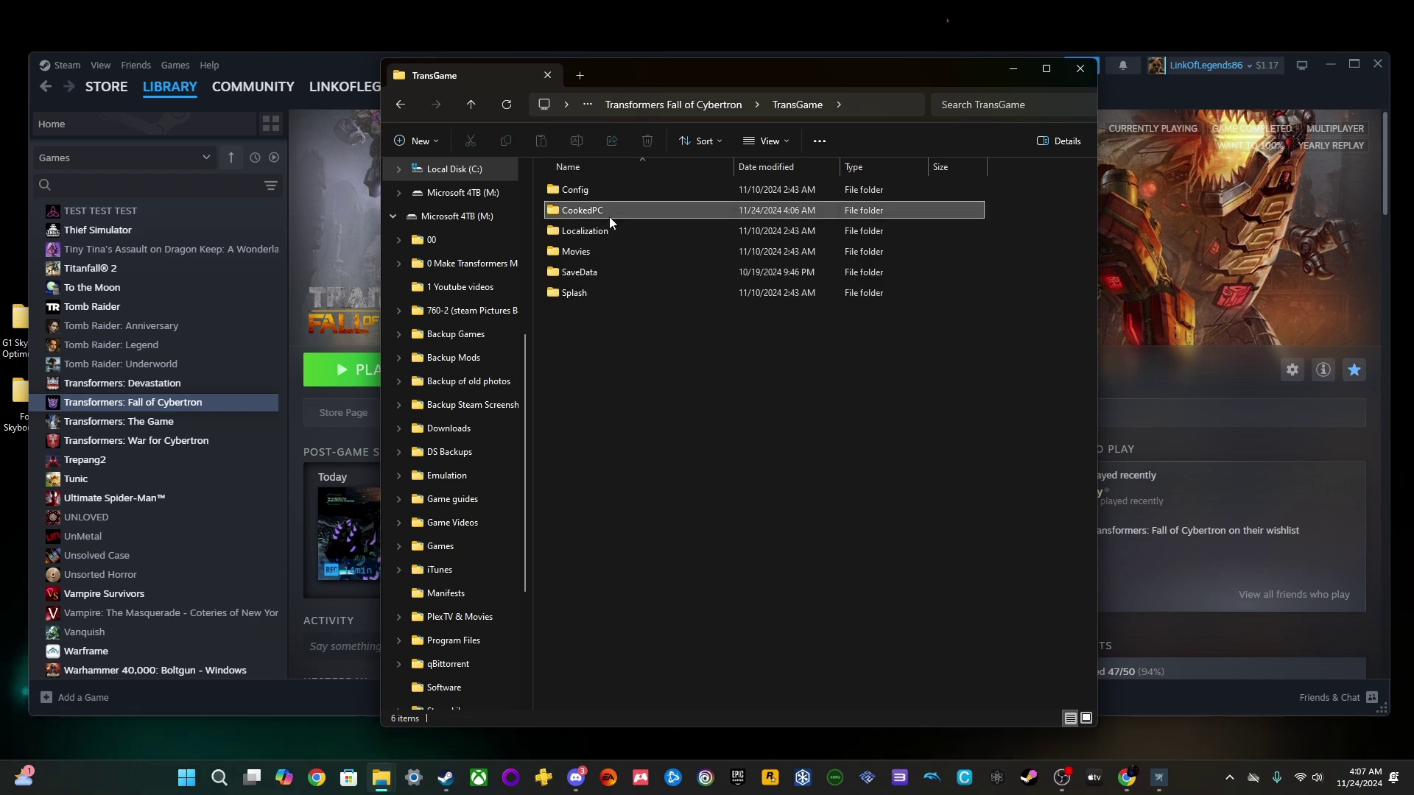
pyautogui.doubleClick(609, 219)
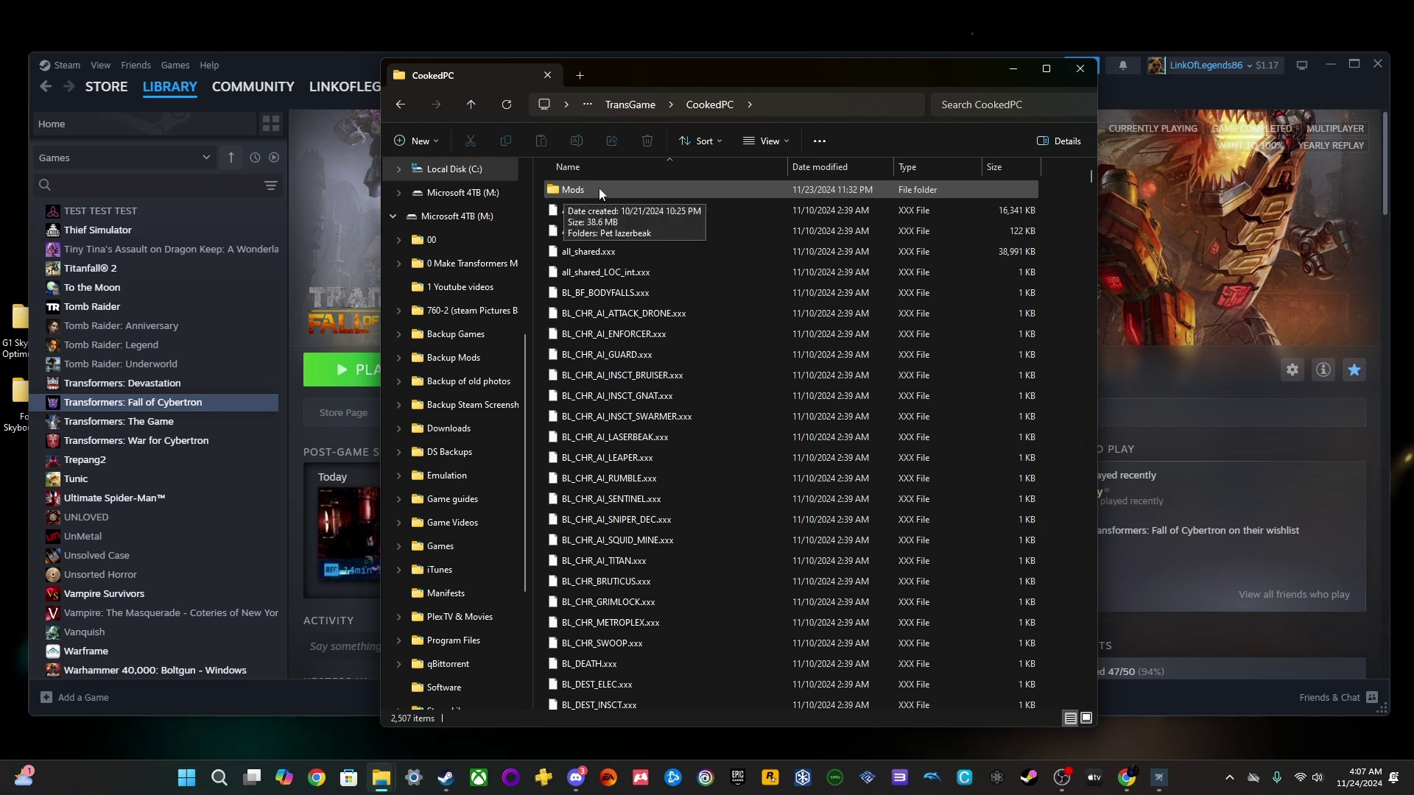
pyautogui.doubleClick(598, 189)
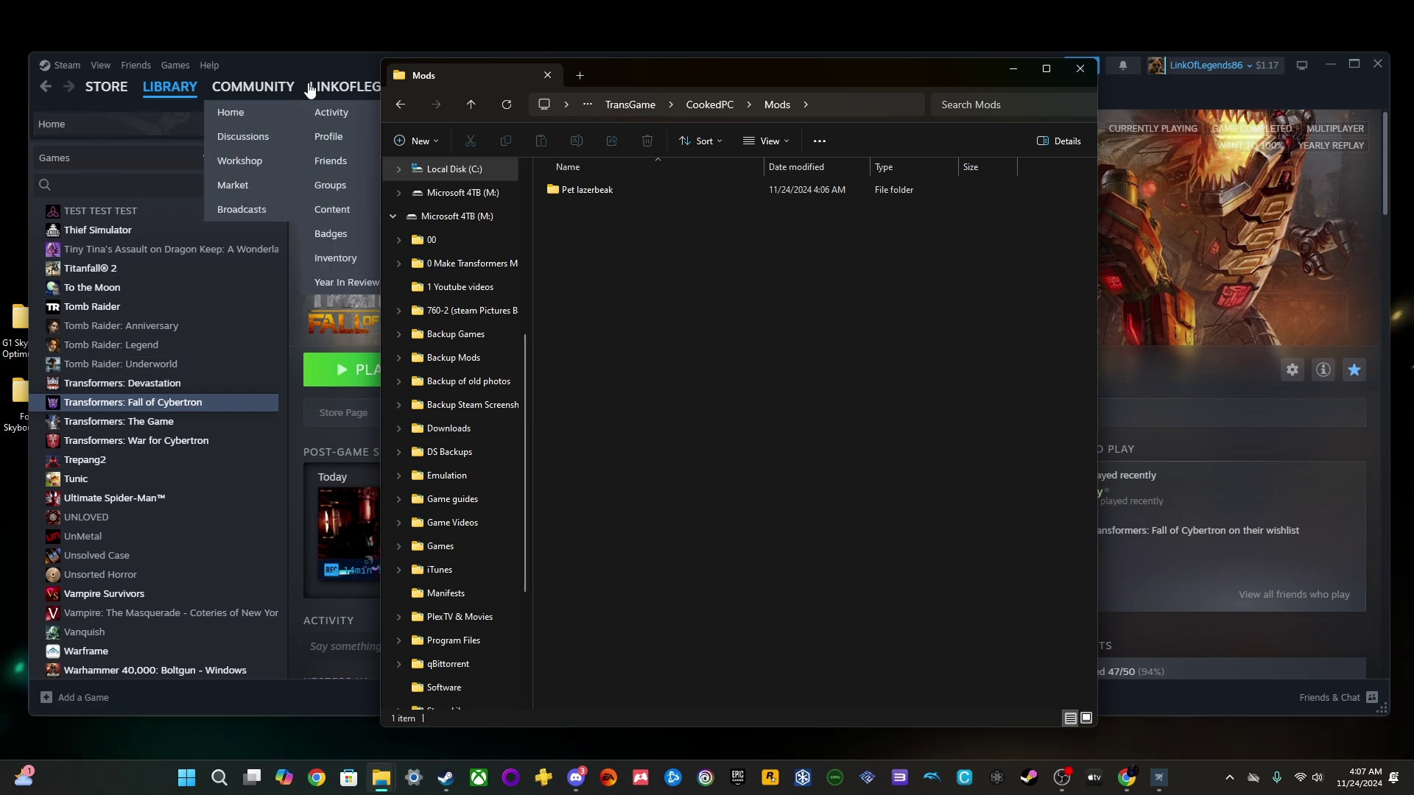
# Minimize Steam and move the G1 Skybound Optimus Prime folder from the desktop into the Mods folder
pyautogui.moveTo(313, 77); pyautogui.dragTo(368, 77)
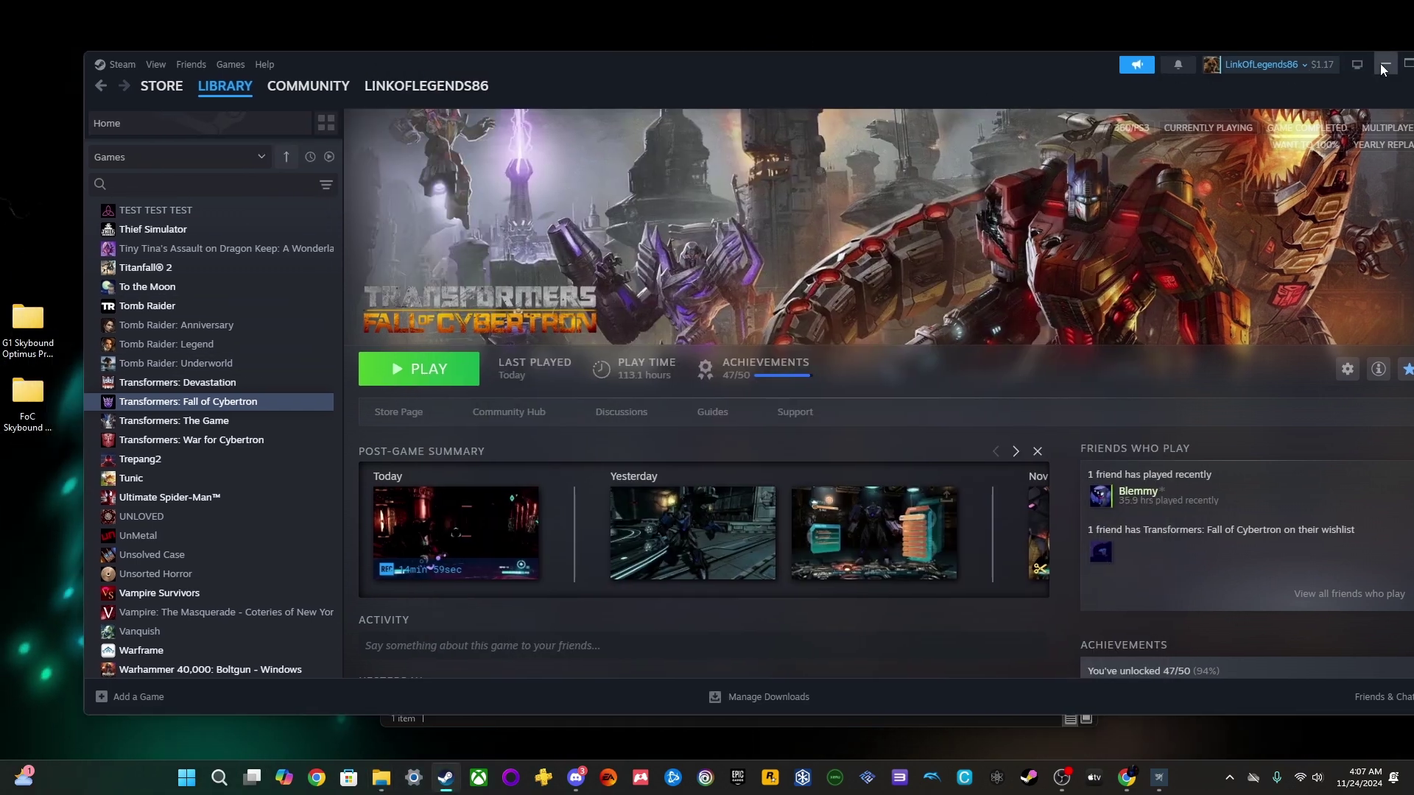
pyautogui.click(1384, 65)
pyautogui.moveTo(28, 318); pyautogui.dragTo(672, 323)
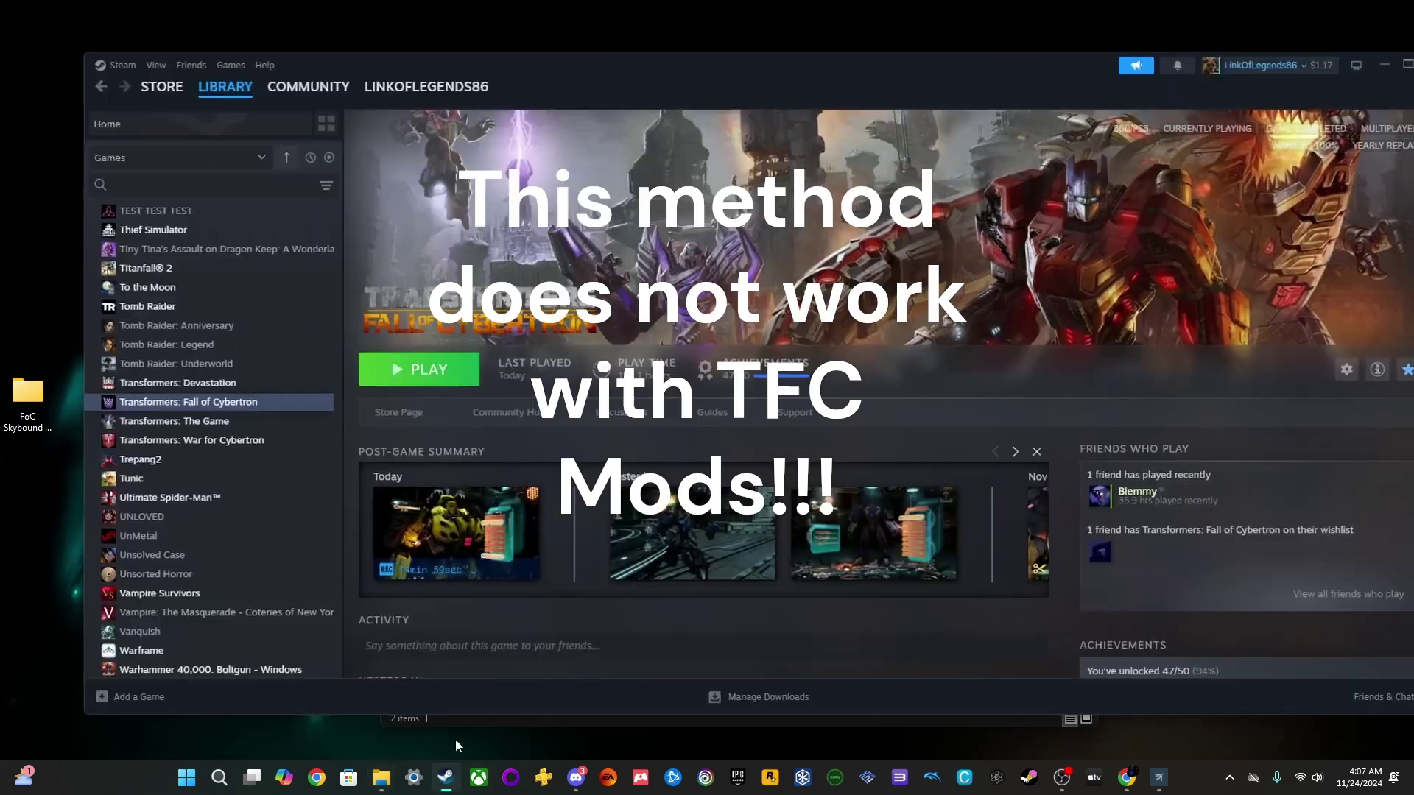
# Launch Transformers: Fall of Cybertron from Steam and load campaign chapter II, Defend the Ark, to check Optimus Prime
pyautogui.click(446, 778)
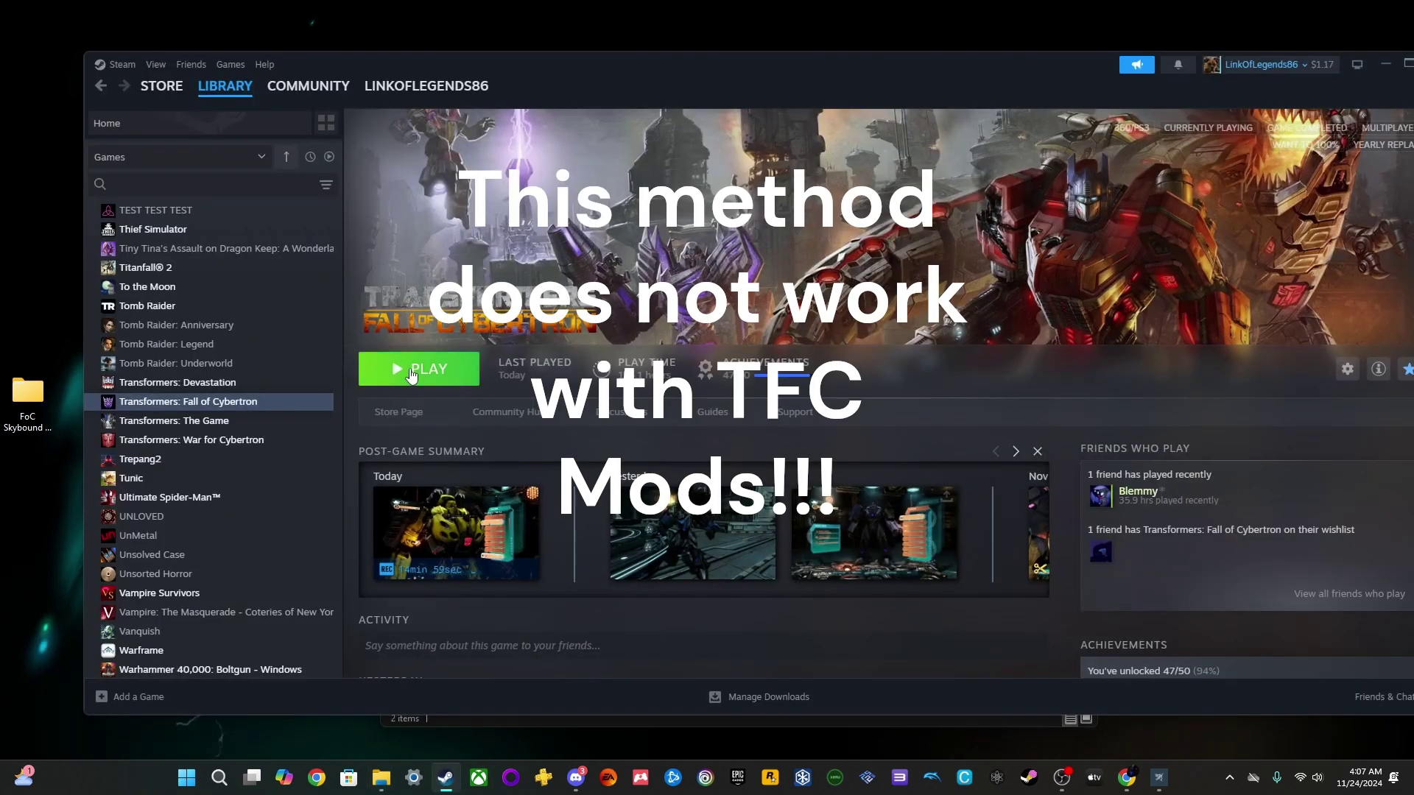
pyautogui.moveTo(744, 90); pyautogui.dragTo(719, 88)
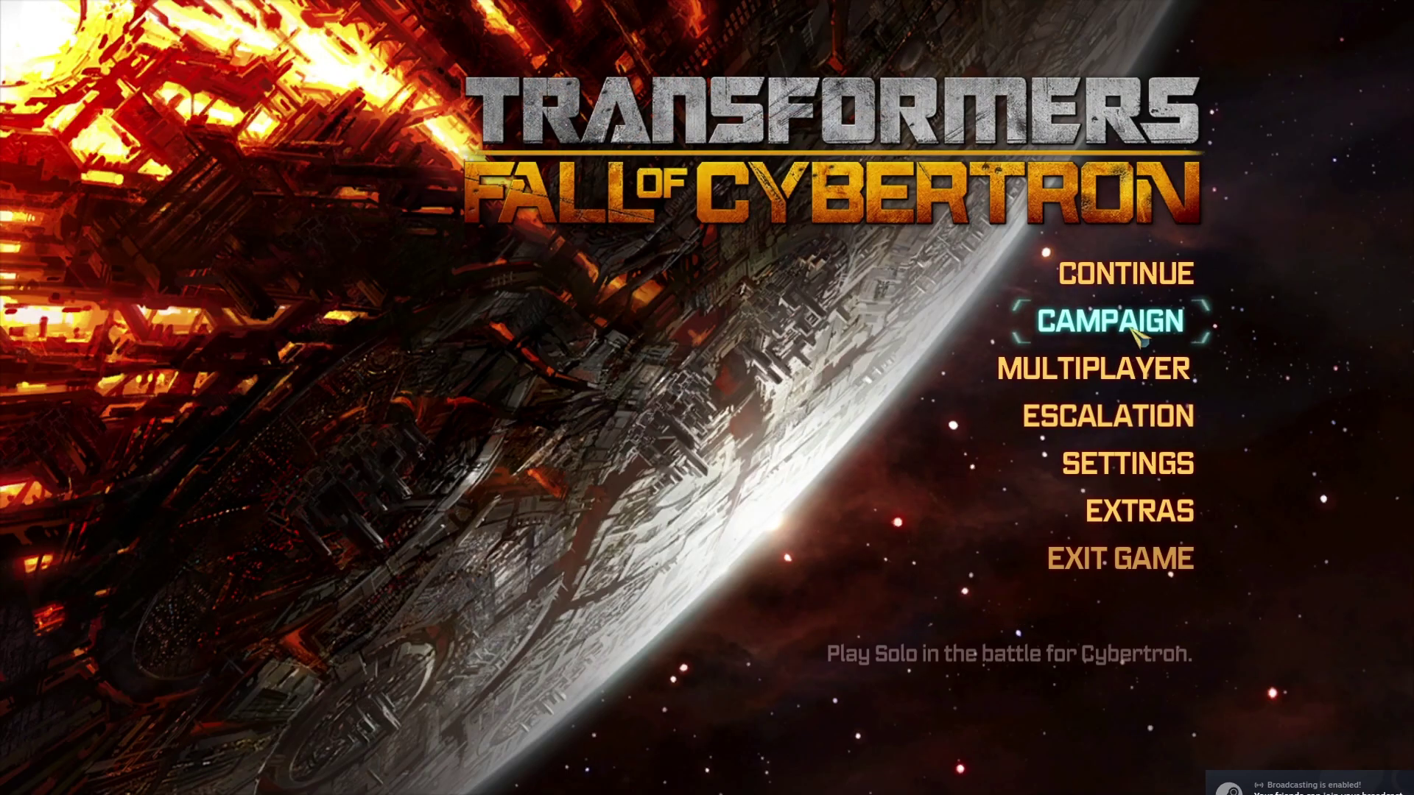
pyautogui.click(1130, 321)
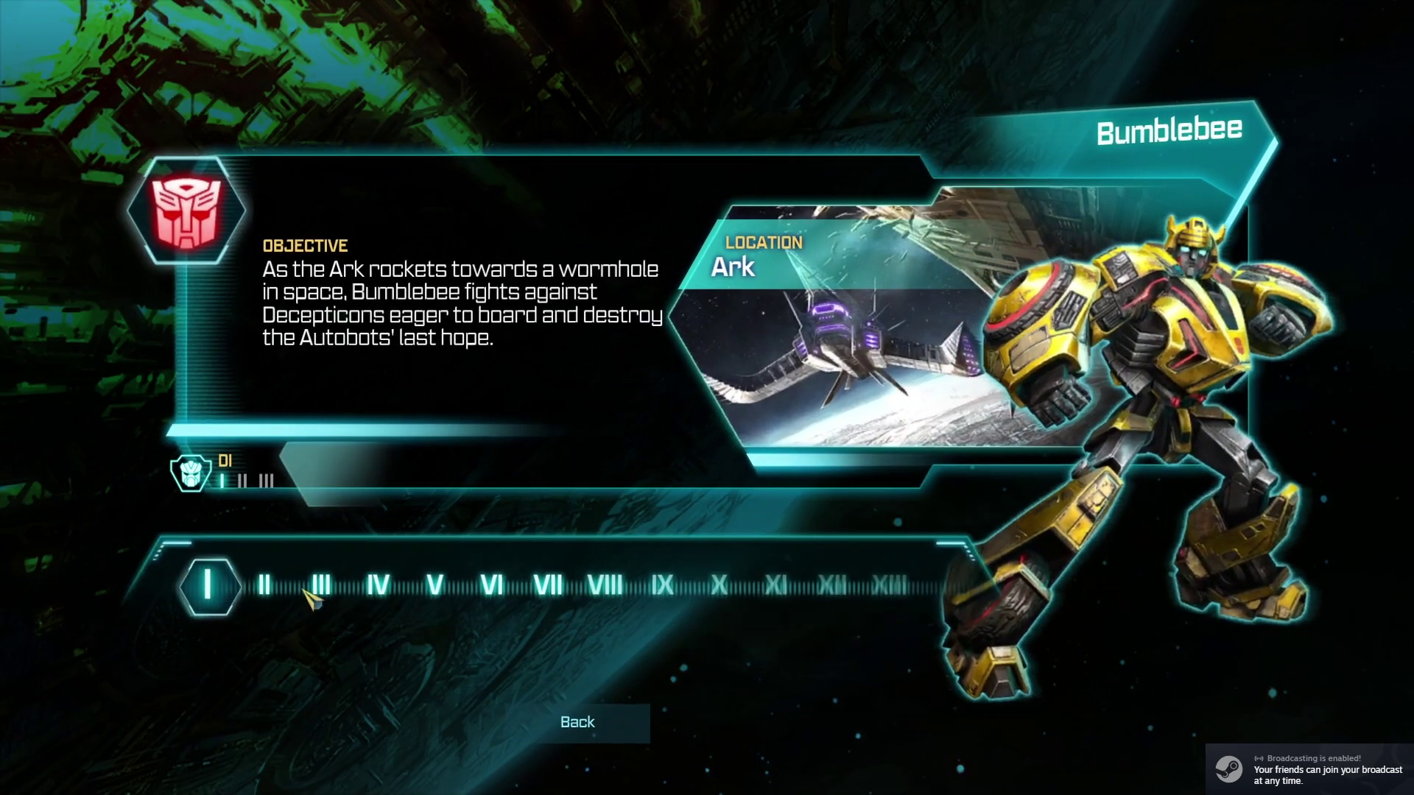
pyautogui.click(265, 585)
pyautogui.click(265, 586)
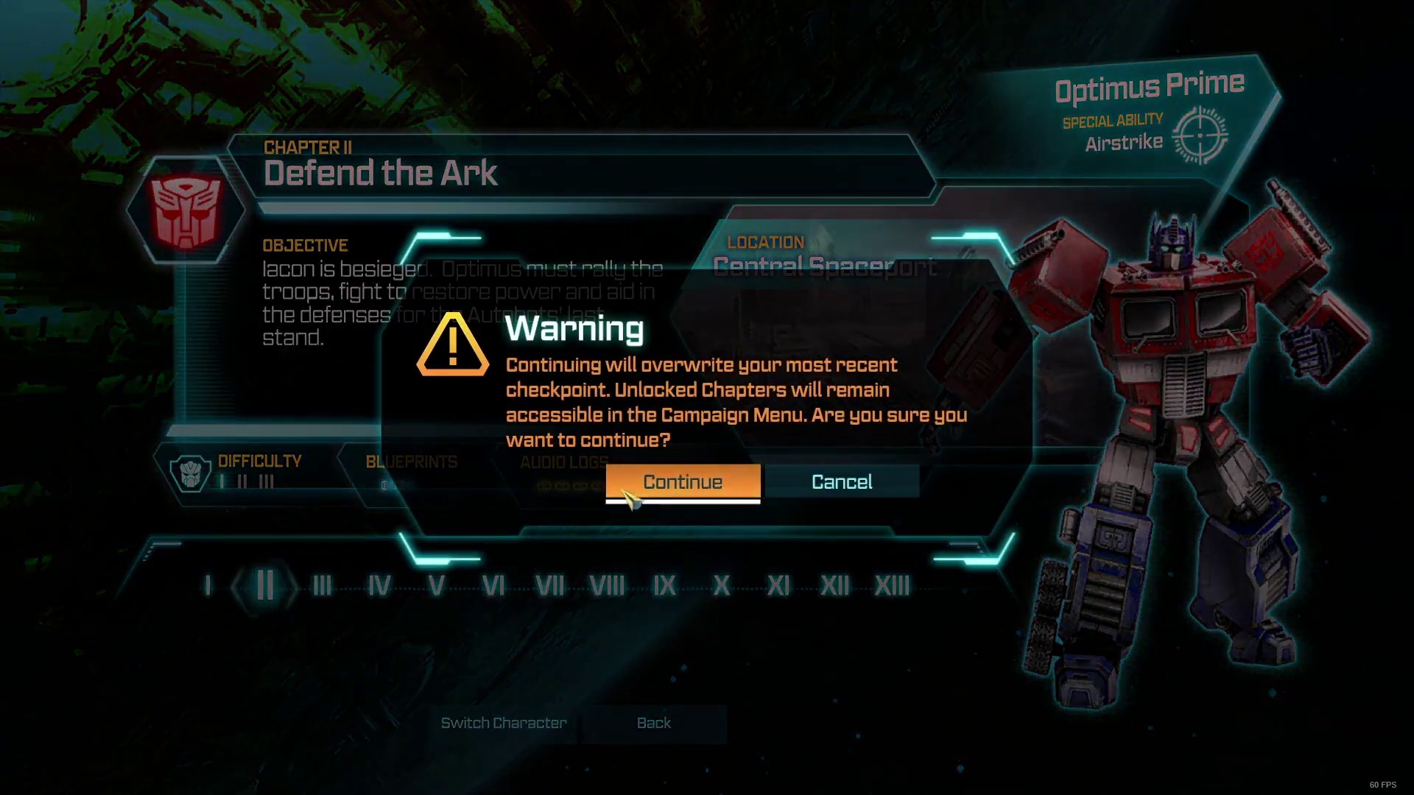
pyautogui.click(625, 492)
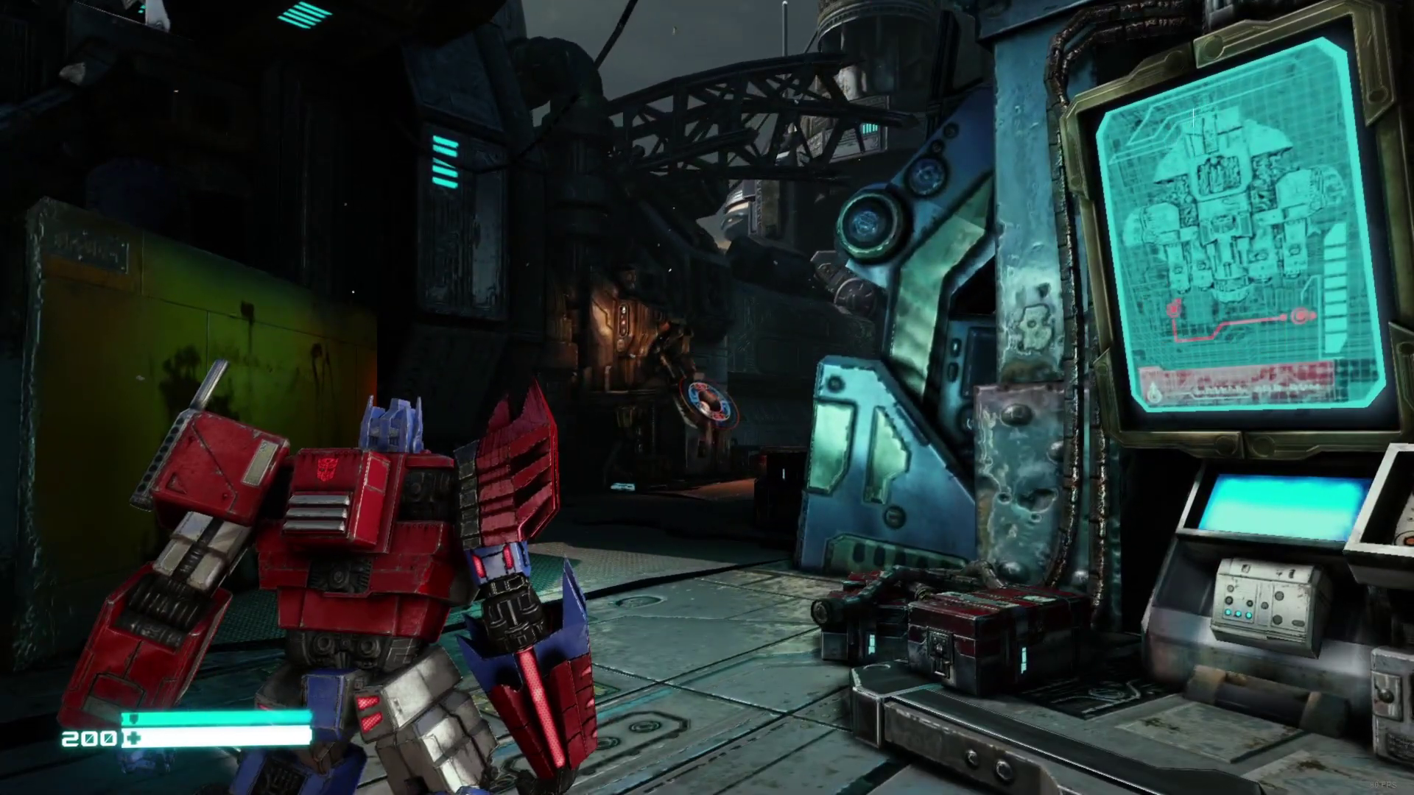
# Quit the chapter II level to the main menu and exit the game
pyautogui.press('Escape')
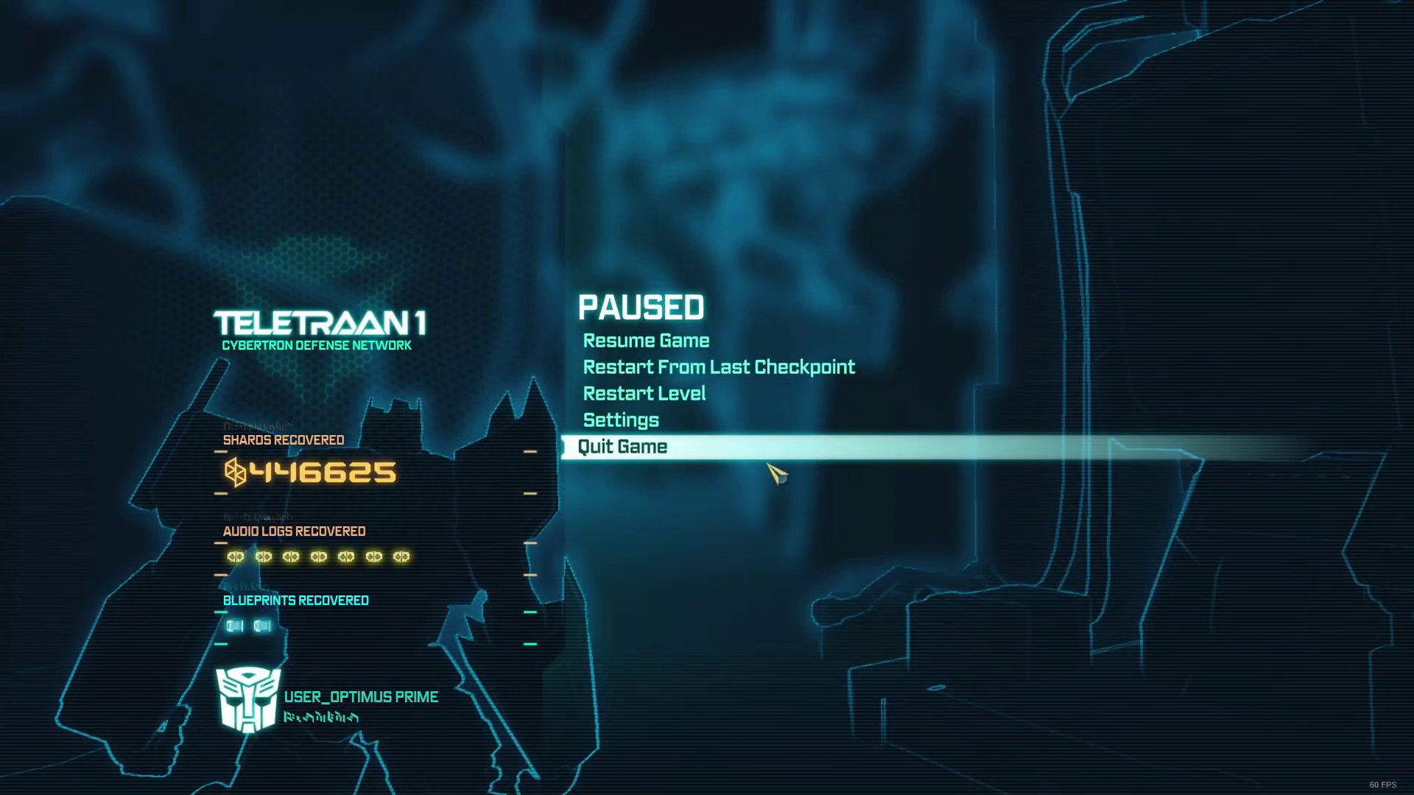
pyautogui.click(769, 462)
pyautogui.press('Return')
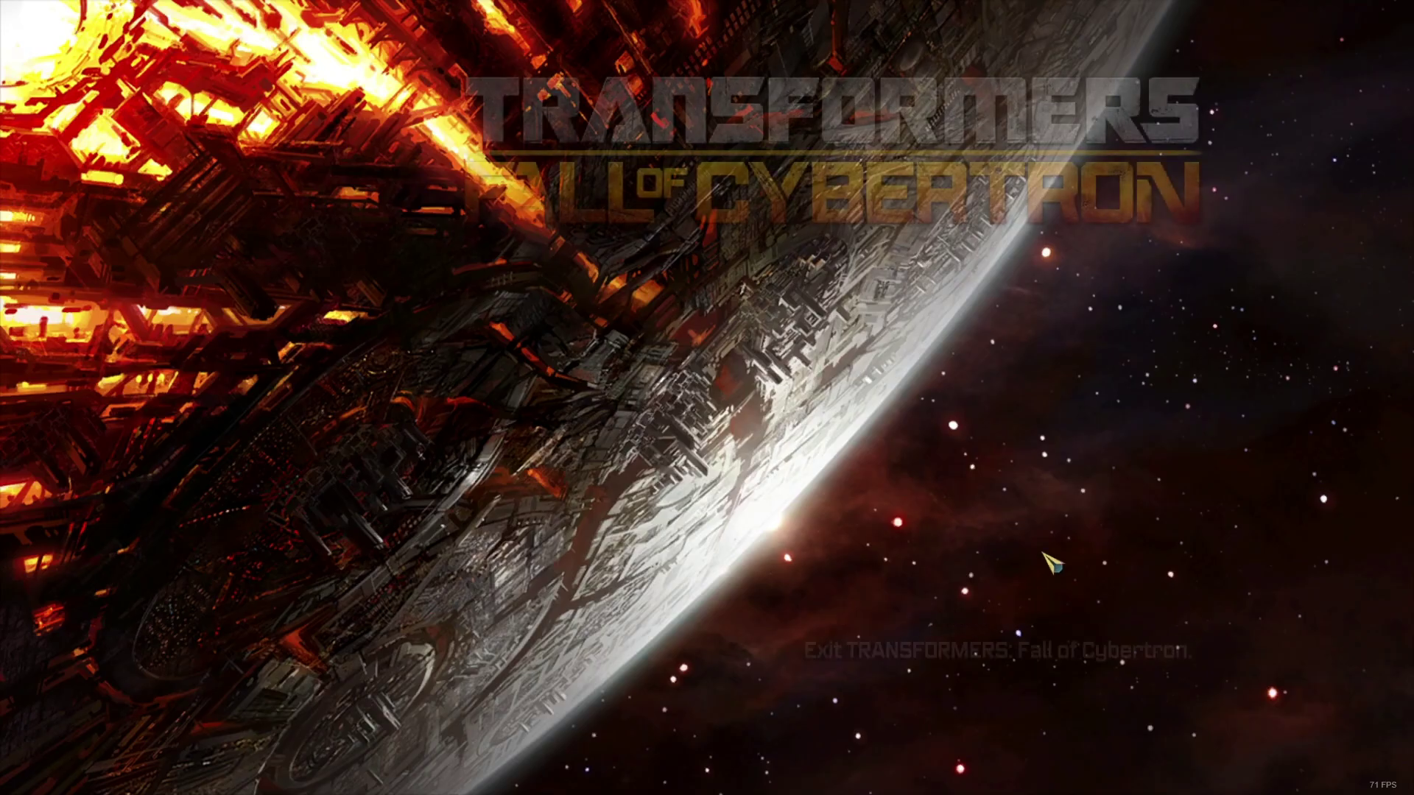
pyautogui.click(1051, 563)
pyautogui.press('Return')
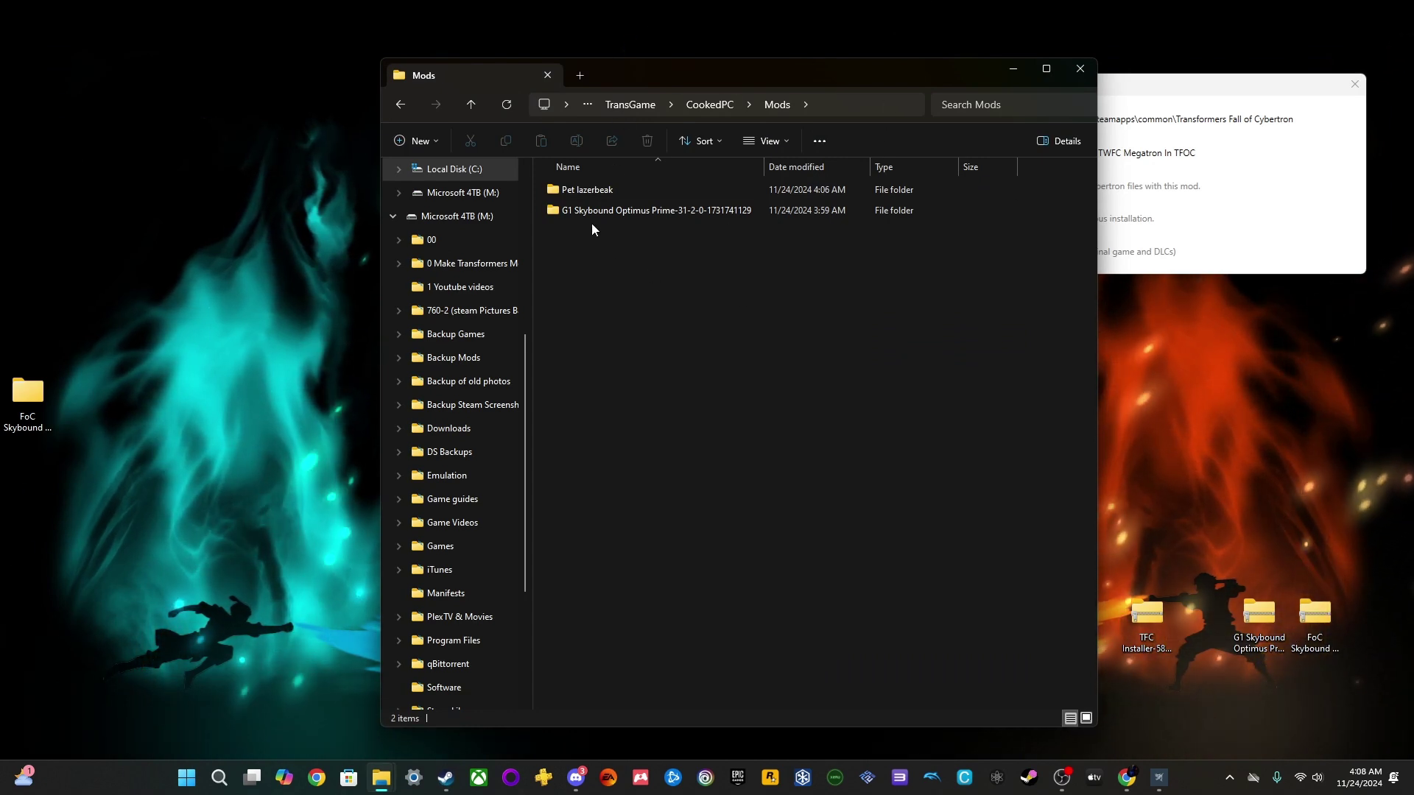
# Move the G1 Skybound Optimus Prime folder out of the Mods folder onto the desktop
pyautogui.moveTo(592, 212); pyautogui.dragTo(245, 249)
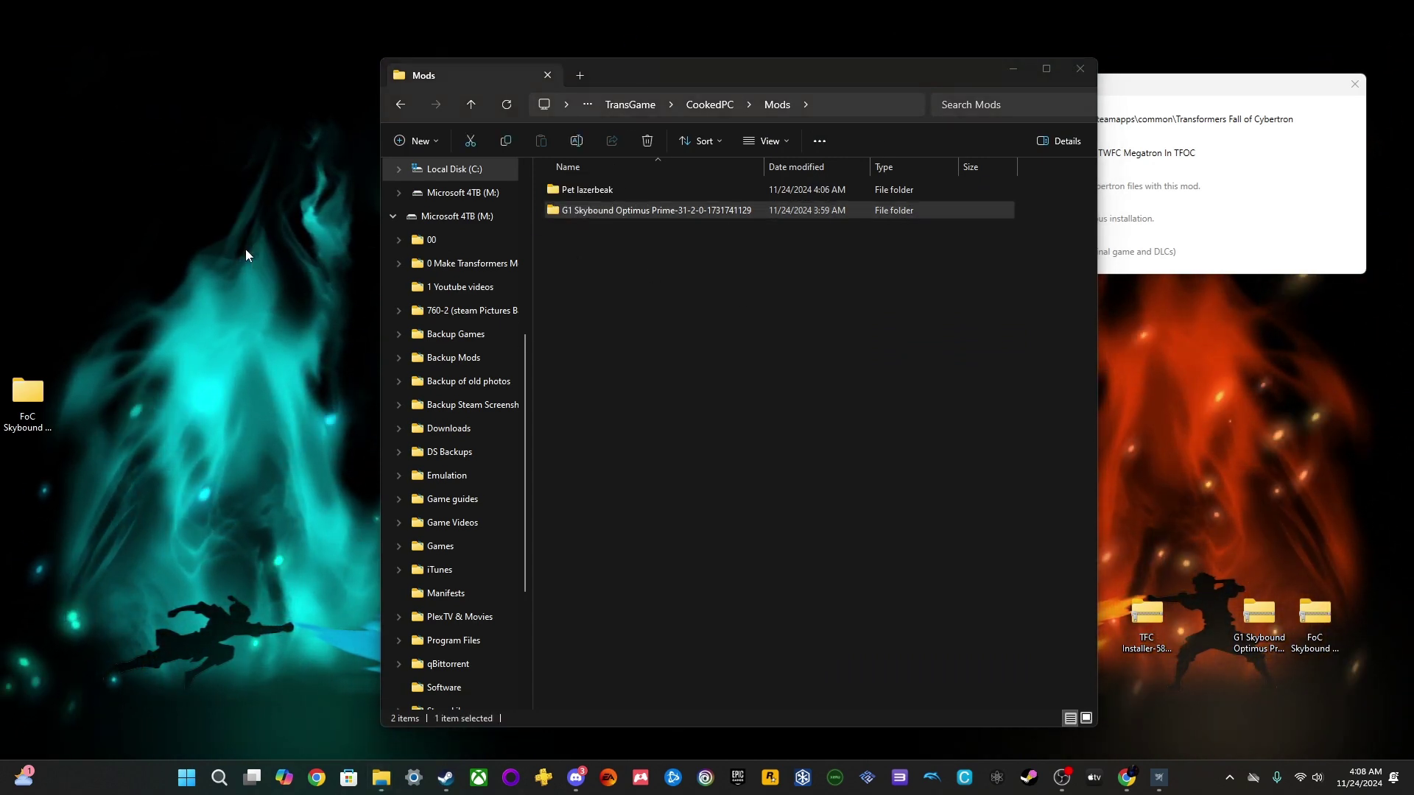